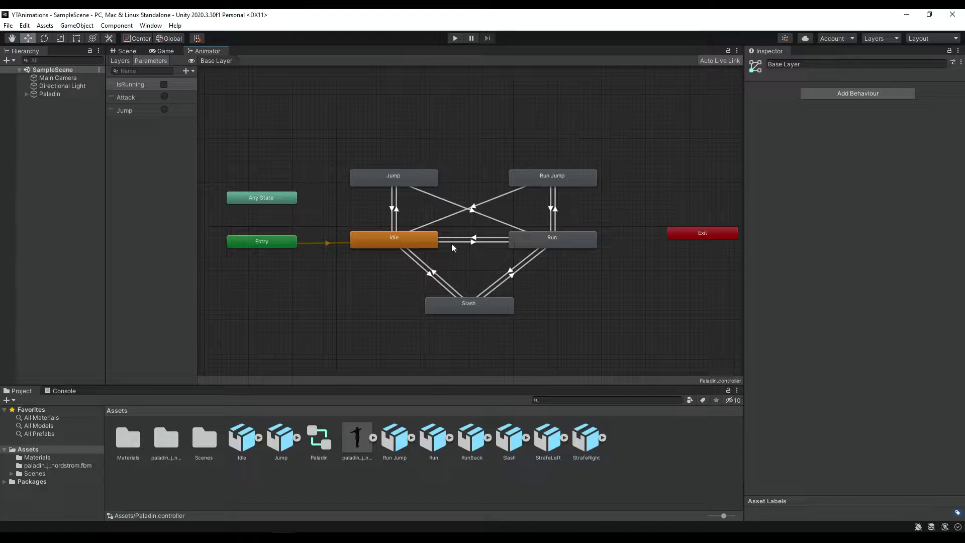
# Inspect the Idle, Jump, Run Jump, Slash and Run states and their transitions
pyautogui.click(407, 244)
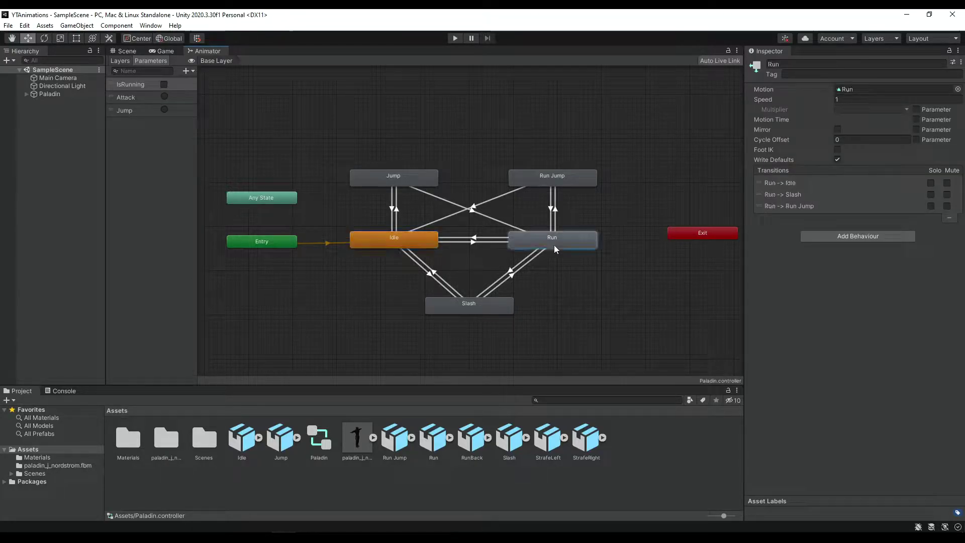
pyautogui.click(430, 200)
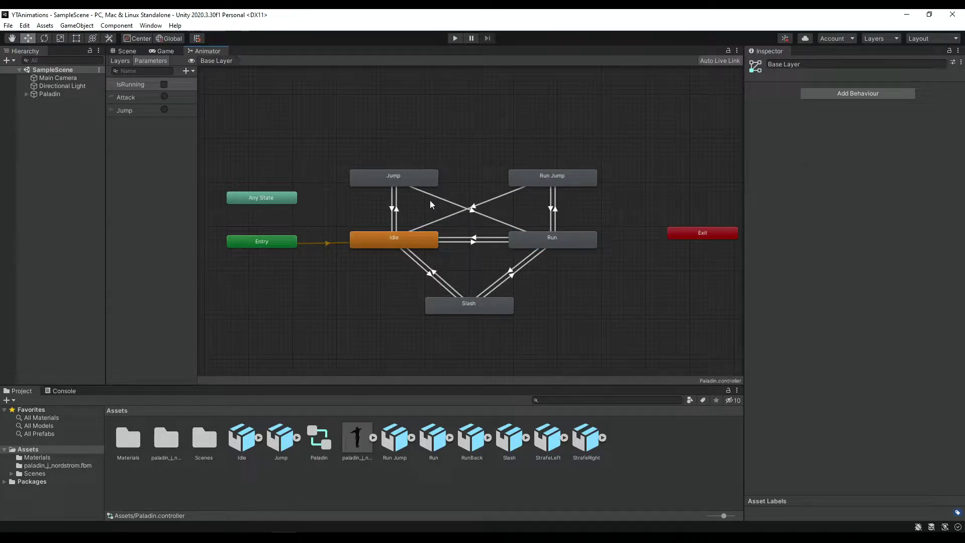
pyautogui.click(427, 178)
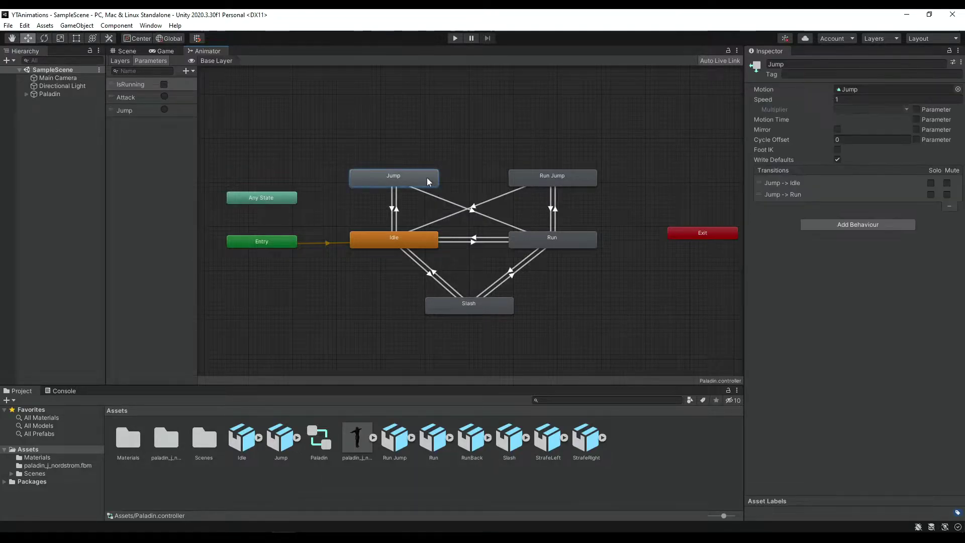
pyautogui.click(542, 177)
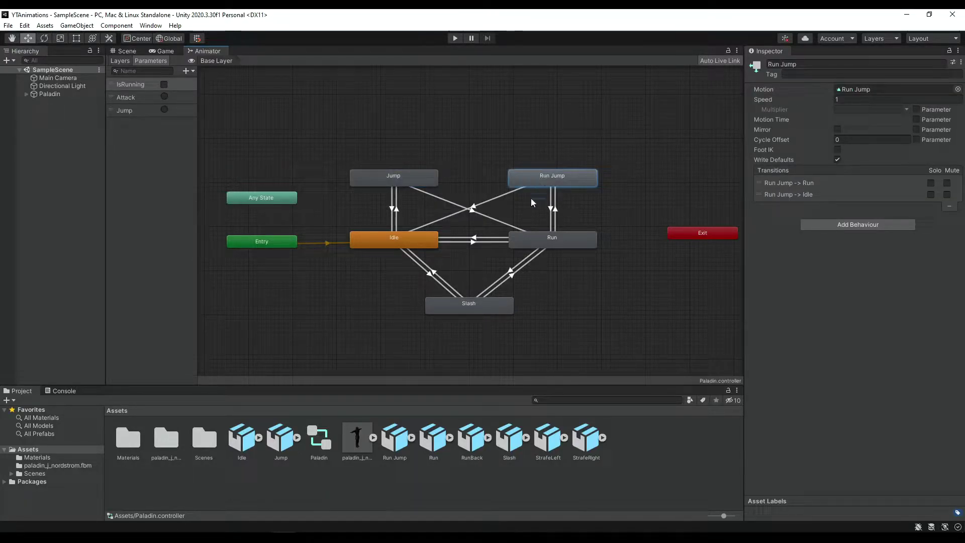
pyautogui.click(463, 308)
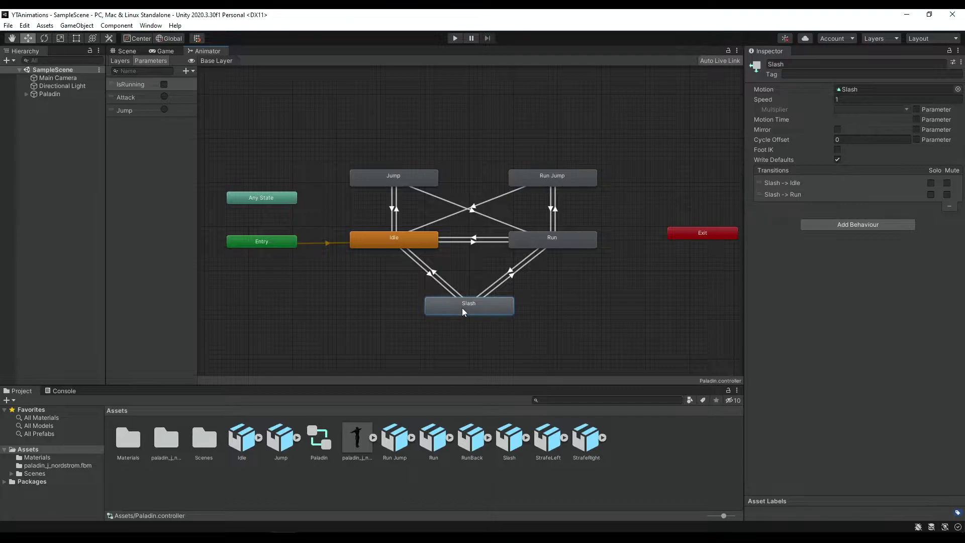
pyautogui.click(565, 242)
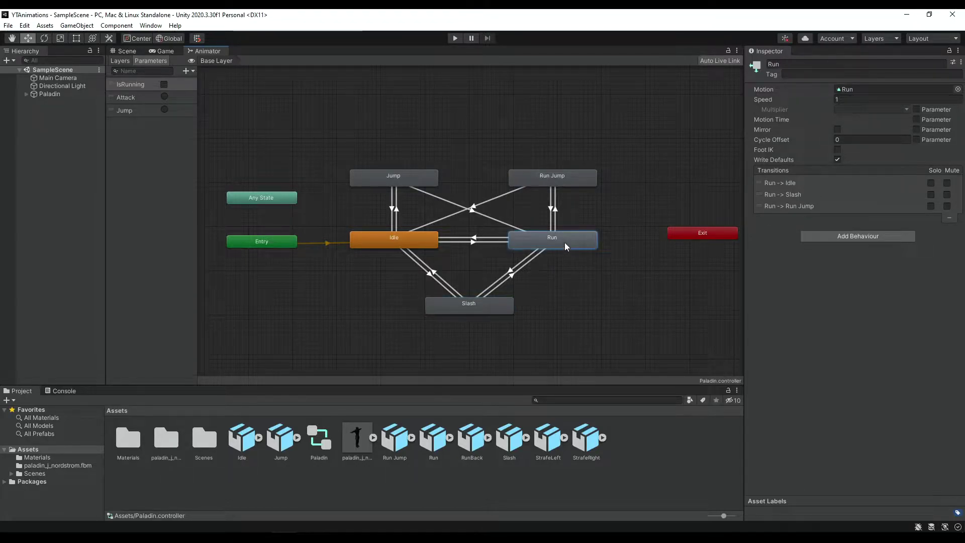
# Dock the Animator below the Scene view and test IsRunning in play mode, then restore the layout
pyautogui.moveTo(212, 52); pyautogui.dragTo(126, 394)
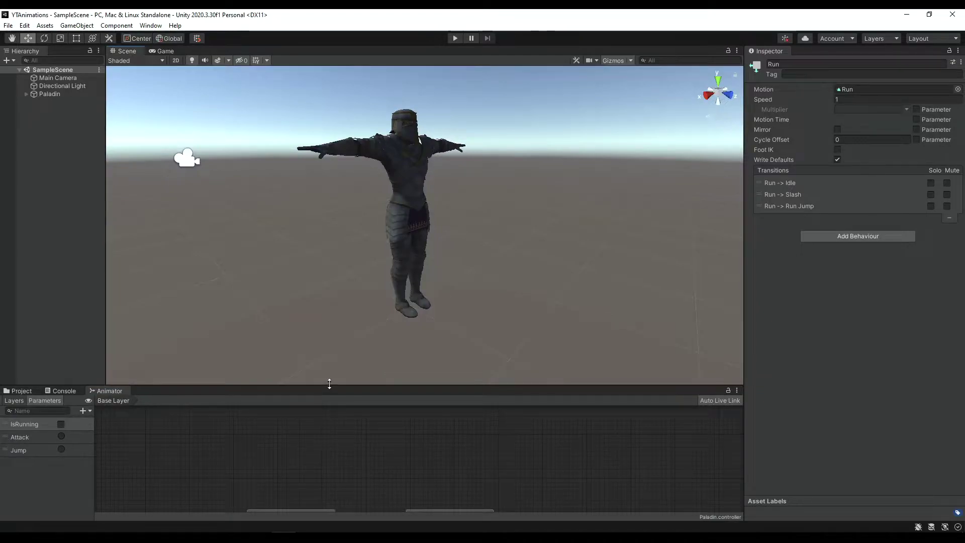
pyautogui.moveTo(329, 383); pyautogui.dragTo(328, 303)
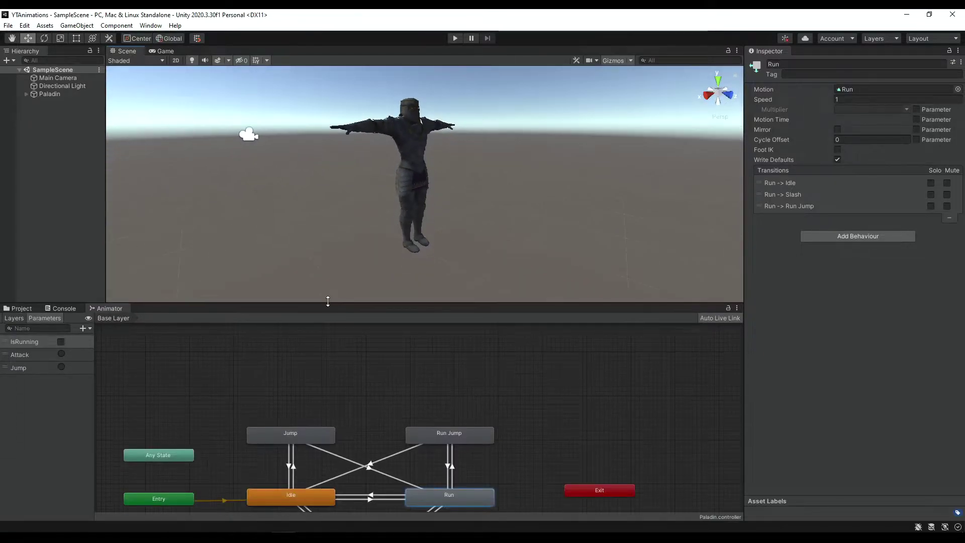
pyautogui.click(455, 38)
pyautogui.click(61, 342)
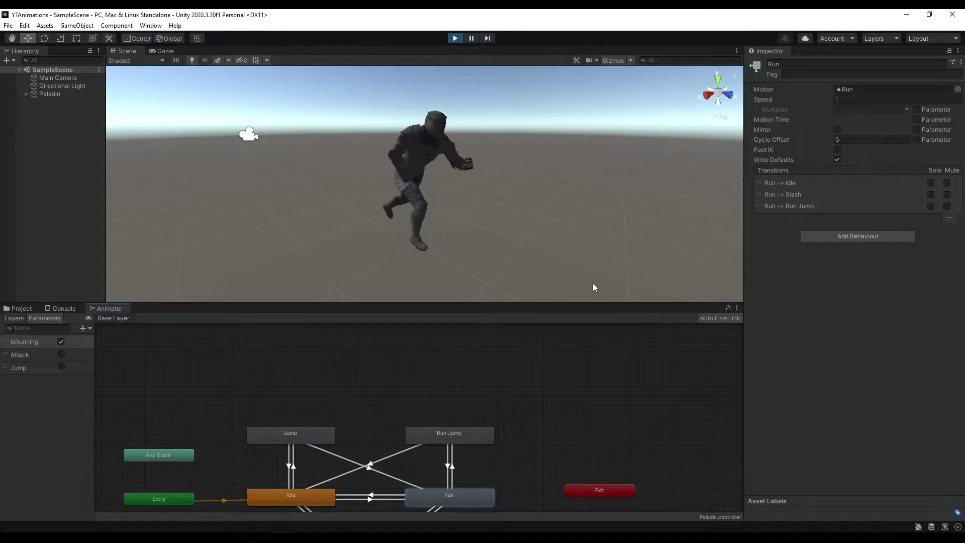
pyautogui.click(563, 441)
pyautogui.moveTo(536, 477)
pyautogui.mouseDown(button='middle')
pyautogui.moveTo(541, 448)
pyautogui.moveTo(568, 409)
pyautogui.mouseUp(button='middle')
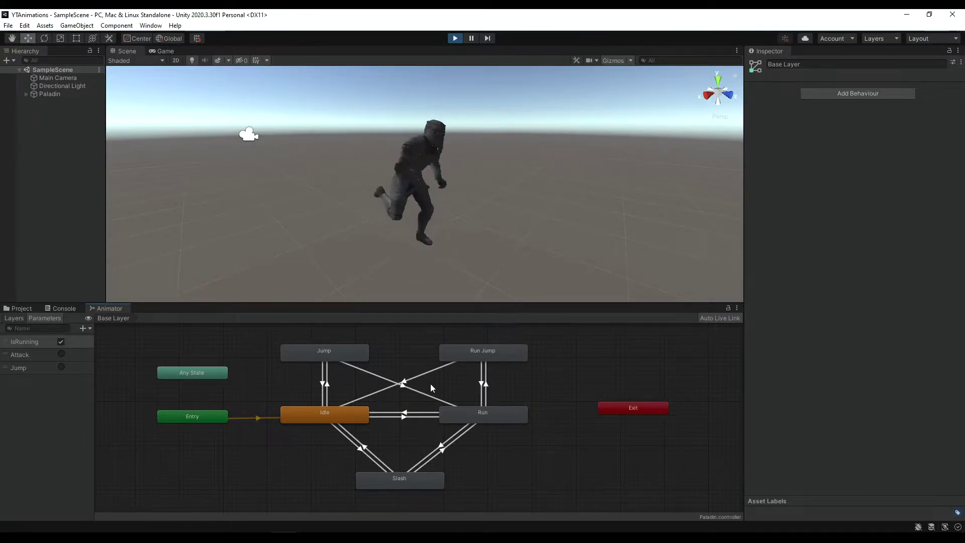
pyautogui.hotkey('ctrl', 'p')
pyautogui.moveTo(96, 308); pyautogui.dragTo(216, 50)
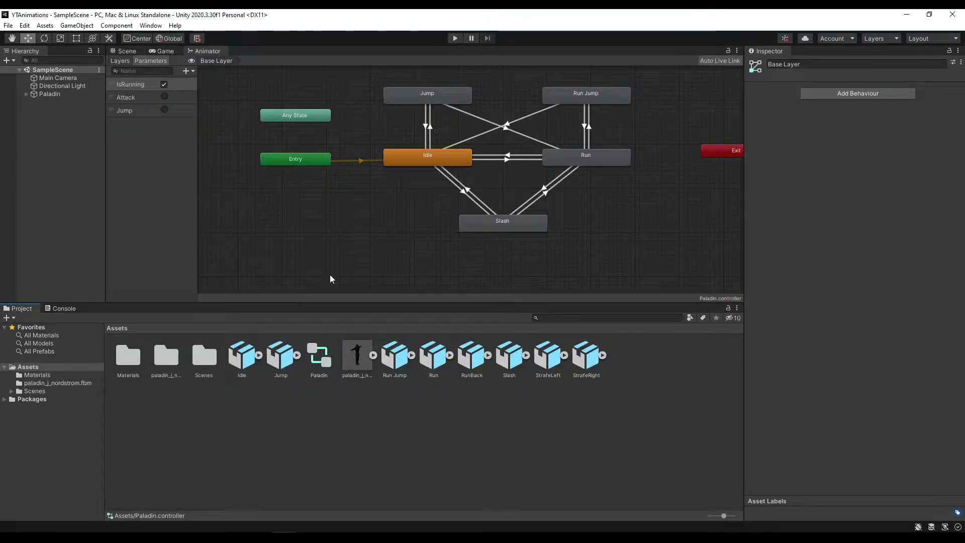
# Add a Blend Tree state via Create State > From New Blend Tree in the Paladin animator
pyautogui.moveTo(381, 303); pyautogui.dragTo(397, 385)
pyautogui.moveTo(428, 232); pyautogui.dragTo(380, 311, button='middle')
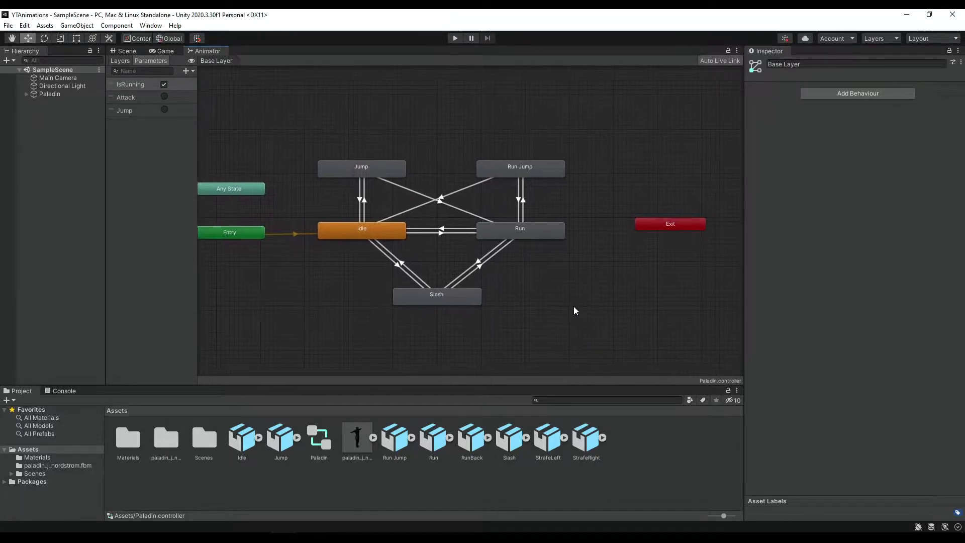
pyautogui.moveTo(593, 316); pyautogui.dragTo(554, 292, button='middle')
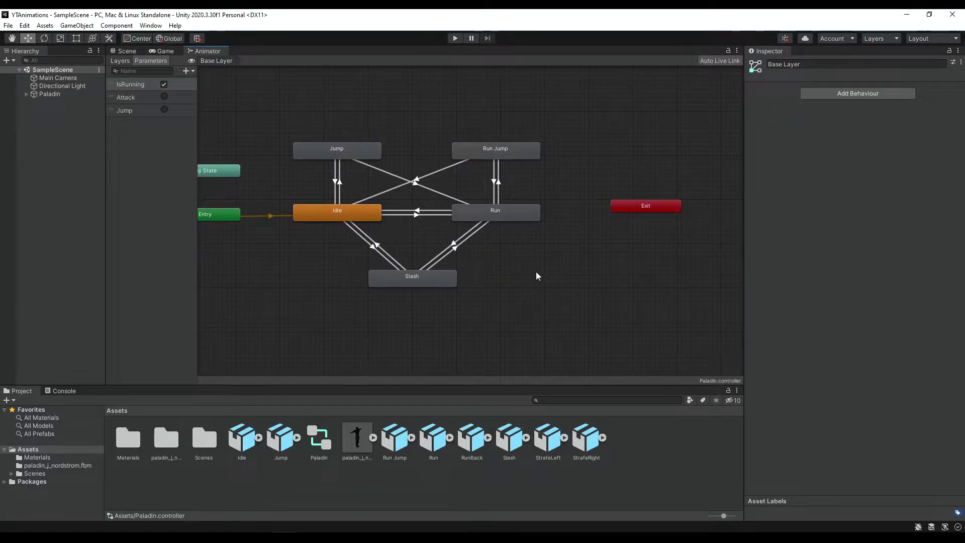
pyautogui.rightClick(543, 272)
pyautogui.moveTo(557, 283)
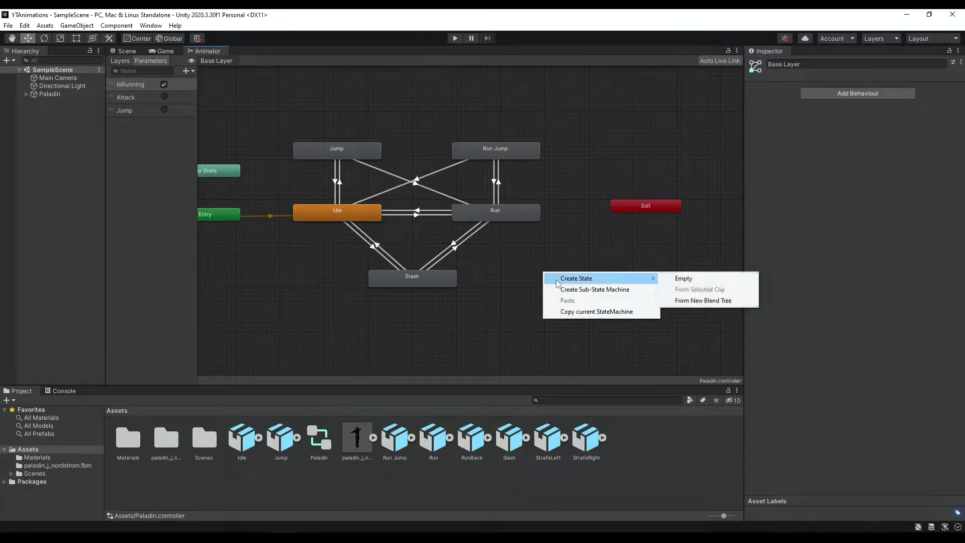
pyautogui.click(736, 305)
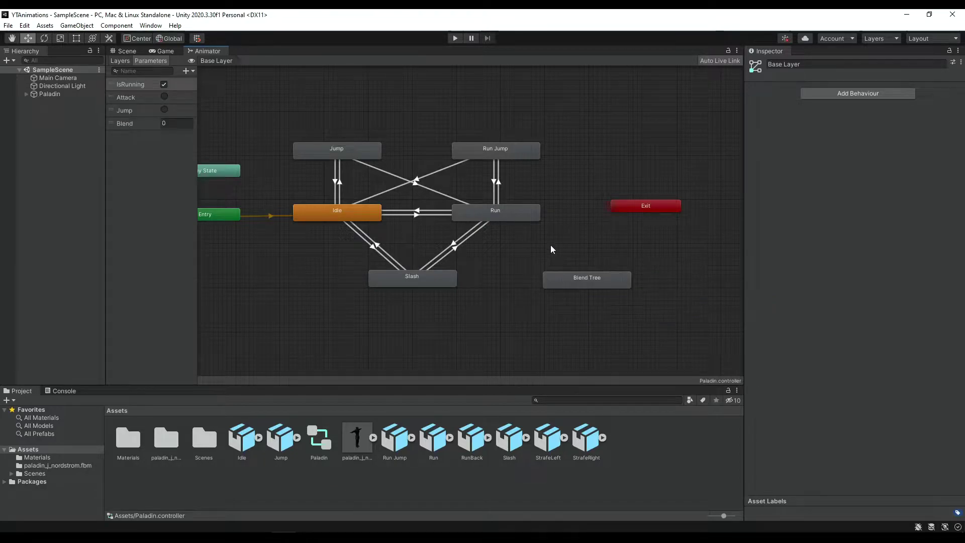
pyautogui.click(603, 280)
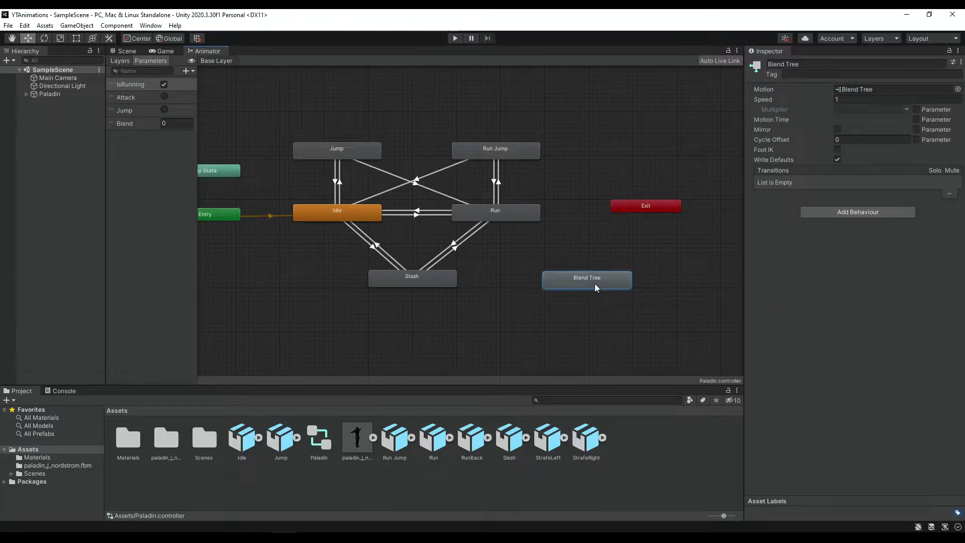
# Open the Blend Tree's inner graph, set the Blend parameter to 0, and select the tree node
pyautogui.doubleClick(586, 282)
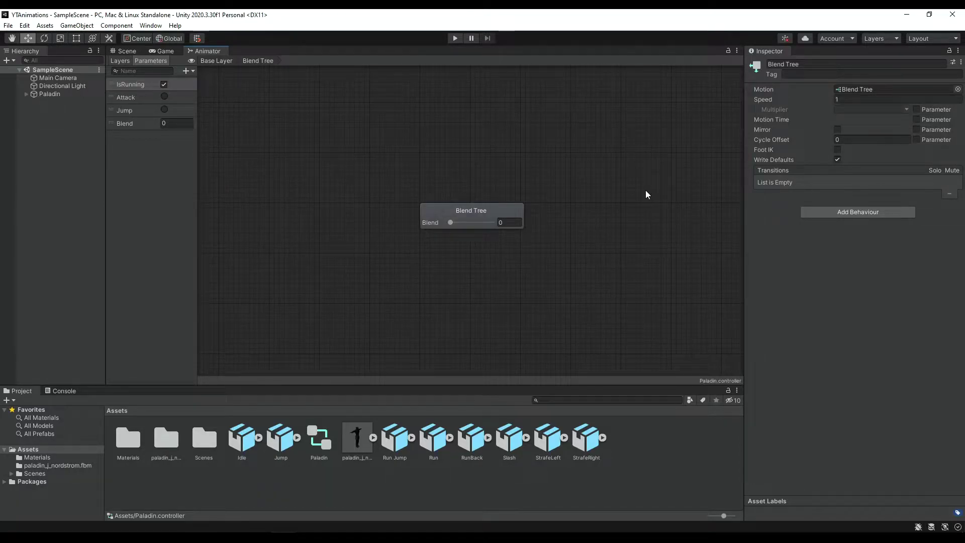
pyautogui.click(166, 126)
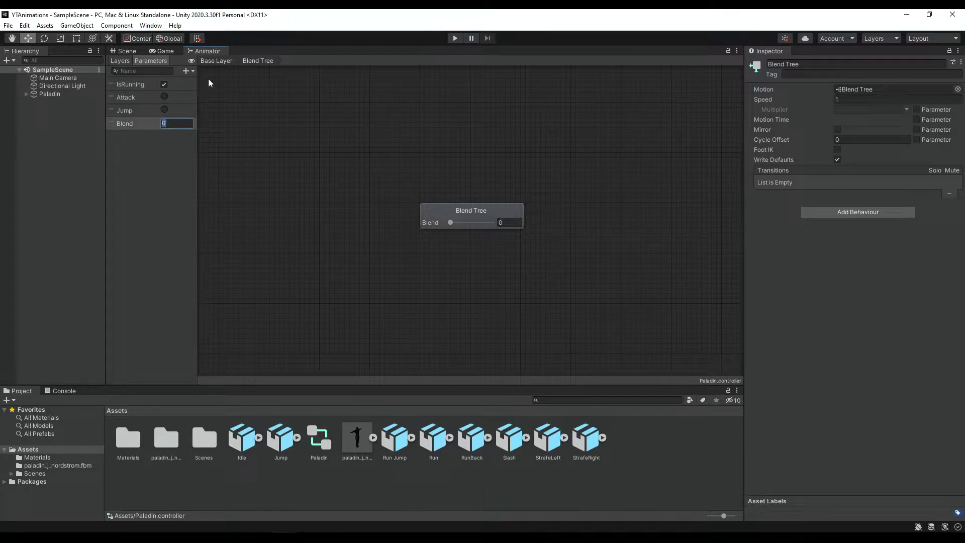
pyautogui.press('BackSpace')
pyautogui.write('0')
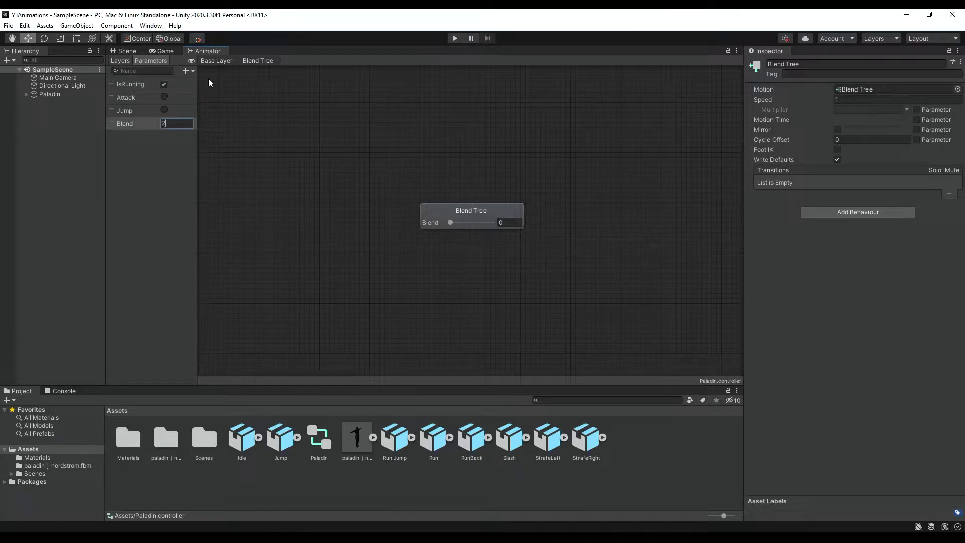
pyautogui.click(174, 121)
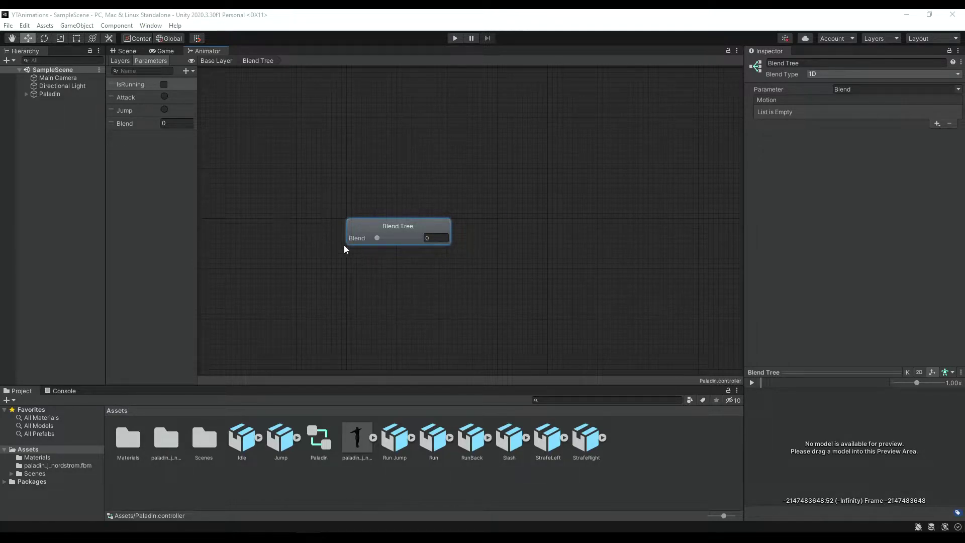
pyautogui.click(215, 61)
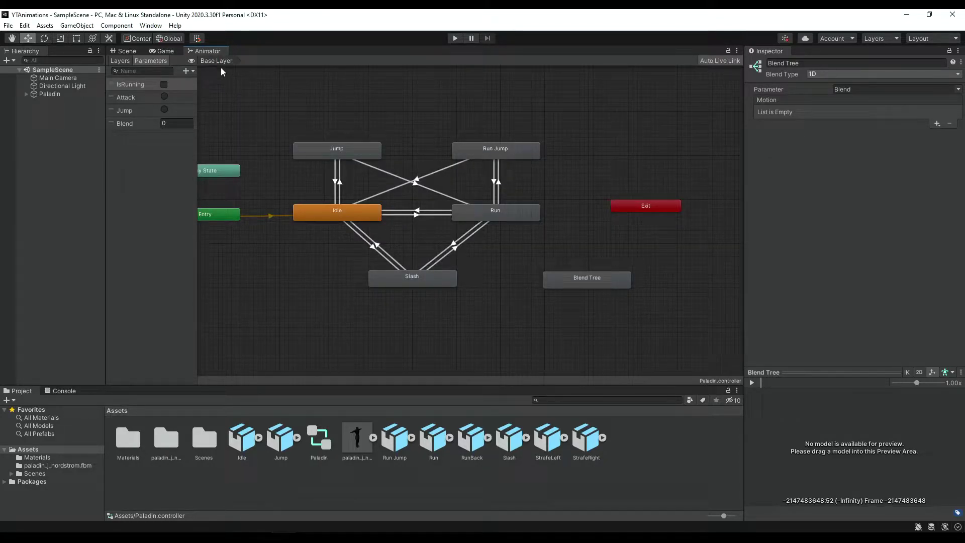
pyautogui.click(496, 184)
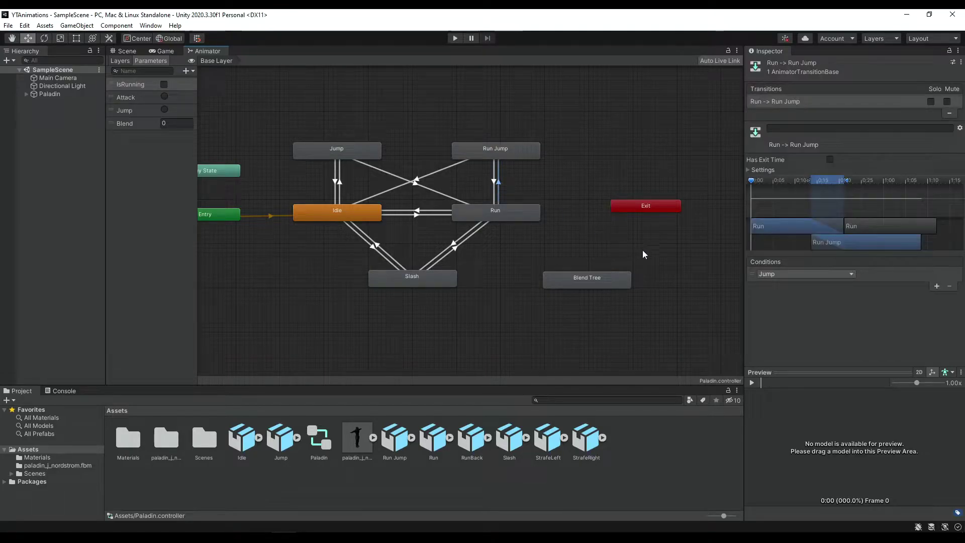
pyautogui.click(759, 383)
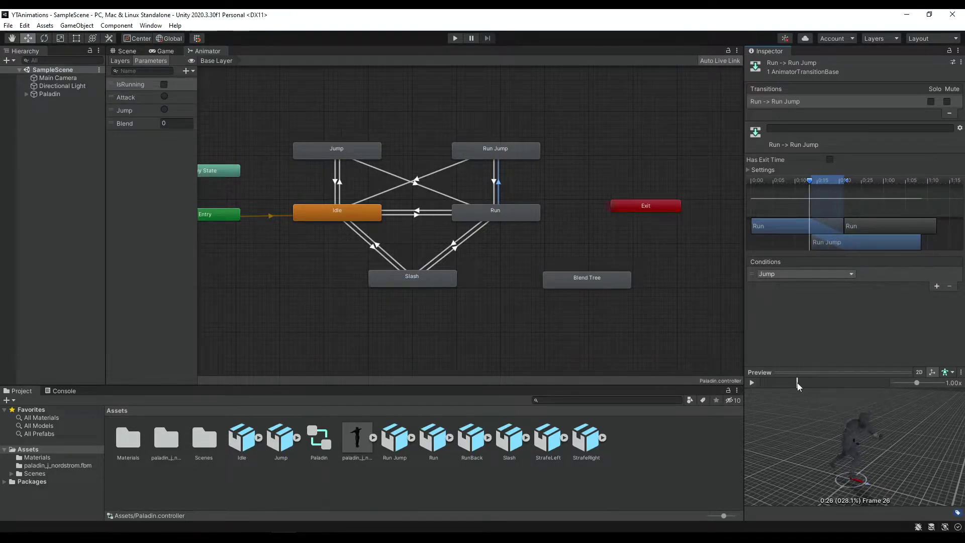
pyautogui.moveTo(825, 382); pyautogui.dragTo(810, 383)
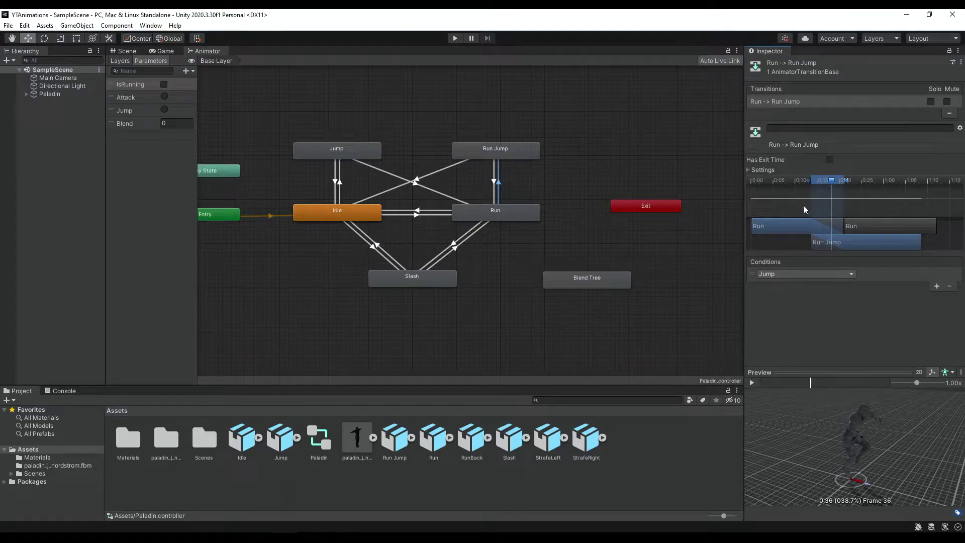
pyautogui.doubleClick(582, 282)
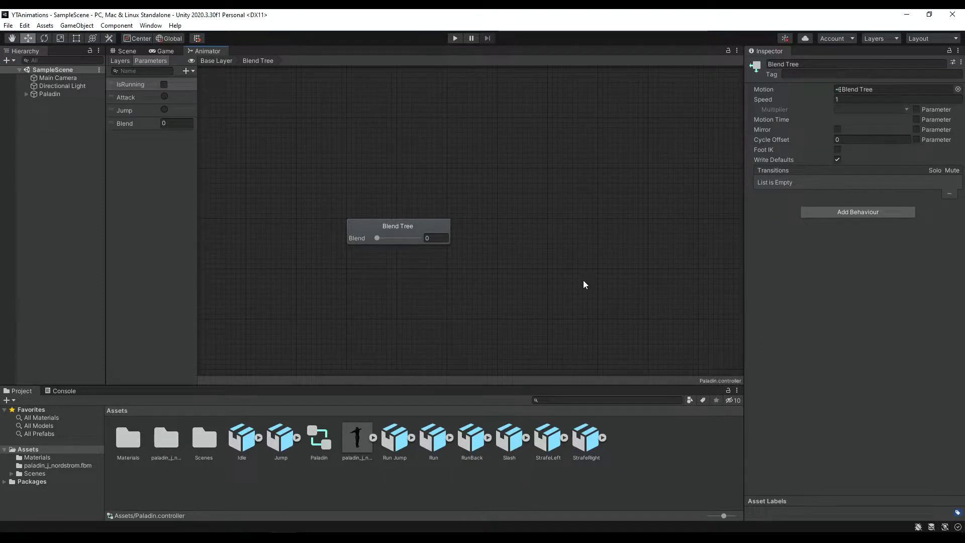
# Select the Blend Tree node and bring up its Blend Type options
pyautogui.click(397, 224)
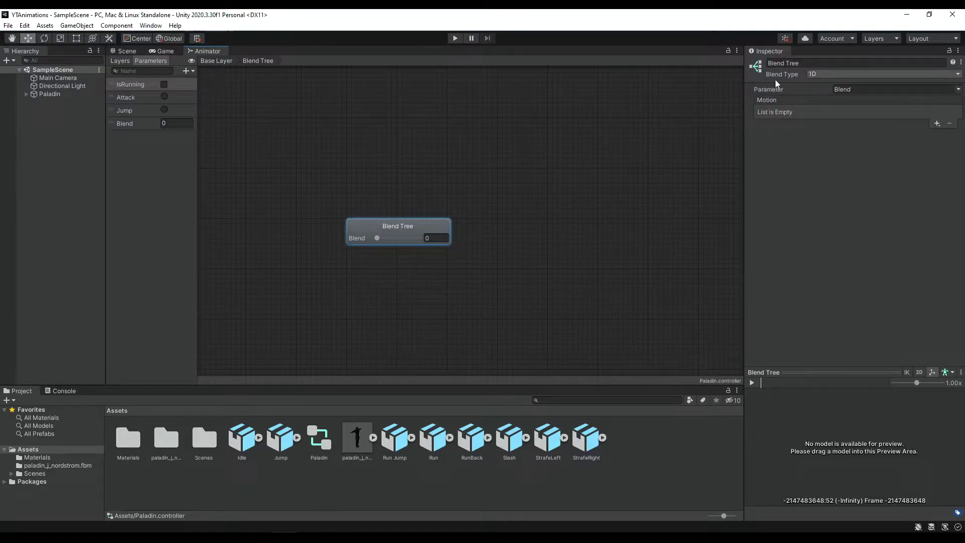
pyautogui.click(819, 74)
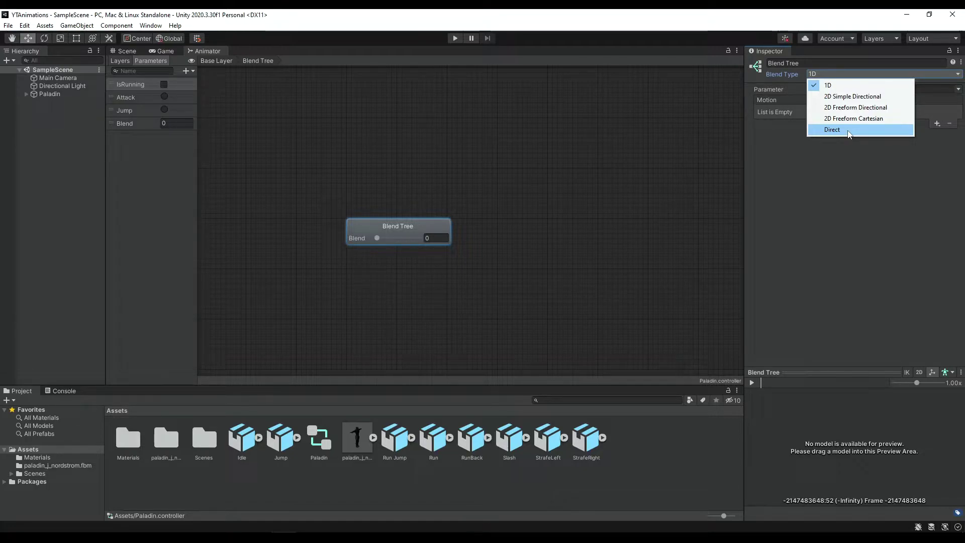
# Switch the blend type to 2D Simple Directional and rename the Blend parameter to XSpeed
pyautogui.click(888, 98)
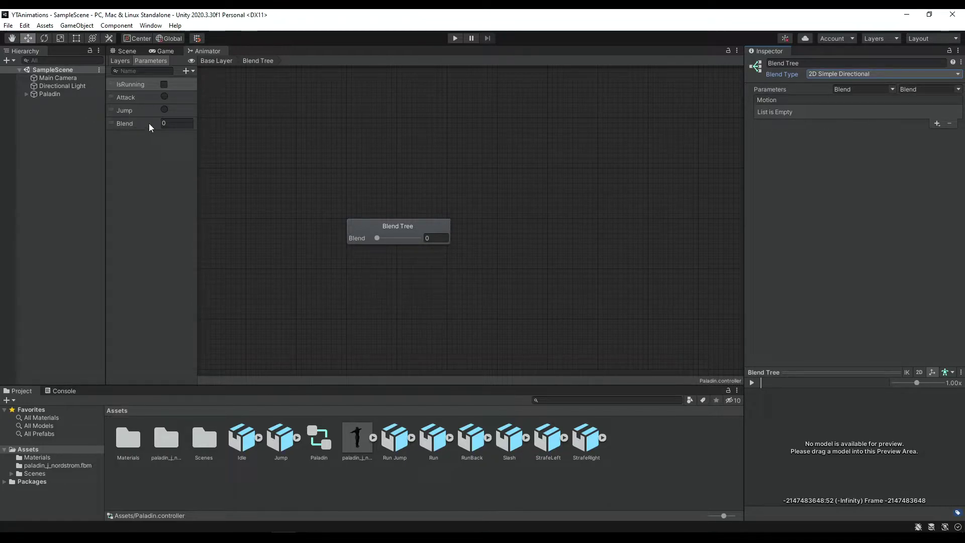
pyautogui.click(125, 122)
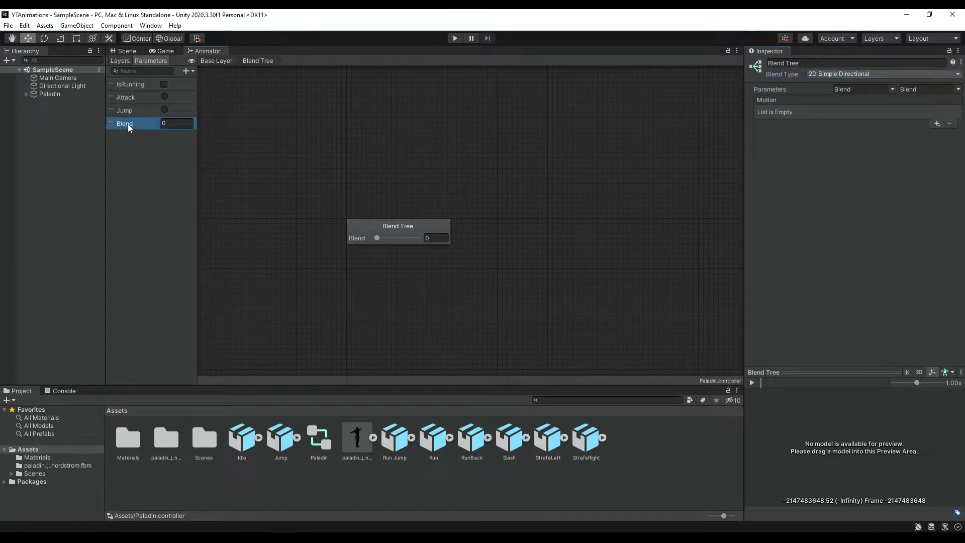
pyautogui.click(132, 125)
pyautogui.write('XSpeed')
pyautogui.press('Return')
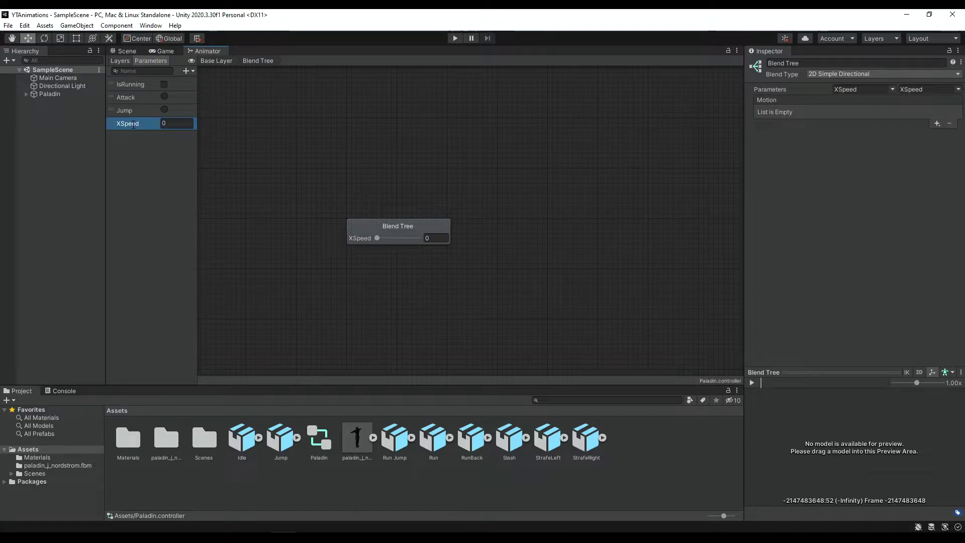
# Add a new float parameter named YSpeed
pyautogui.click(187, 72)
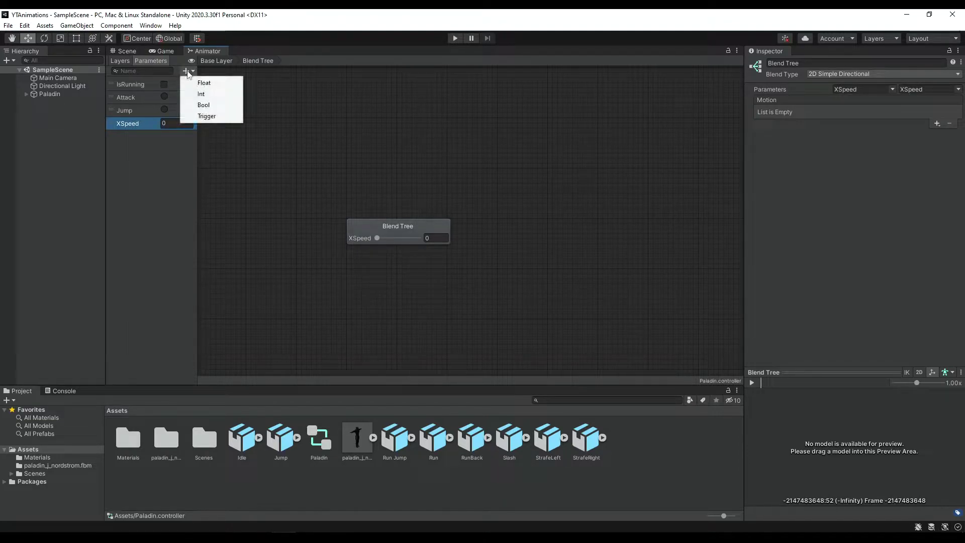
pyautogui.click(200, 84)
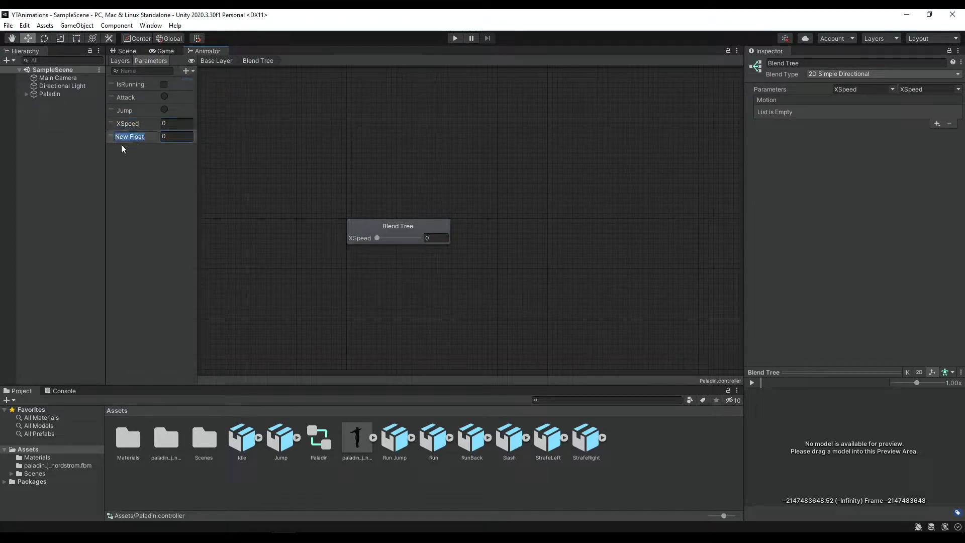
pyautogui.write('YSpeed')
pyautogui.press('Return')
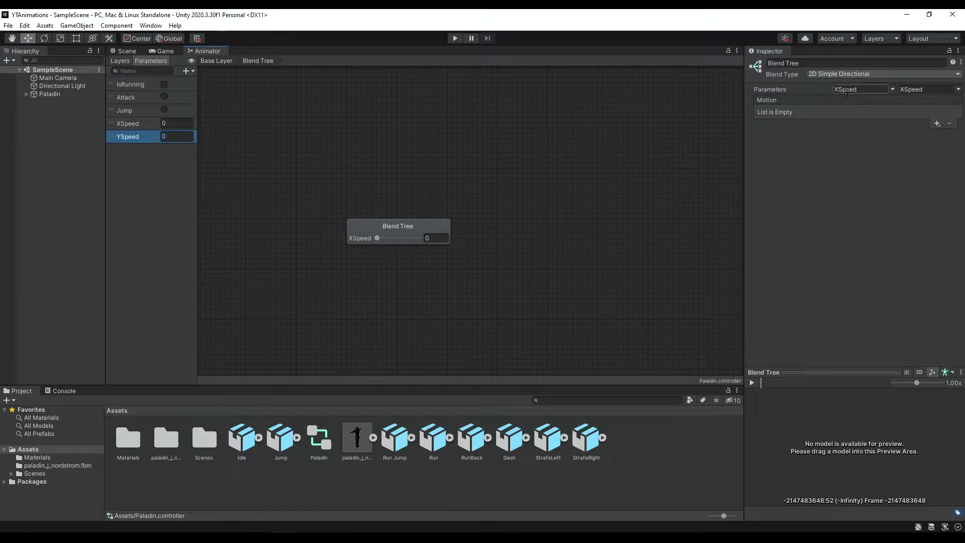
# Set the blend tree's second parameter to YSpeed and add one empty motion field
pyautogui.click(959, 90)
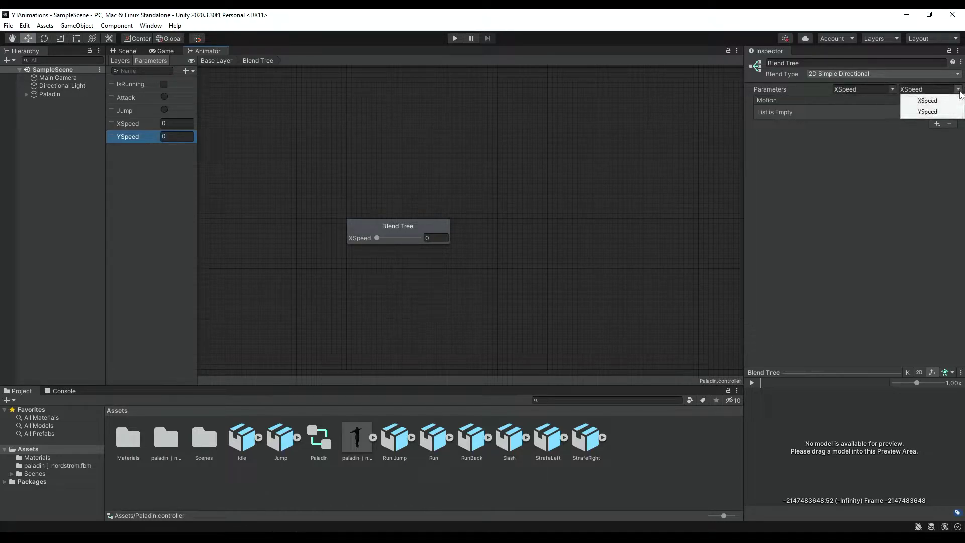
pyautogui.click(928, 111)
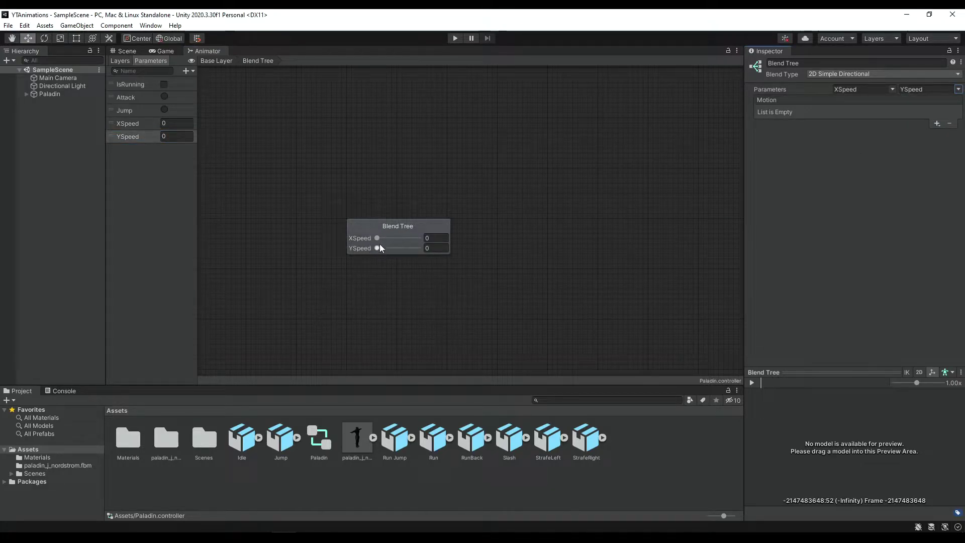
pyautogui.moveTo(377, 238)
pyautogui.mouseDown()
pyautogui.moveTo(385, 238)
pyautogui.moveTo(362, 237)
pyautogui.moveTo(384, 249)
pyautogui.mouseUp()
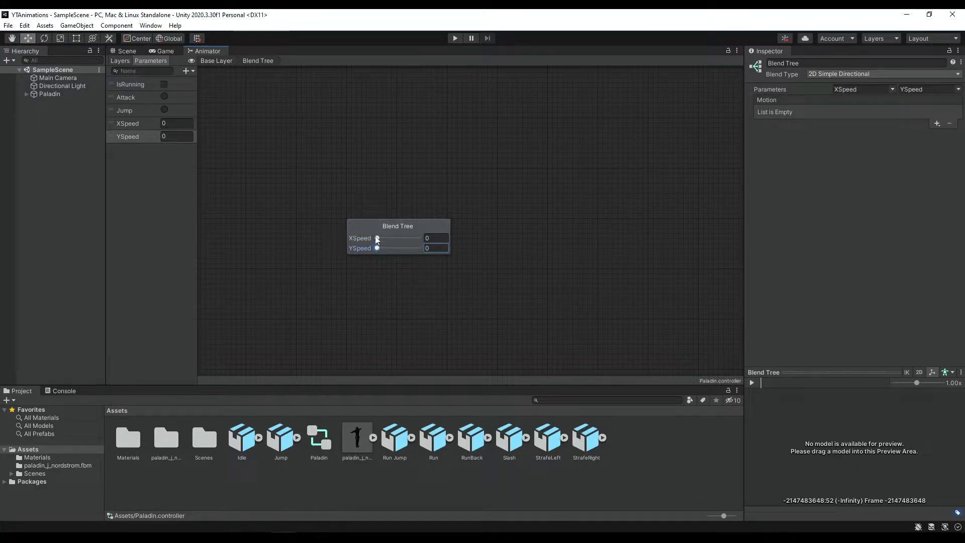
pyautogui.click(402, 227)
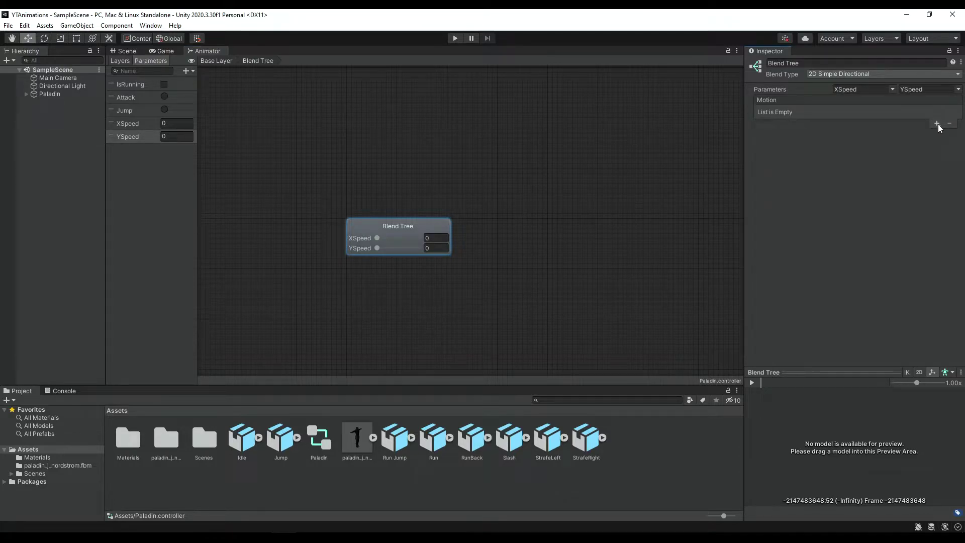
pyautogui.click(938, 124)
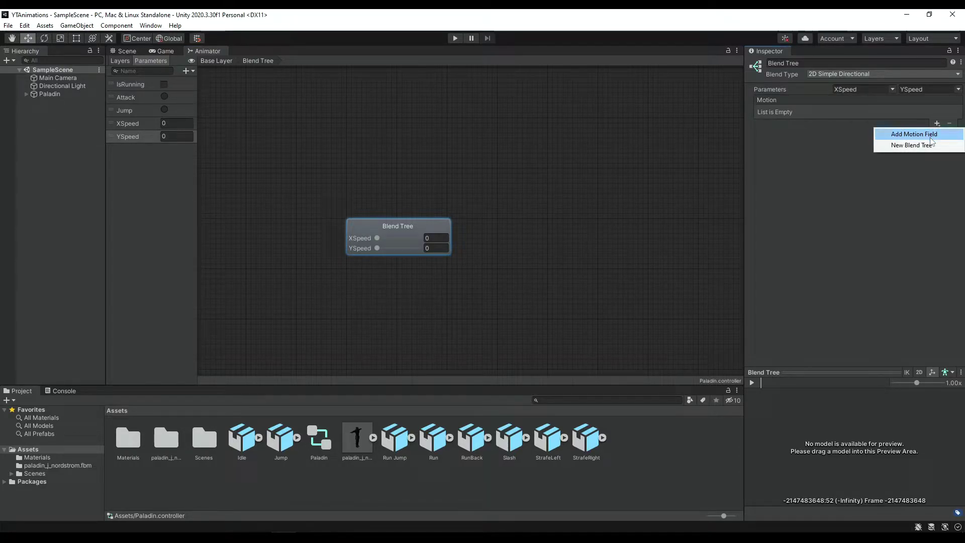
pyautogui.click(930, 136)
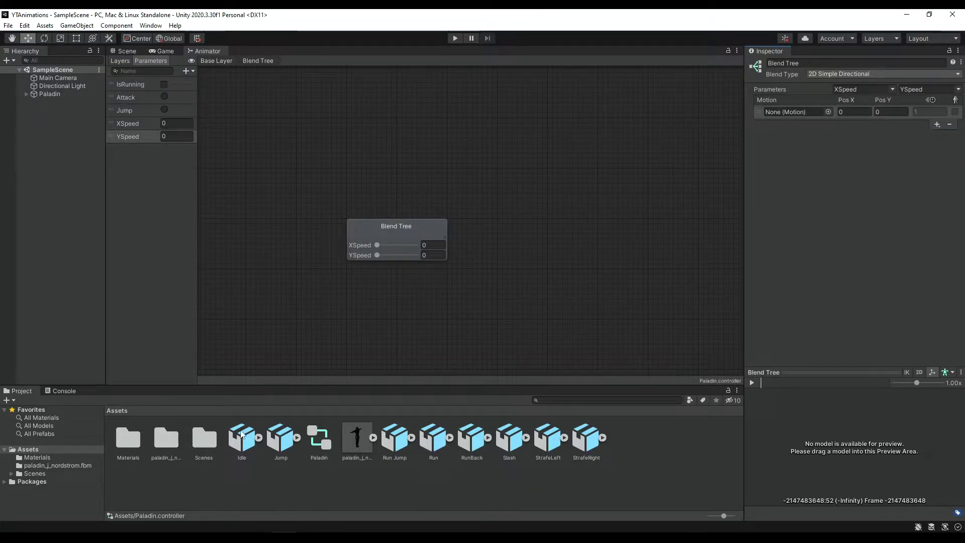
# Assign the Idle clip to the first motion field and show the Paladin model in the preview
pyautogui.moveTo(239, 443); pyautogui.dragTo(810, 112)
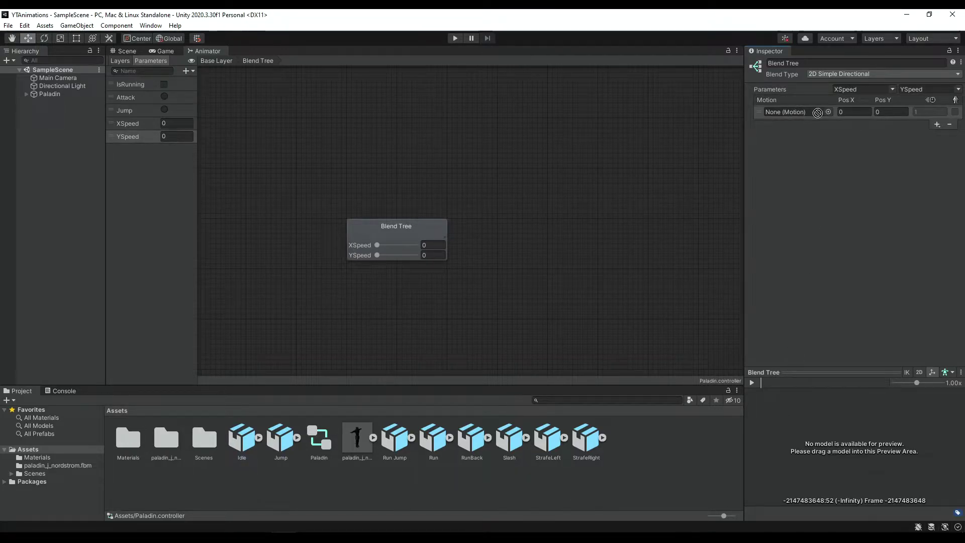
pyautogui.click(259, 438)
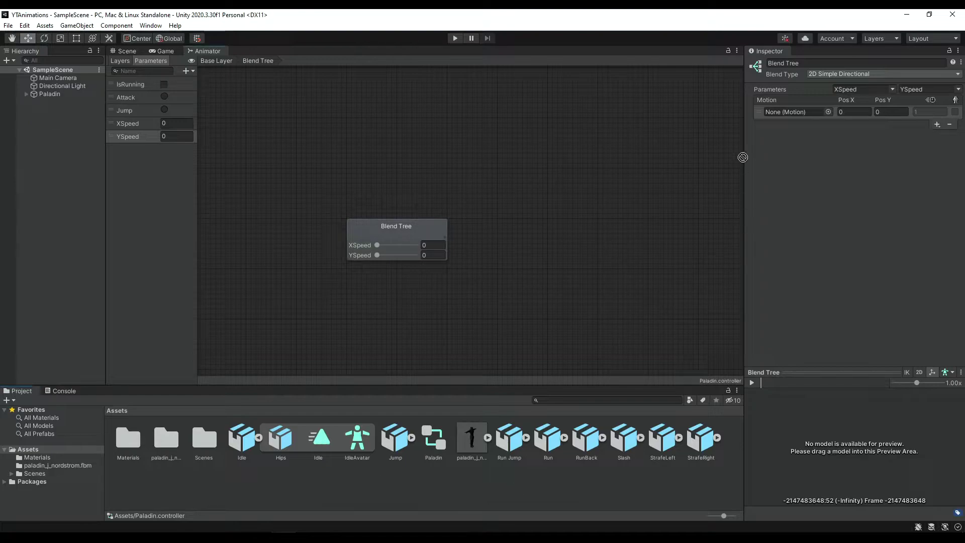
pyautogui.moveTo(318, 439); pyautogui.dragTo(791, 111)
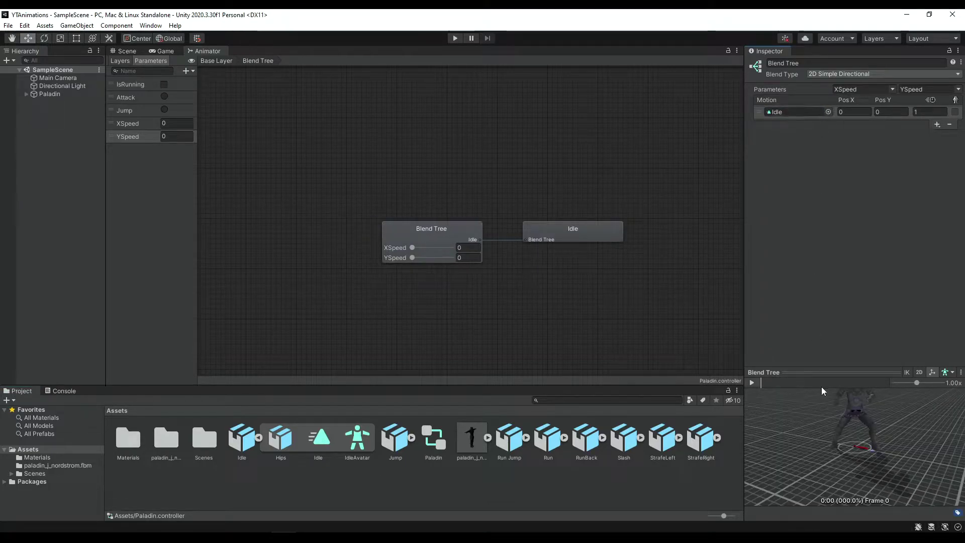
pyautogui.moveTo(894, 406); pyautogui.dragTo(876, 456)
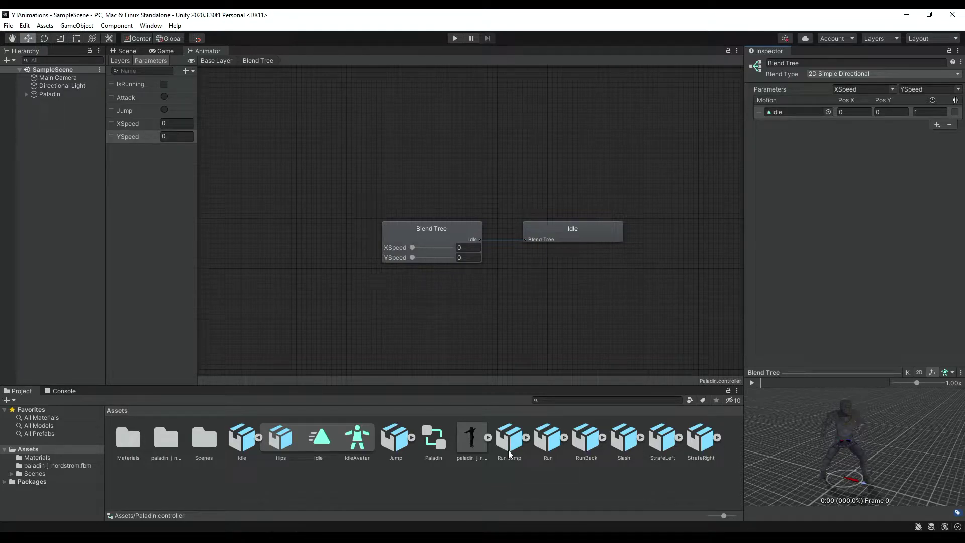
pyautogui.moveTo(472, 434); pyautogui.dragTo(787, 427)
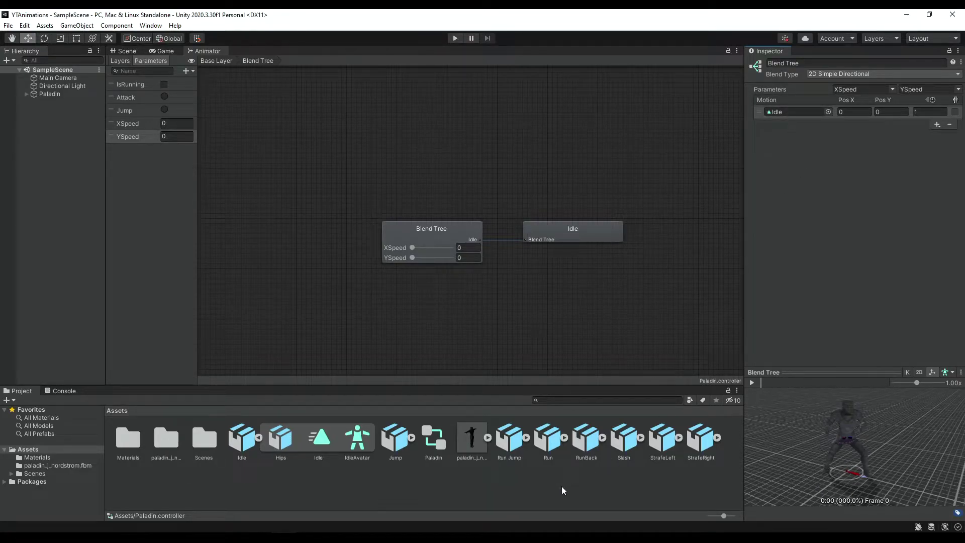
pyautogui.click(258, 437)
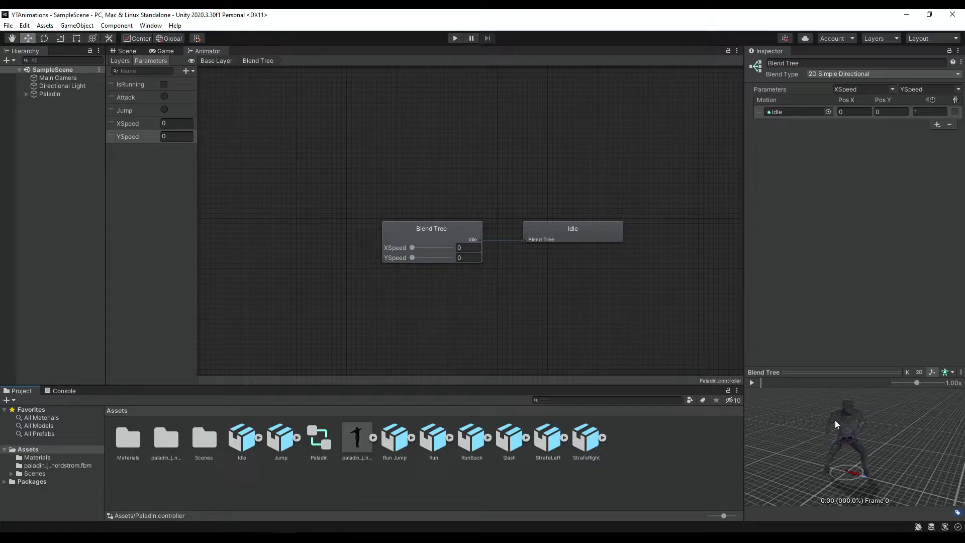
# Add four more empty motion fields to the blend tree
pyautogui.click(939, 124)
pyautogui.click(934, 135)
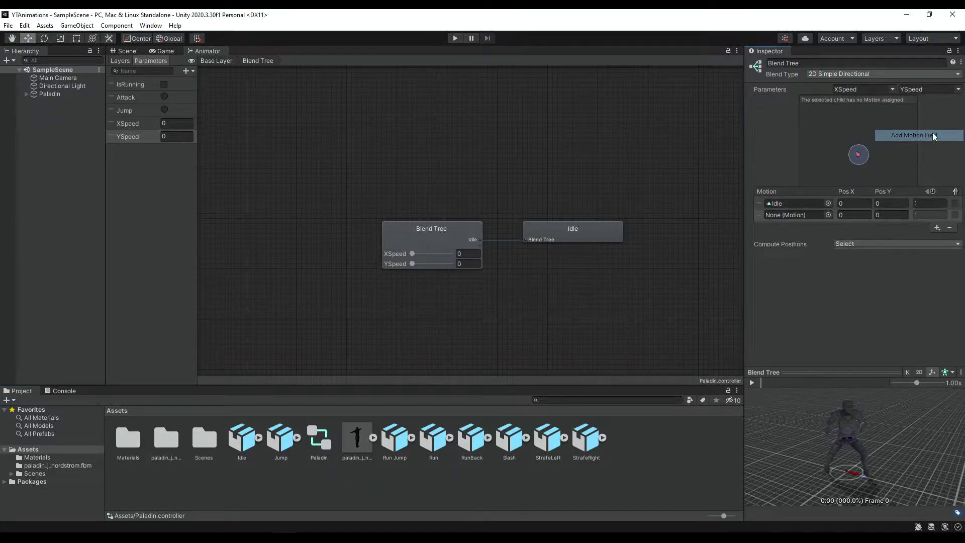
pyautogui.click(934, 258)
pyautogui.click(936, 270)
pyautogui.click(937, 271)
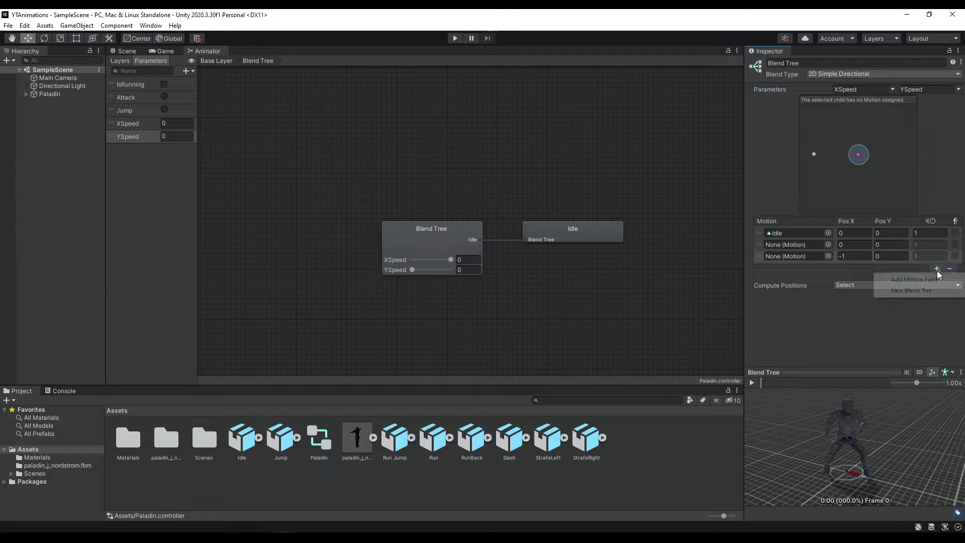
pyautogui.click(936, 282)
pyautogui.click(938, 280)
pyautogui.click(930, 291)
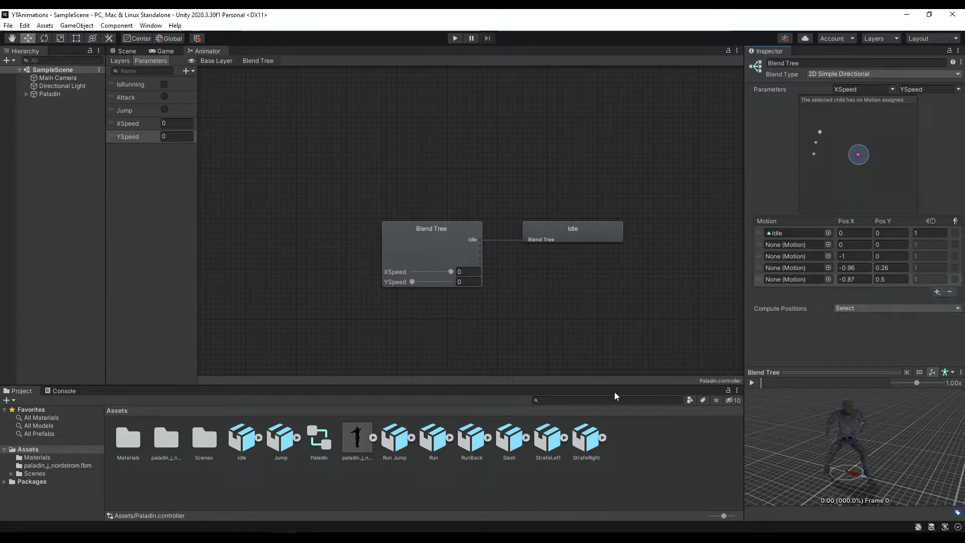
# Assign the Run and StrafeRight clips to the second and third motions
pyautogui.click(449, 438)
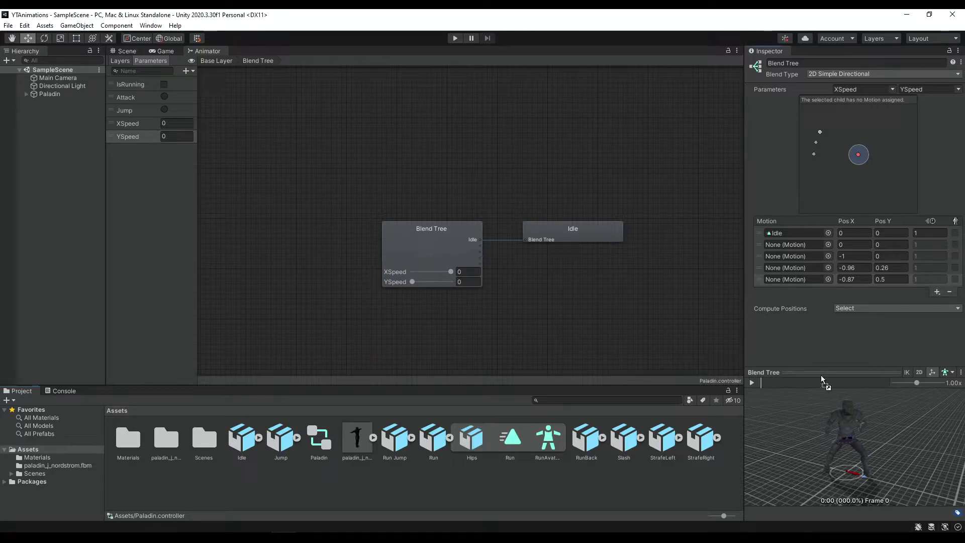
pyautogui.moveTo(511, 437); pyautogui.dragTo(795, 244)
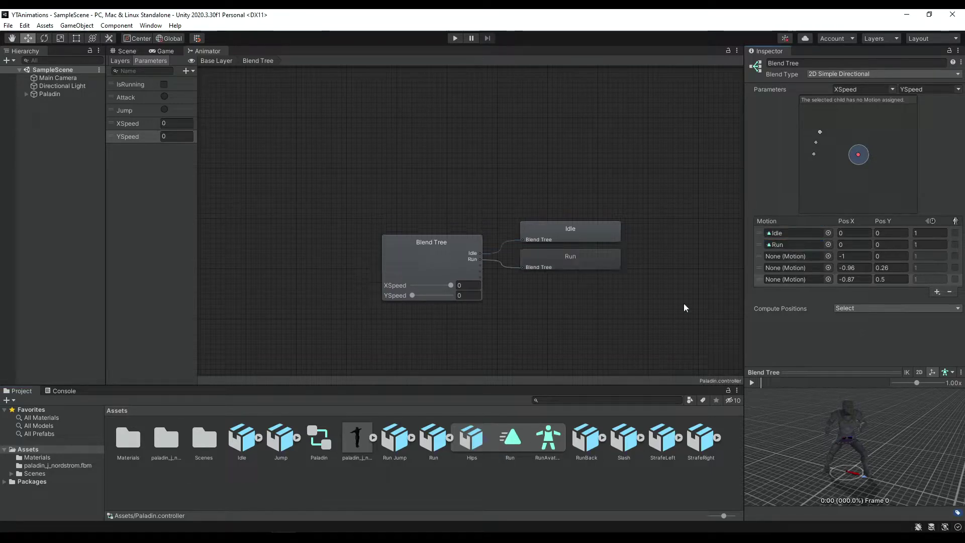
pyautogui.click(449, 437)
pyautogui.click(602, 438)
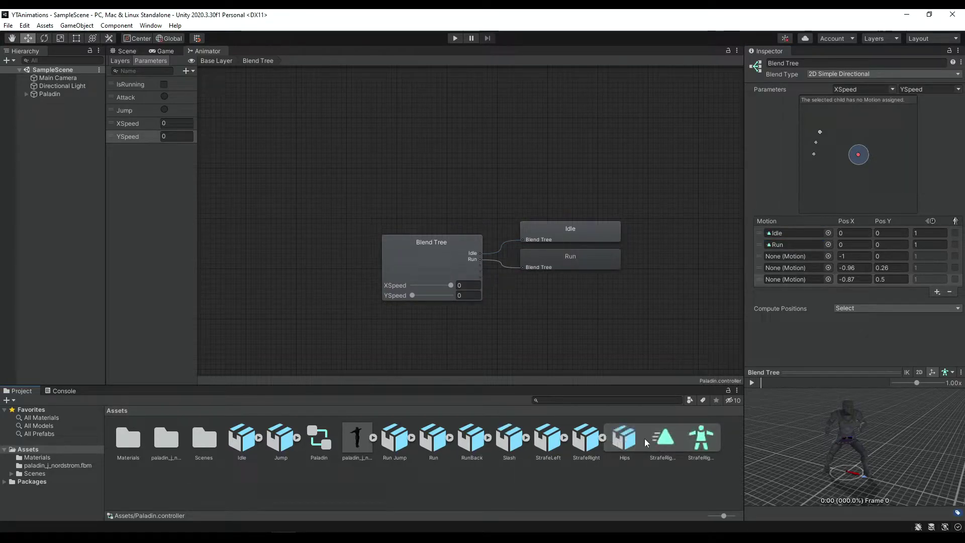
pyautogui.moveTo(662, 436); pyautogui.dragTo(808, 259)
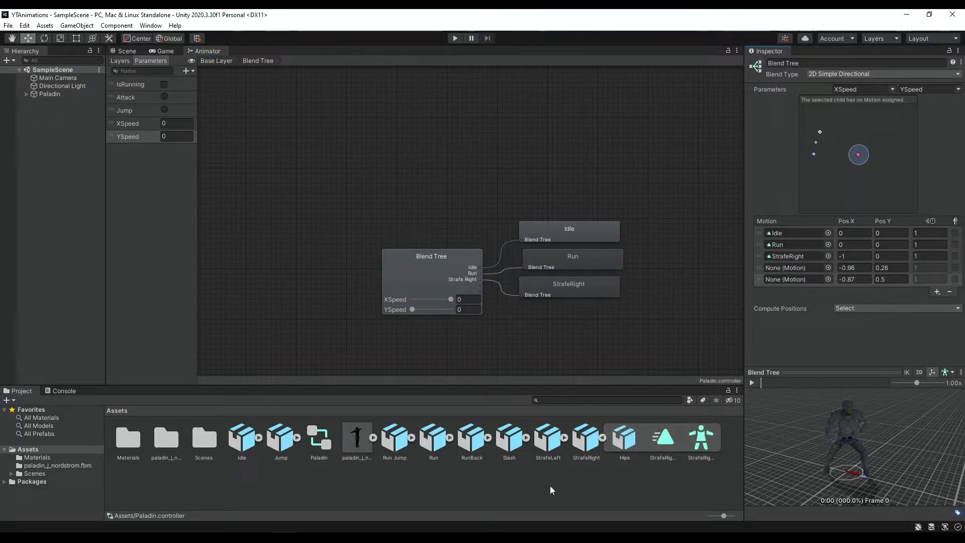
pyautogui.click(602, 437)
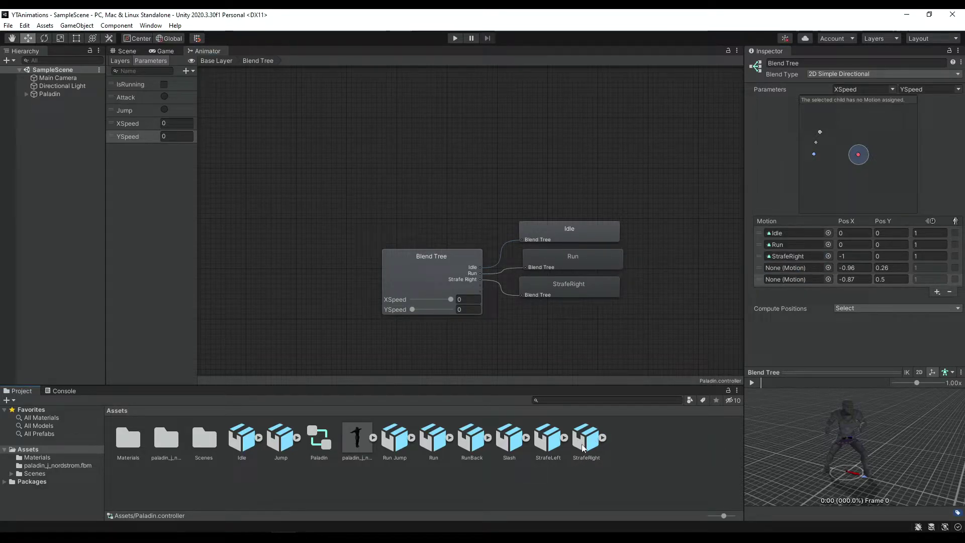
# Assign the RunBack and StrafeLeft clips to the fourth and fifth motions, then frame the graph
pyautogui.click(488, 437)
pyautogui.moveTo(548, 437); pyautogui.dragTo(778, 268)
pyautogui.click(488, 437)
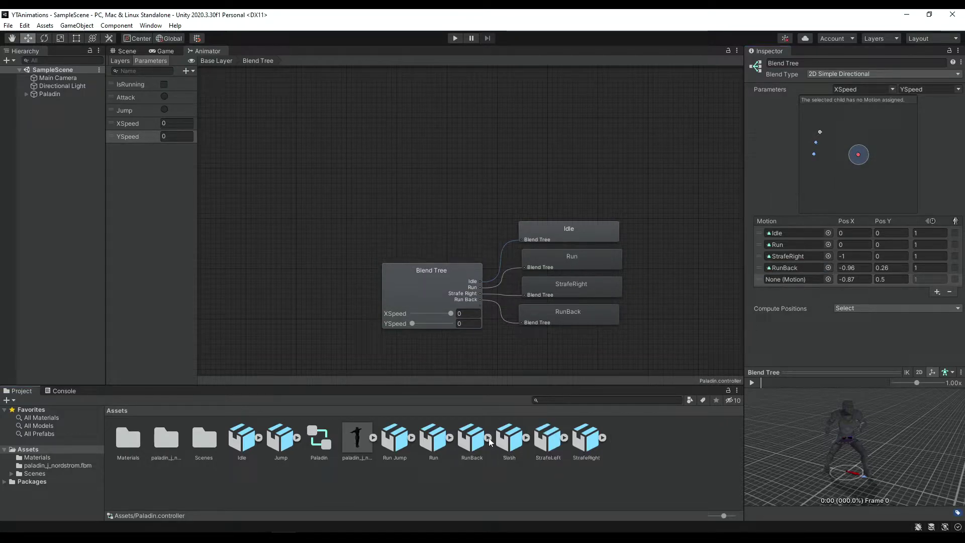
pyautogui.click(564, 437)
pyautogui.moveTo(626, 442)
pyautogui.mouseDown()
pyautogui.moveTo(763, 294)
pyautogui.moveTo(791, 279)
pyautogui.mouseUp()
pyautogui.click(566, 440)
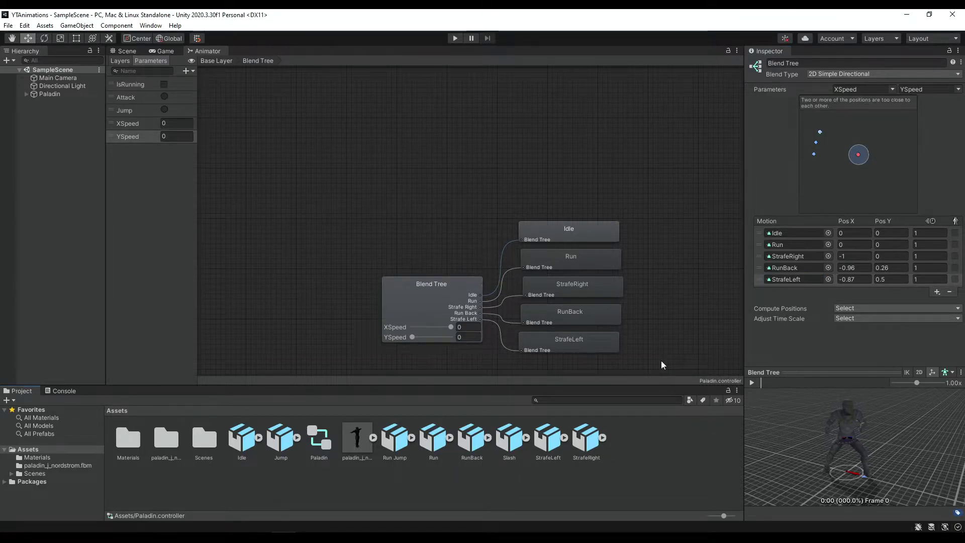
pyautogui.press('a')
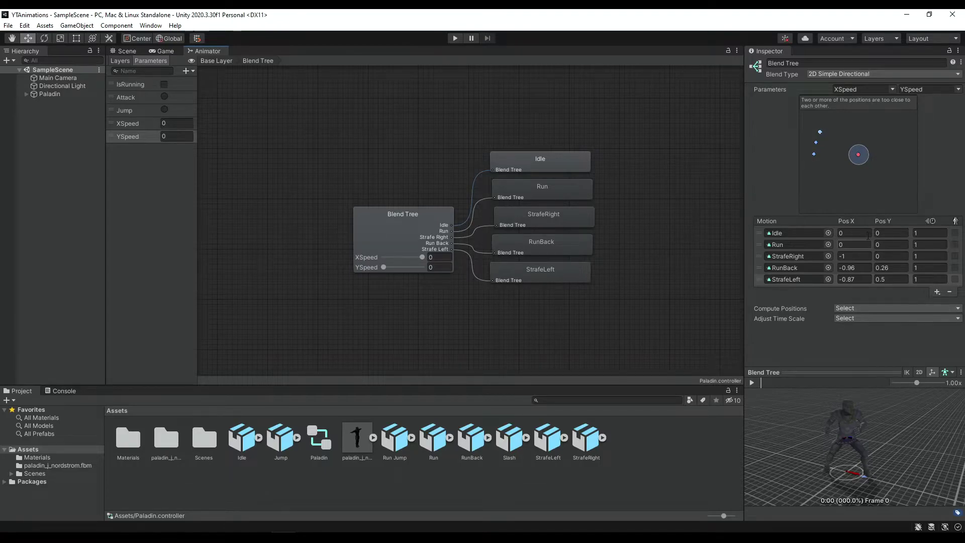
# Set Run's Pos Y to 1 and StrafeRight's Pos X to 1
pyautogui.click(884, 280)
pyautogui.click(888, 243)
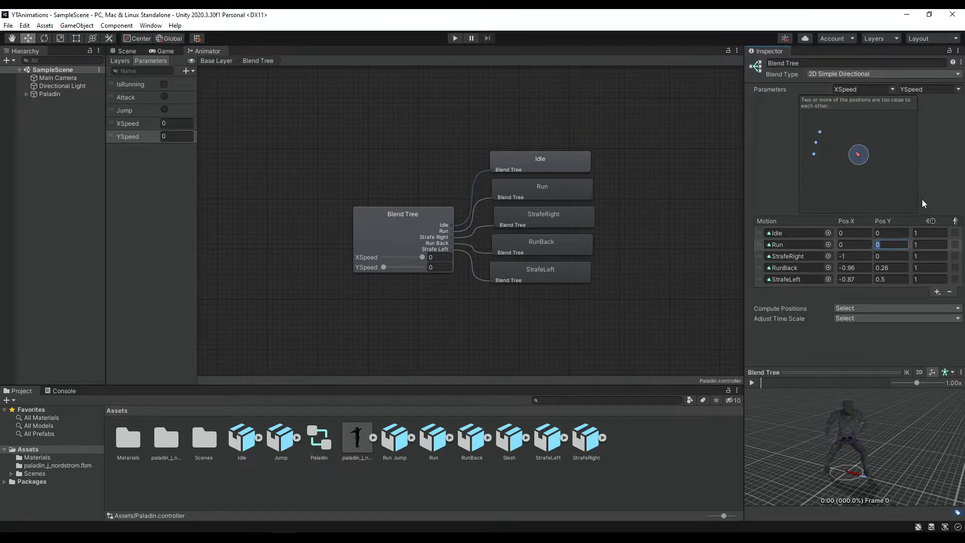
pyautogui.write('1')
pyautogui.click(901, 254)
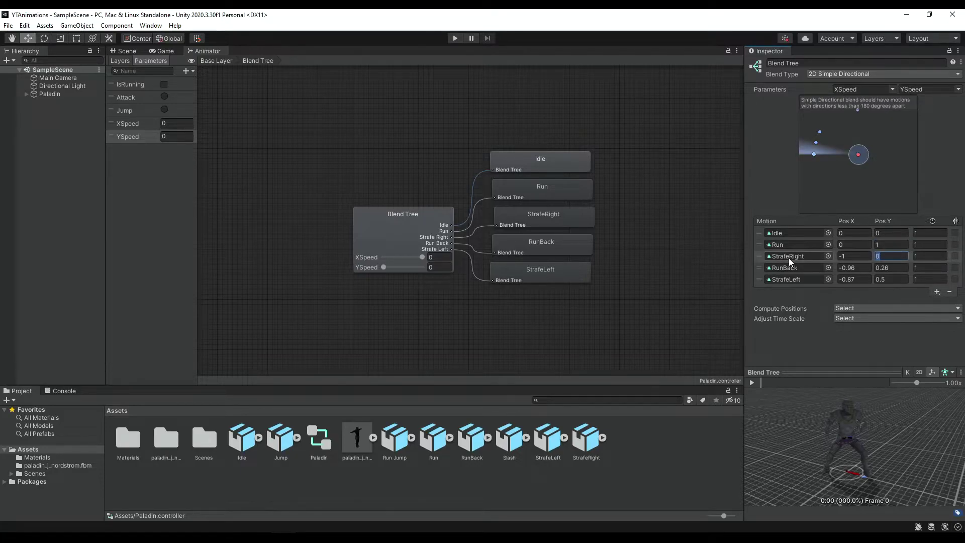
pyautogui.click(841, 256)
pyautogui.write('1')
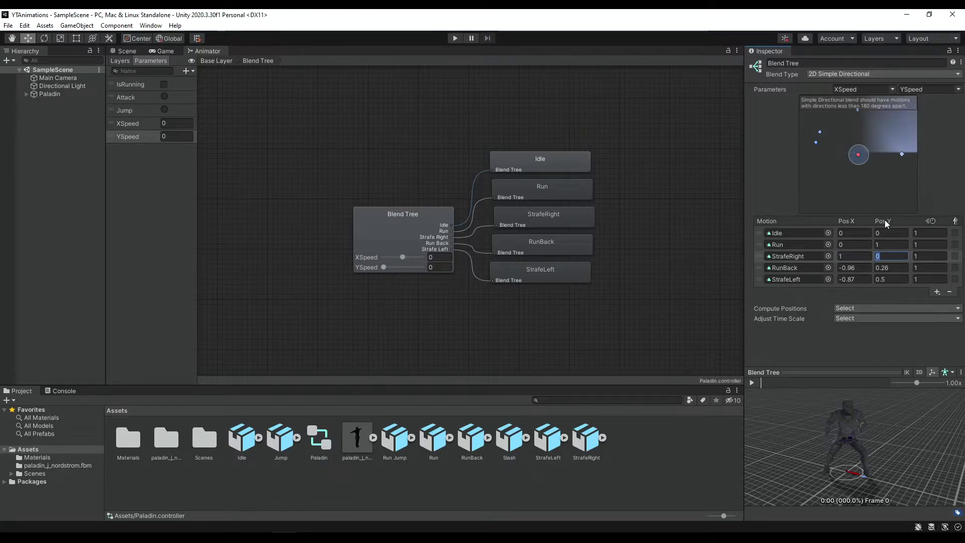
pyautogui.click(886, 256)
# Place RunBack at 0, -1 and StrafeLeft at -1, 0
pyautogui.click(852, 269)
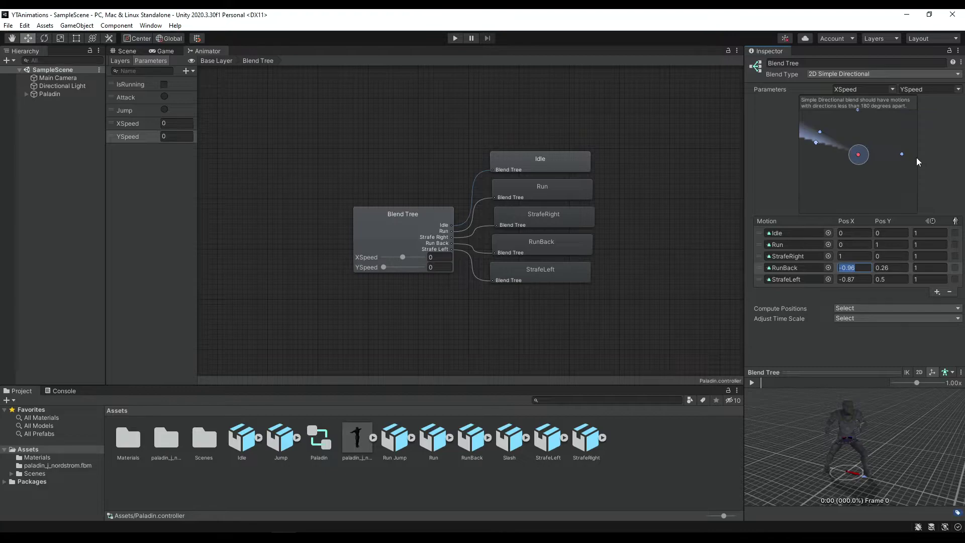
pyautogui.write('0')
pyautogui.press('Tab')
pyautogui.write('-1')
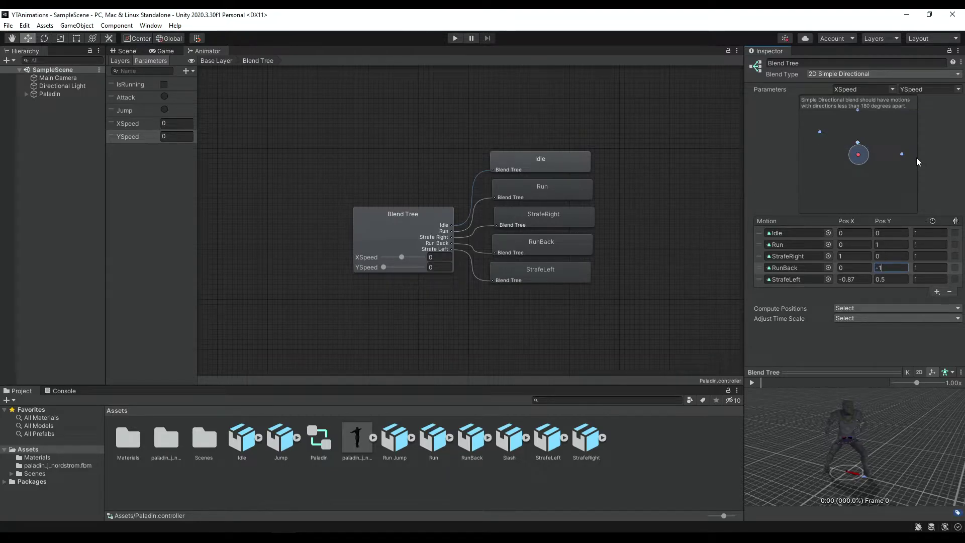
pyautogui.press('Tab')
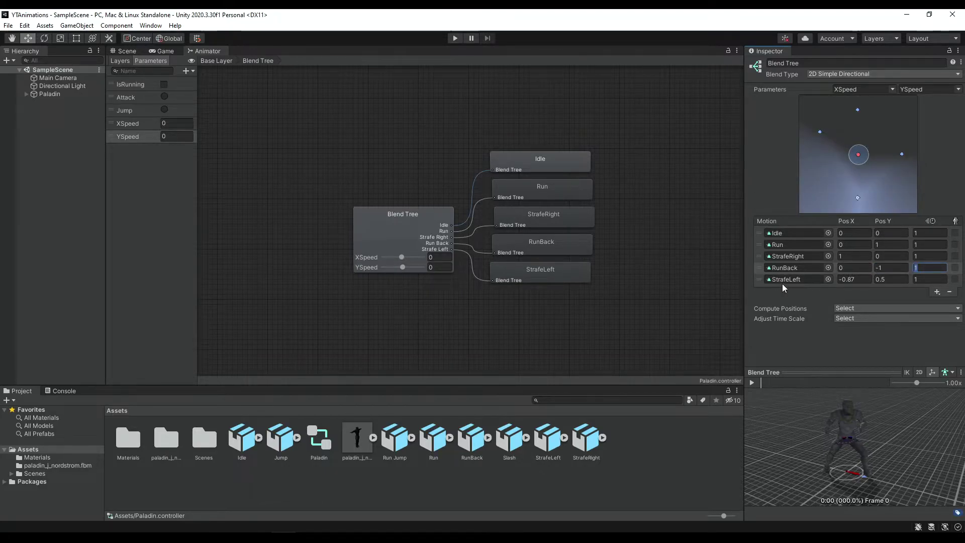
pyautogui.click(841, 279)
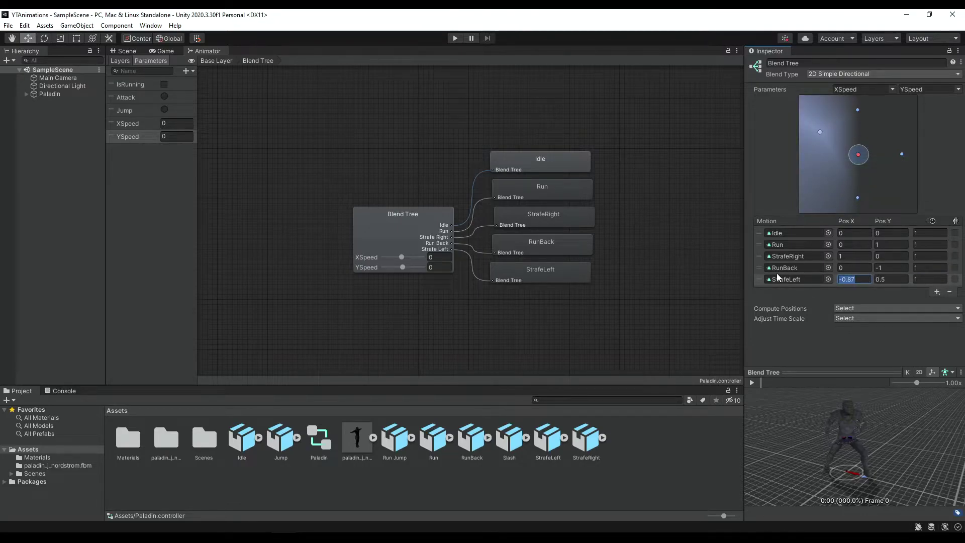
pyautogui.write('-1')
pyautogui.press('Tab')
pyautogui.write('0')
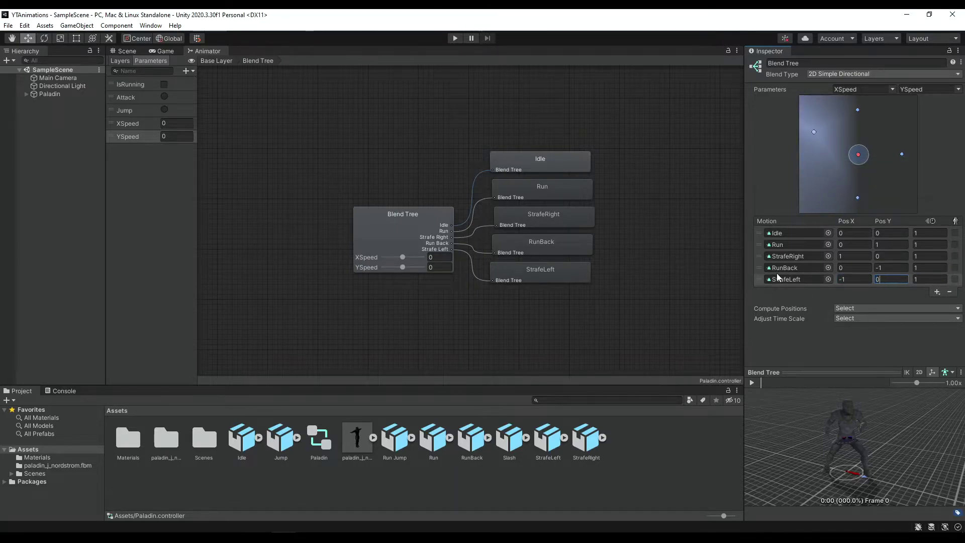
pyautogui.press('Return')
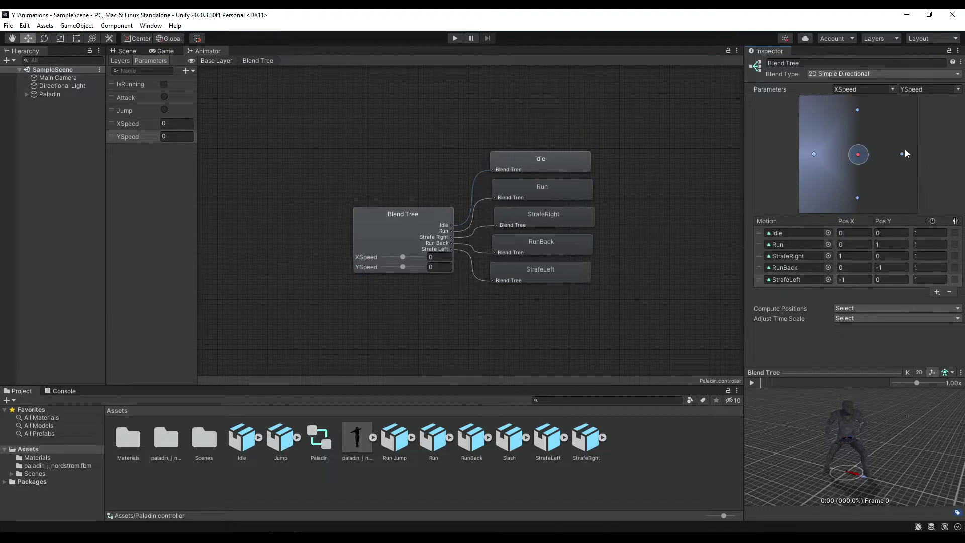
# Play the blend tree preview and move the blend point to Run, StrafeRight and RunBack
pyautogui.click(826, 157)
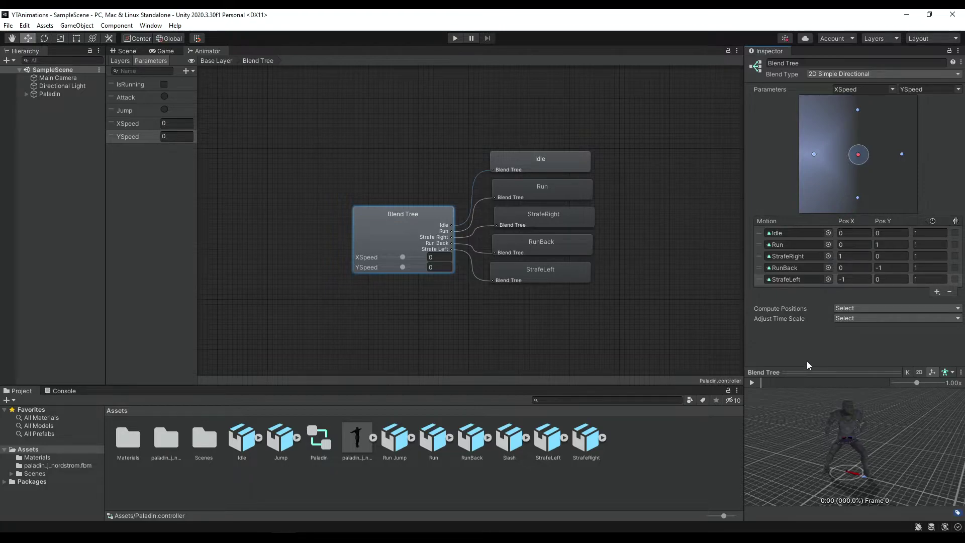
pyautogui.click(753, 382)
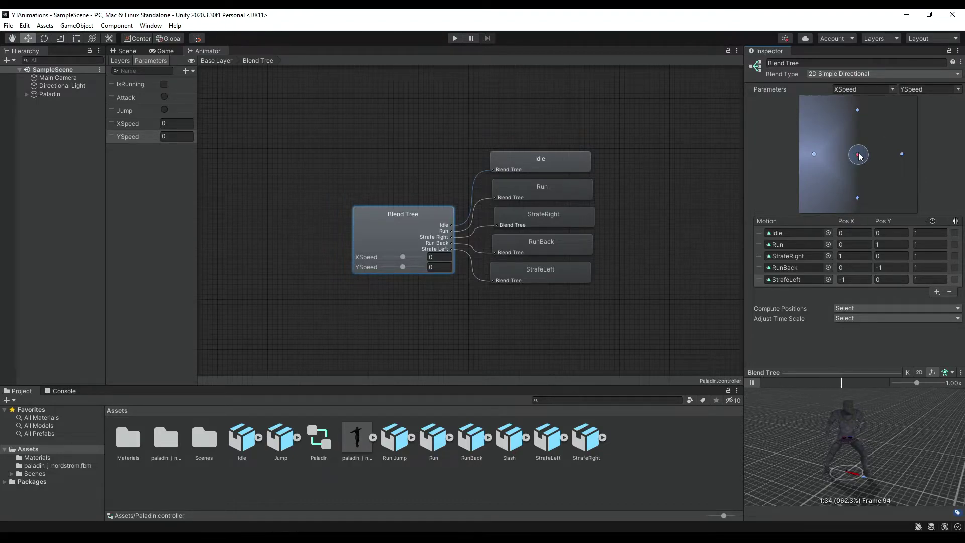
pyautogui.moveTo(859, 155); pyautogui.dragTo(858, 112)
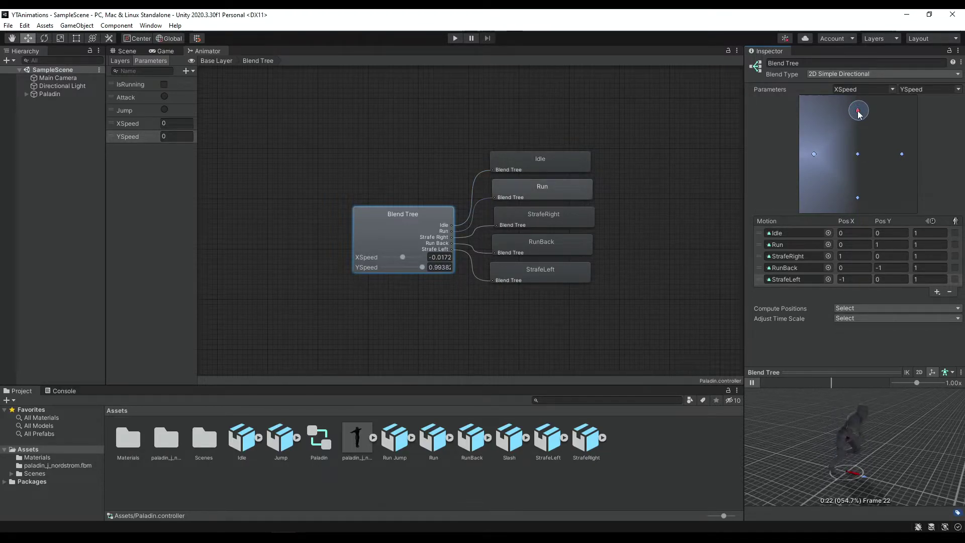
pyautogui.moveTo(859, 115); pyautogui.dragTo(904, 156)
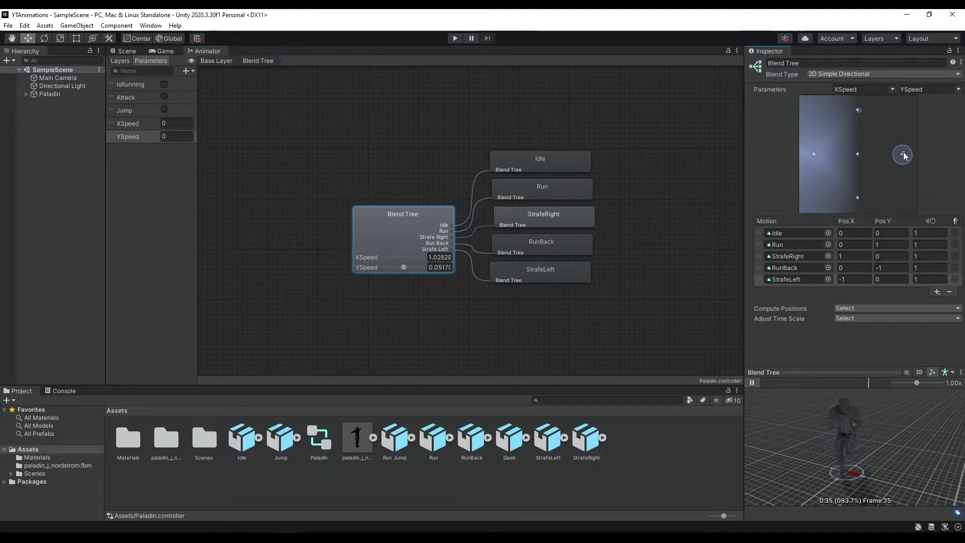
pyautogui.moveTo(903, 155)
pyautogui.mouseDown()
pyautogui.moveTo(864, 216)
pyautogui.moveTo(816, 159)
pyautogui.mouseUp()
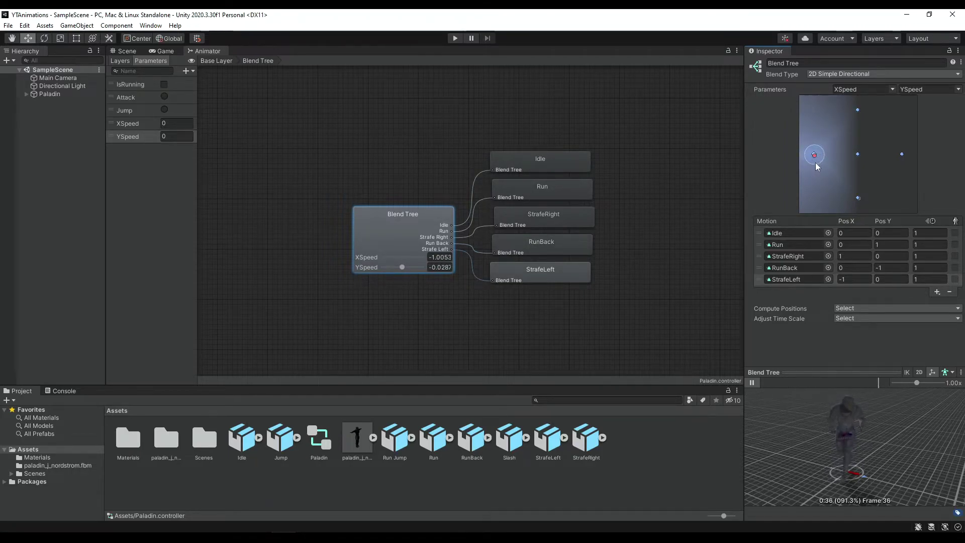
# Ease the blend point from StrafeLeft through centre and back up to Run (XSpeed 0.0057, YSpeed 0.95936)
pyautogui.moveTo(816, 158); pyautogui.dragTo(816, 157)
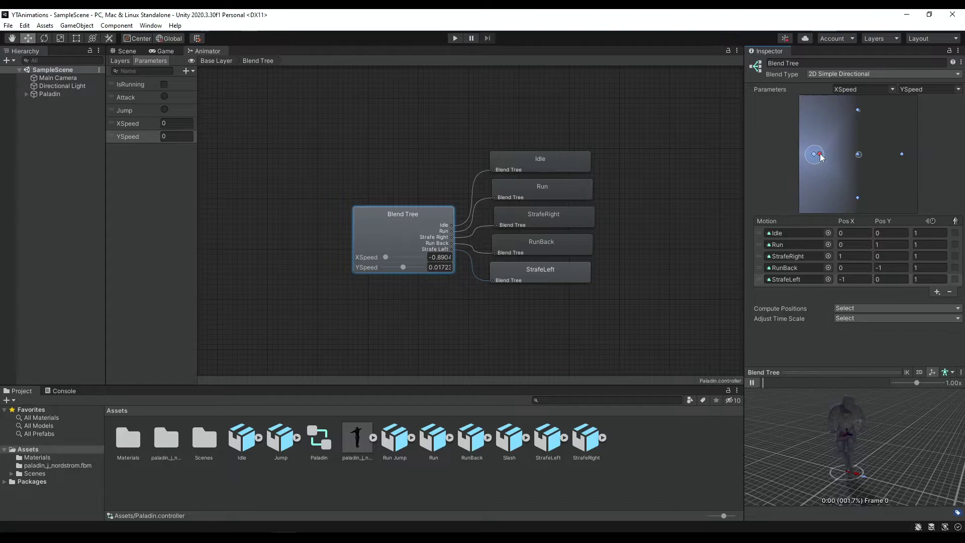
pyautogui.moveTo(819, 153); pyautogui.dragTo(830, 153)
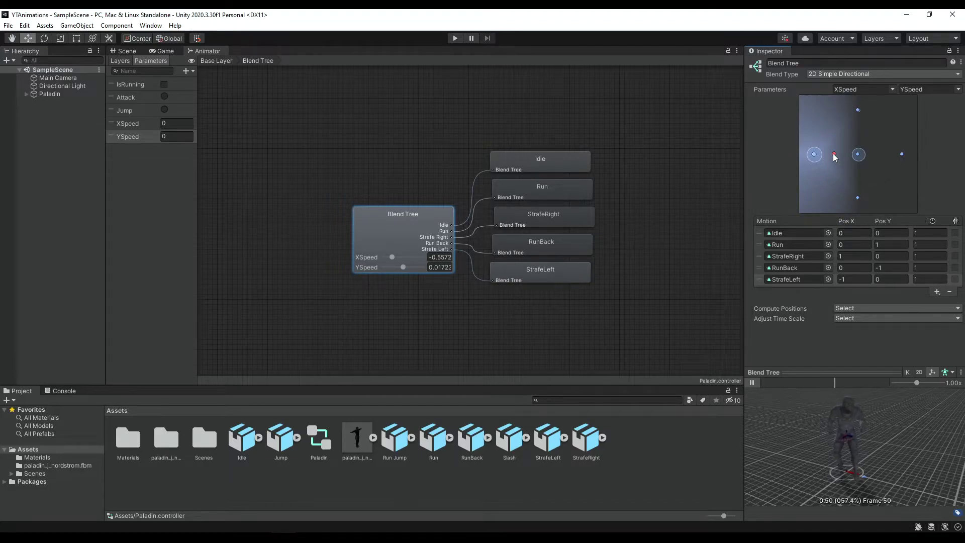
pyautogui.moveTo(835, 155); pyautogui.dragTo(859, 154)
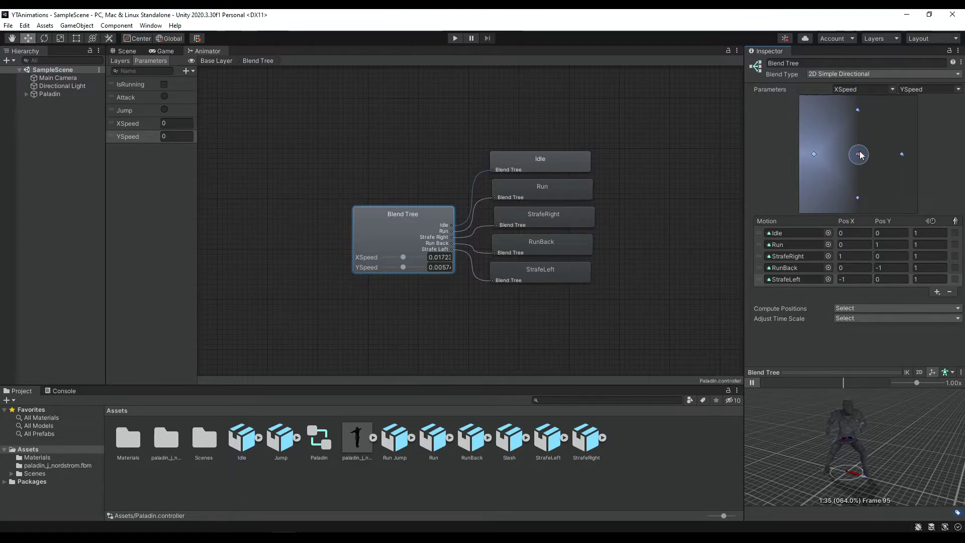
pyautogui.moveTo(859, 155); pyautogui.dragTo(881, 130)
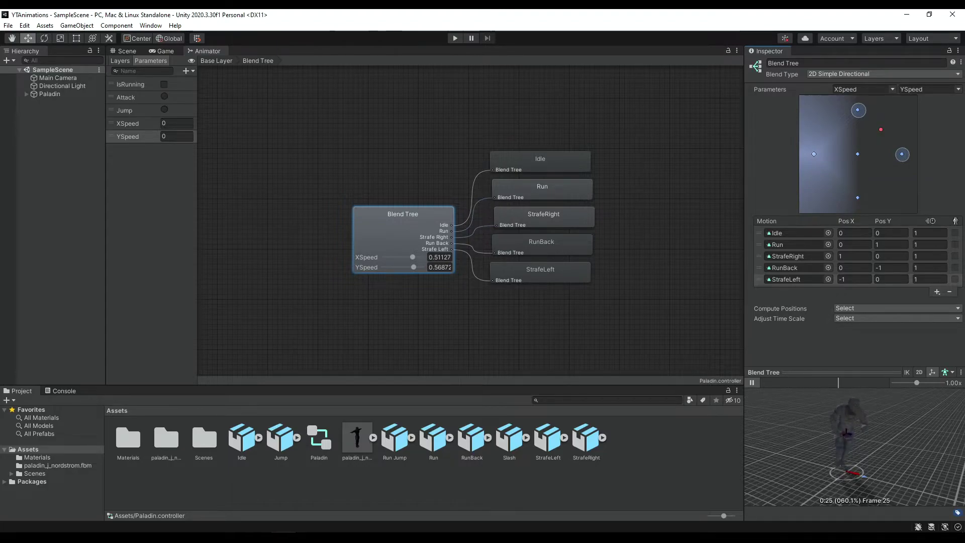
pyautogui.moveTo(881, 130); pyautogui.dragTo(859, 156)
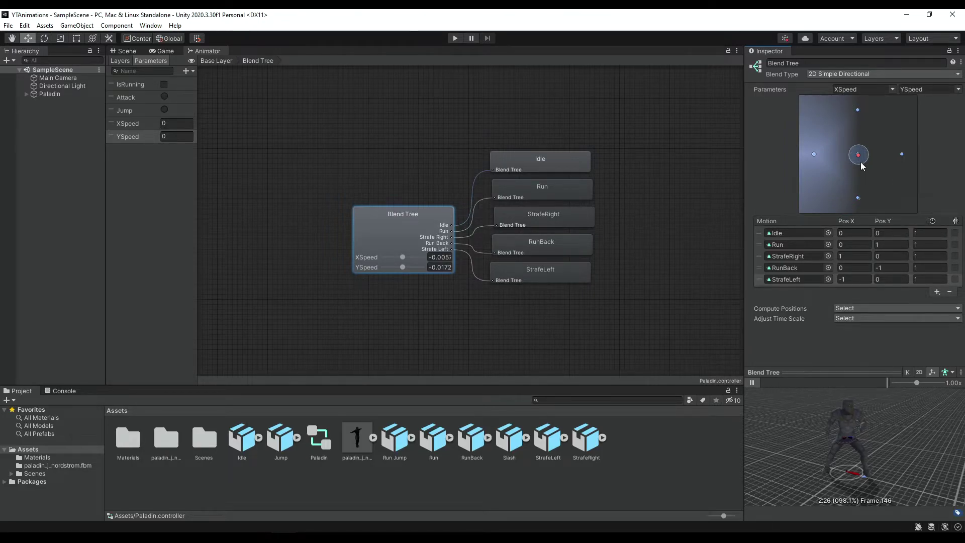
pyautogui.moveTo(860, 158); pyautogui.dragTo(859, 113)
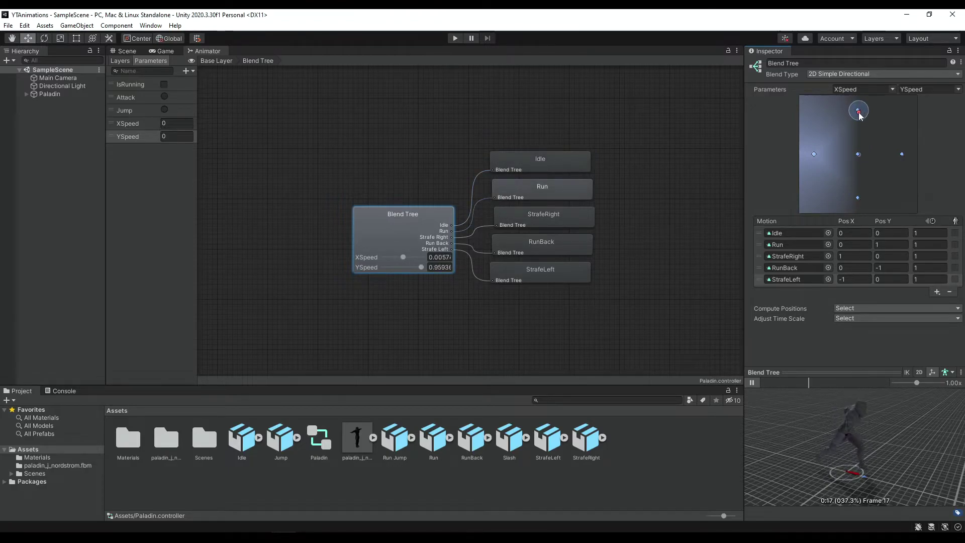
pyautogui.click(917, 244)
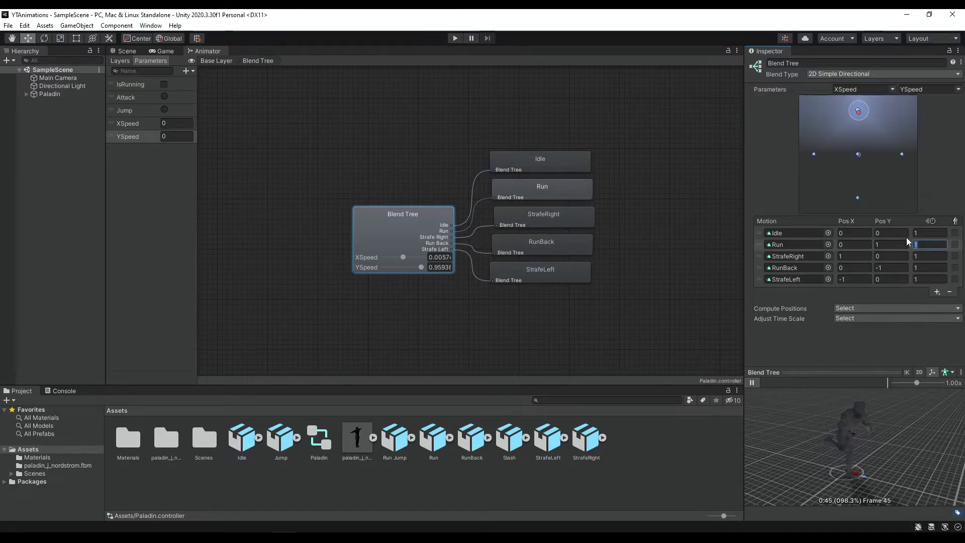
pyautogui.write('2')
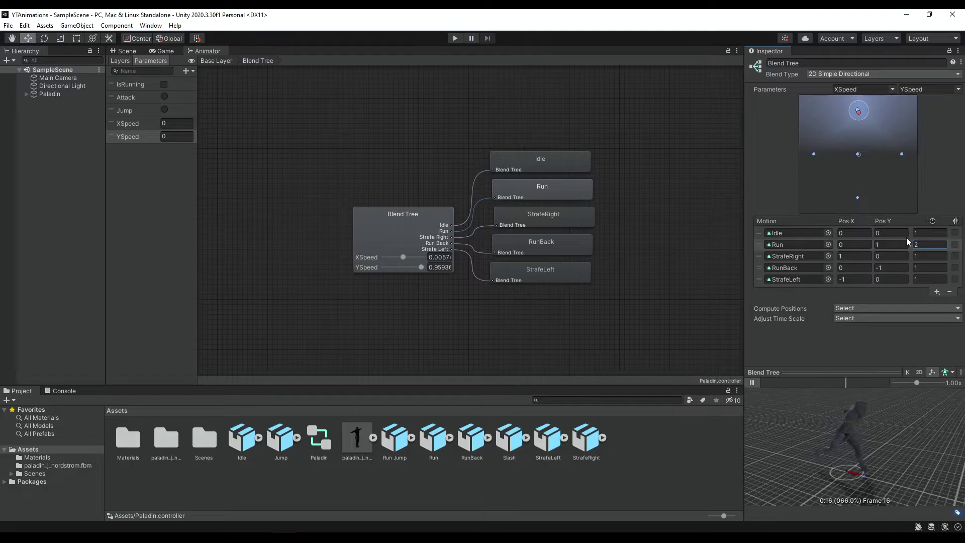
pyautogui.press('BackSpace')
pyautogui.write('1')
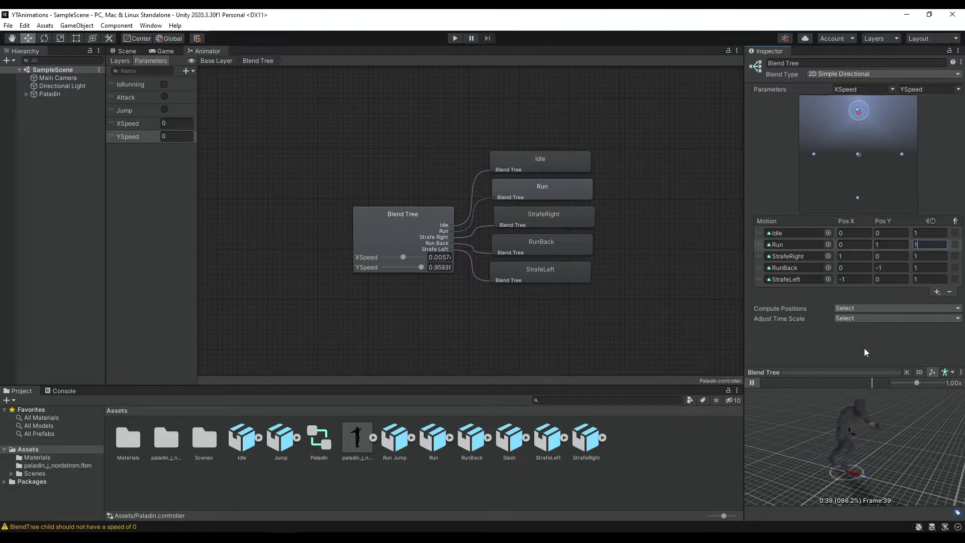
pyautogui.click(449, 227)
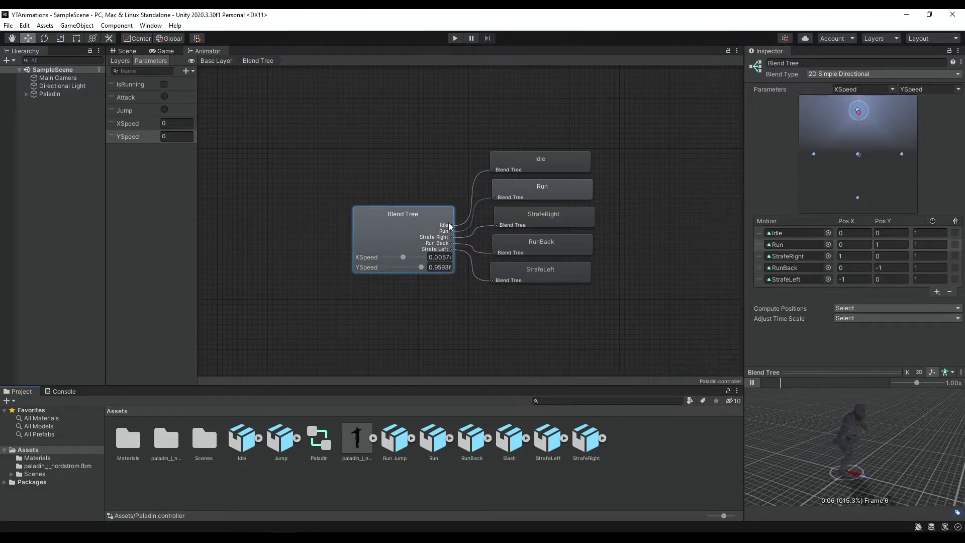
pyautogui.click(440, 257)
pyautogui.write('0')
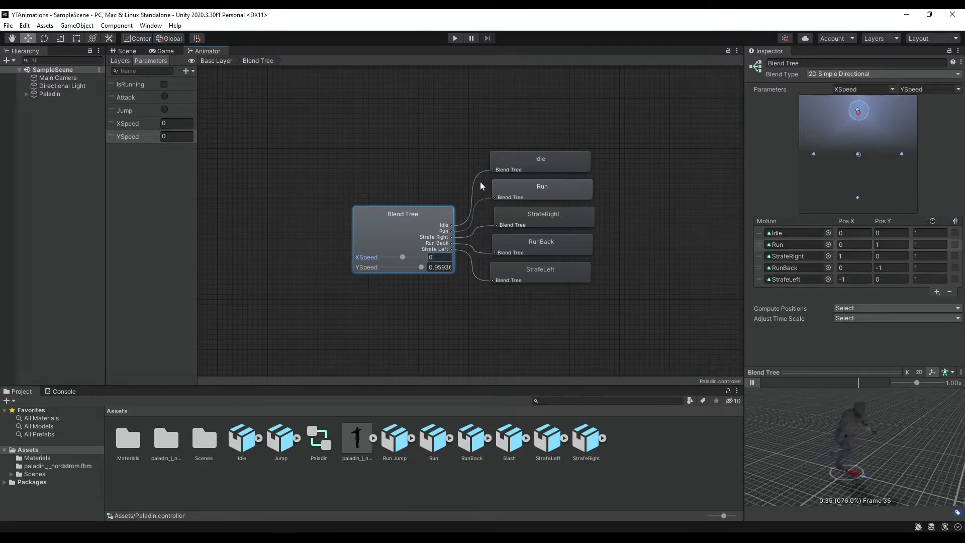
pyautogui.press('Tab')
pyautogui.write('0')
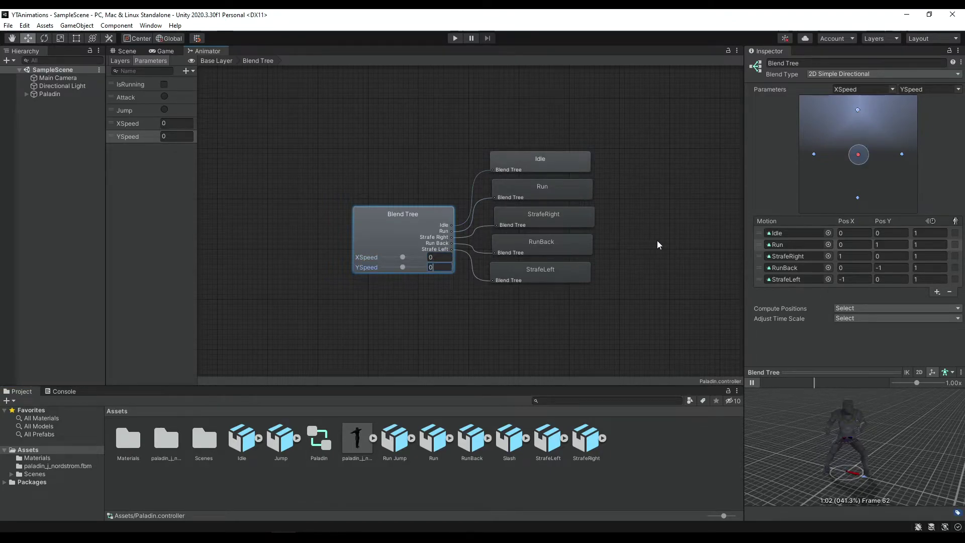
pyautogui.press('Return')
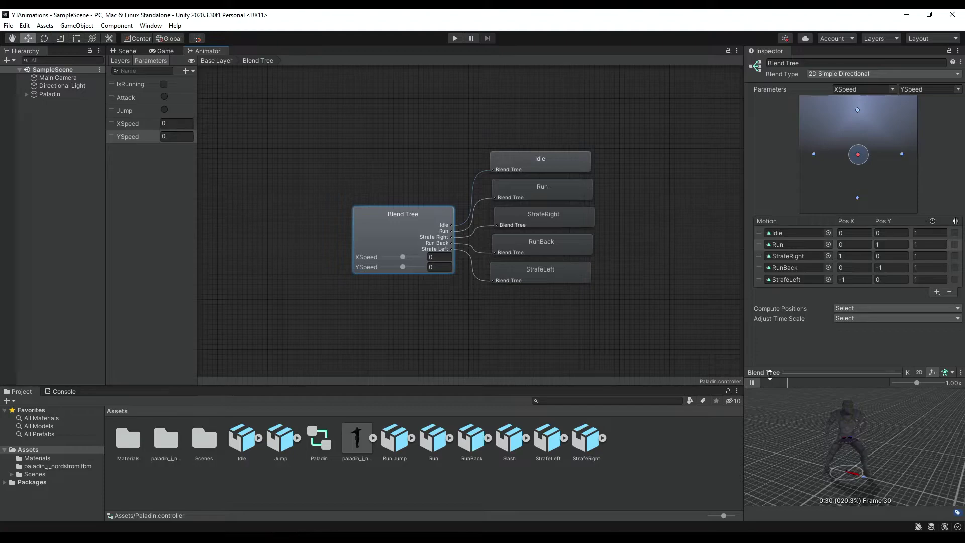
pyautogui.click(759, 382)
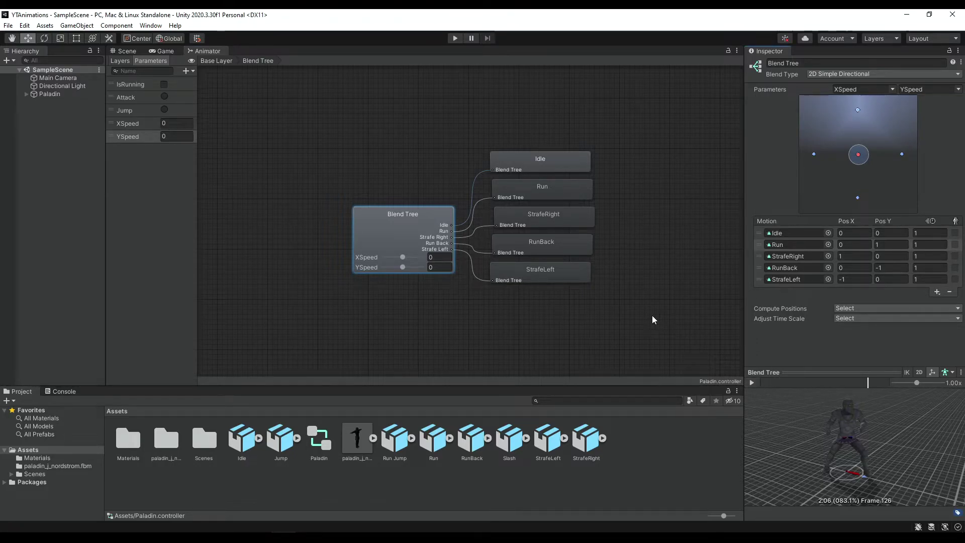
# On the Base Layer, rename the Blend Tree state to Motion, then select Idle and Run together
pyautogui.click(218, 62)
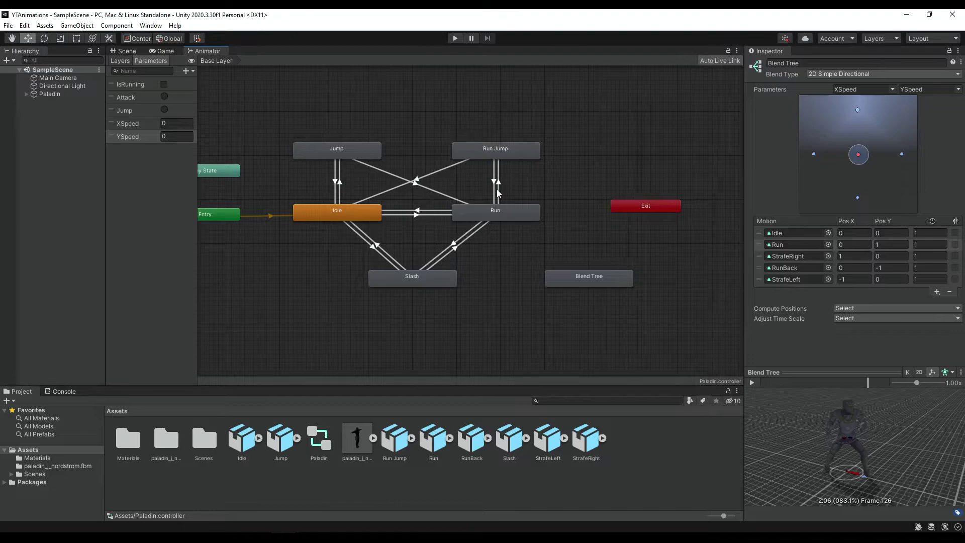
pyautogui.click(599, 334)
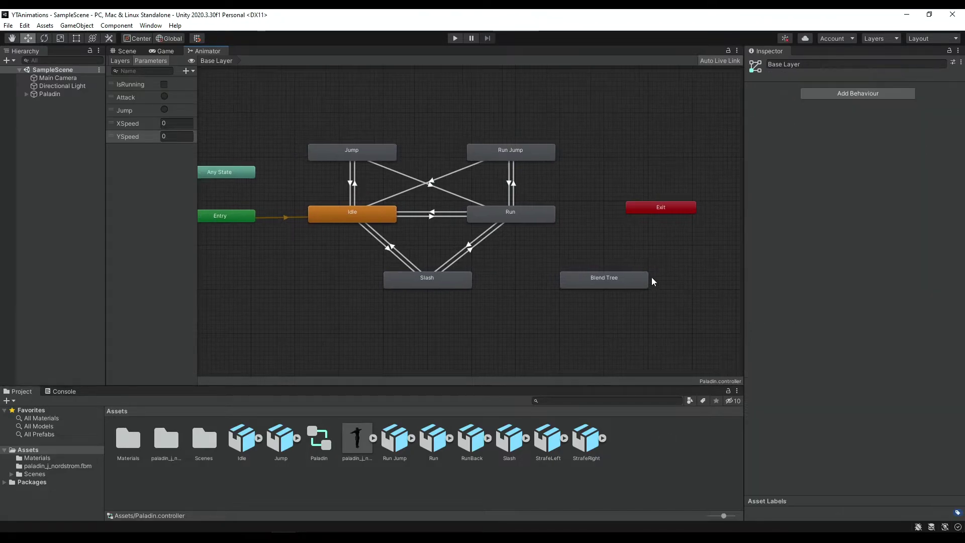
pyautogui.click(629, 279)
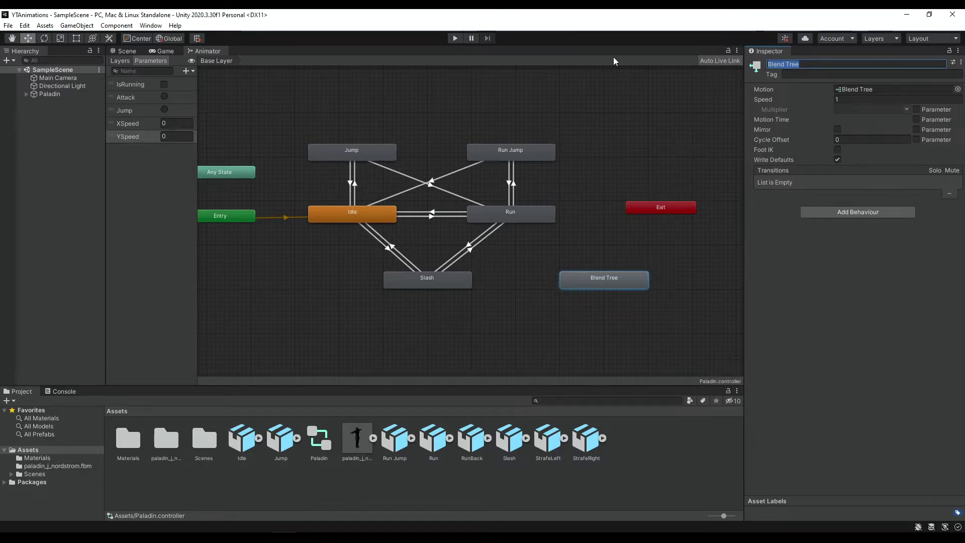
pyautogui.write('Motion')
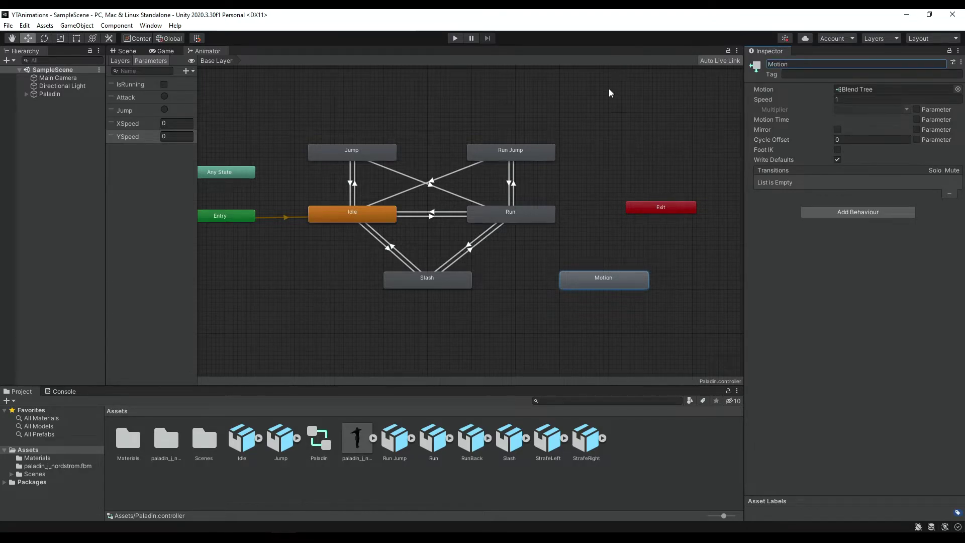
pyautogui.click(608, 89)
pyautogui.moveTo(438, 201); pyautogui.dragTo(481, 204, button='middle')
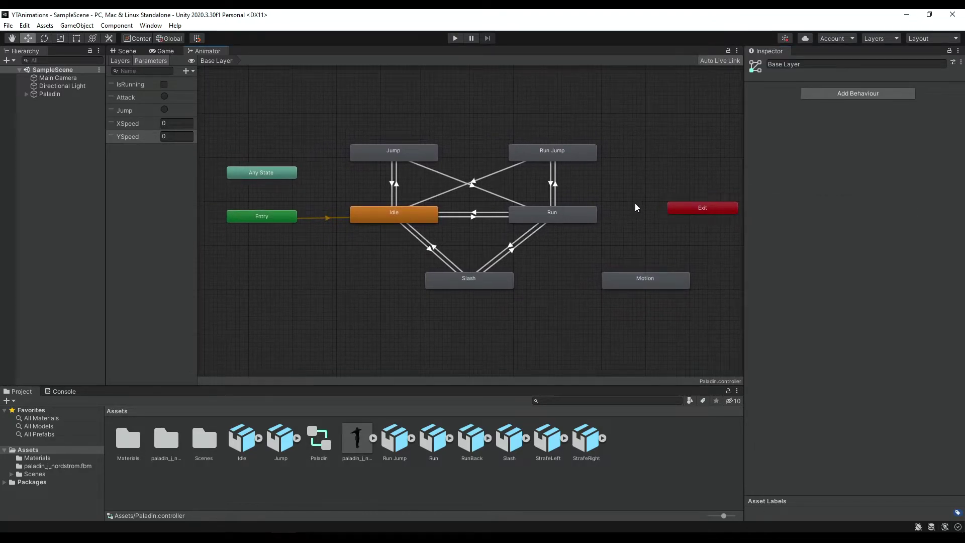
pyautogui.moveTo(635, 203); pyautogui.dragTo(381, 218)
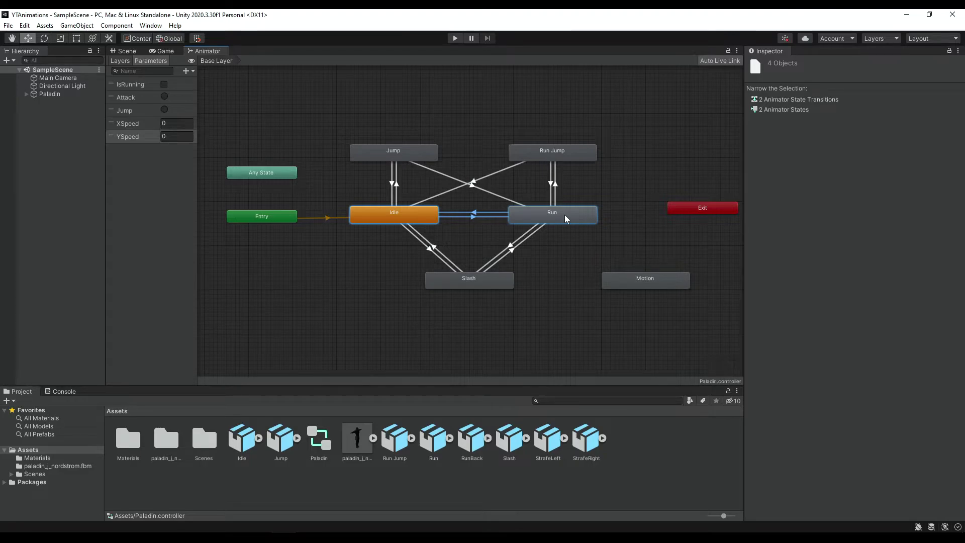
# Delete the selected Idle and Run states along with their transitions
pyautogui.press('Delete')
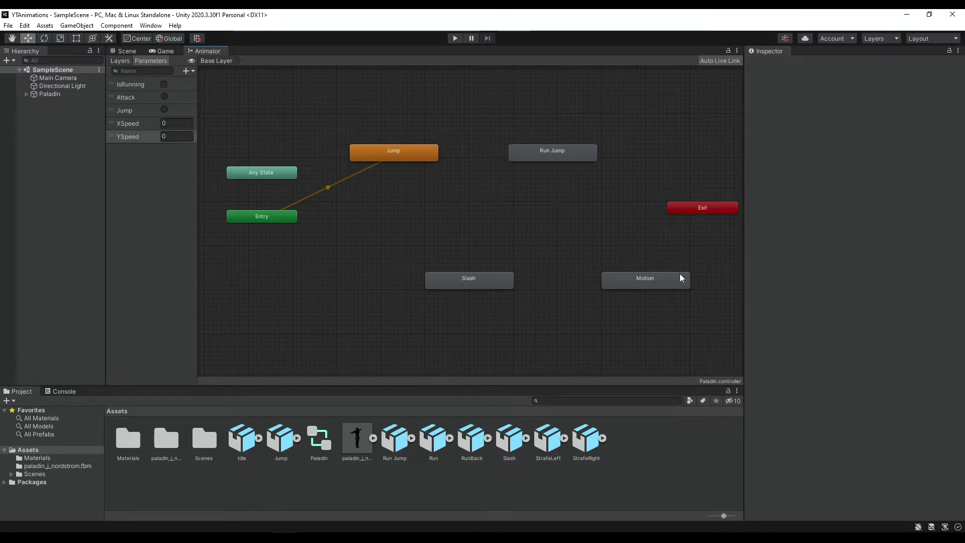
# Move Motion to the centre above Slash and set it as Layer Default State
pyautogui.moveTo(682, 278); pyautogui.dragTo(499, 215)
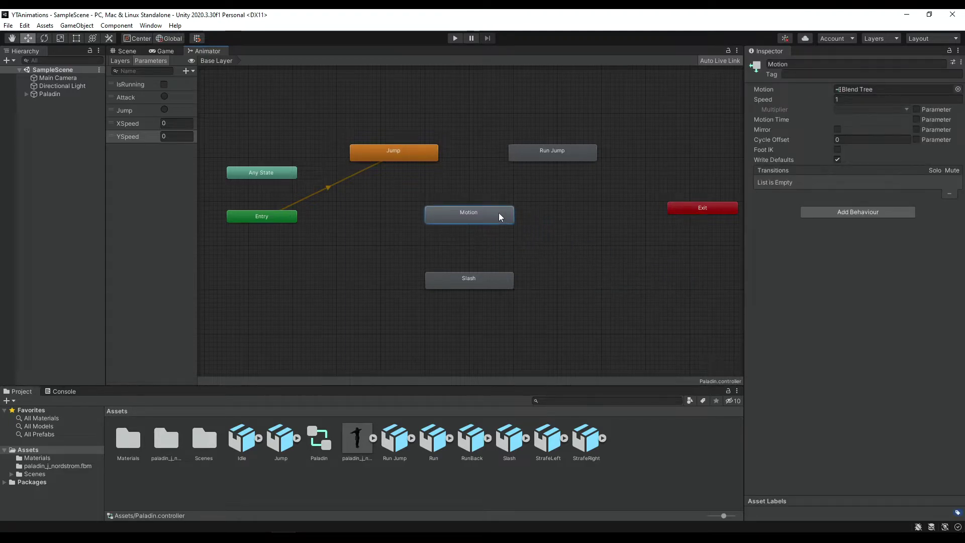
pyautogui.rightClick(469, 213)
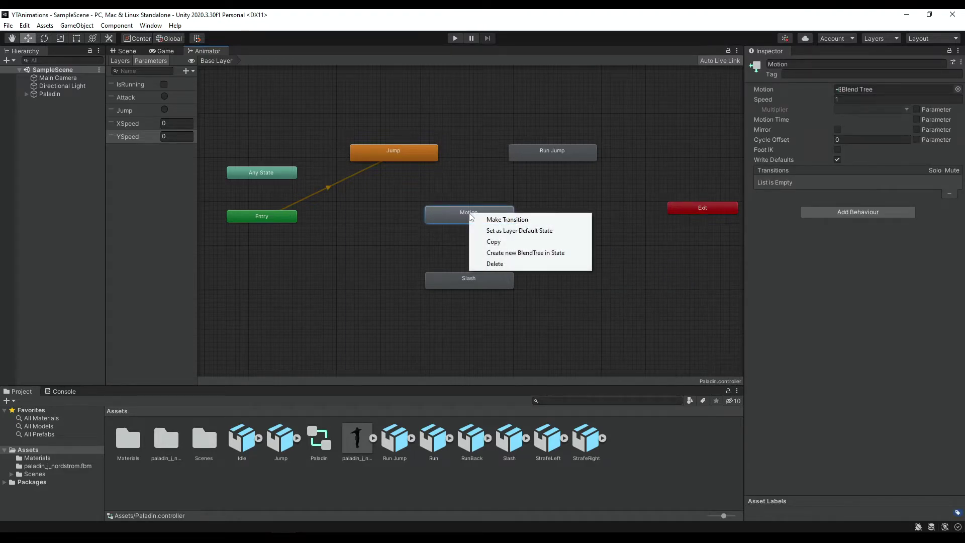
pyautogui.click(569, 230)
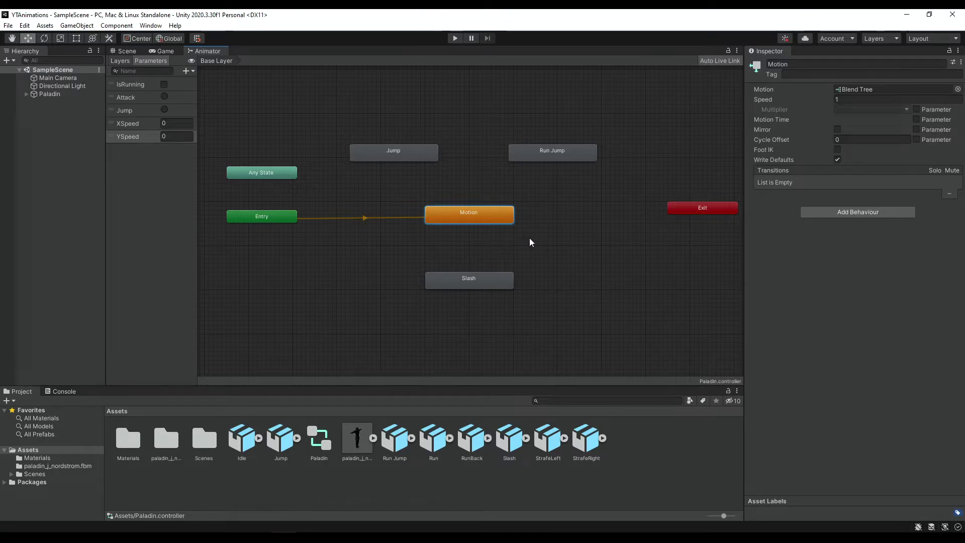
pyautogui.scroll(1, 544, 247)
pyautogui.scroll(1, 559, 265)
pyautogui.scroll(1, 562, 271)
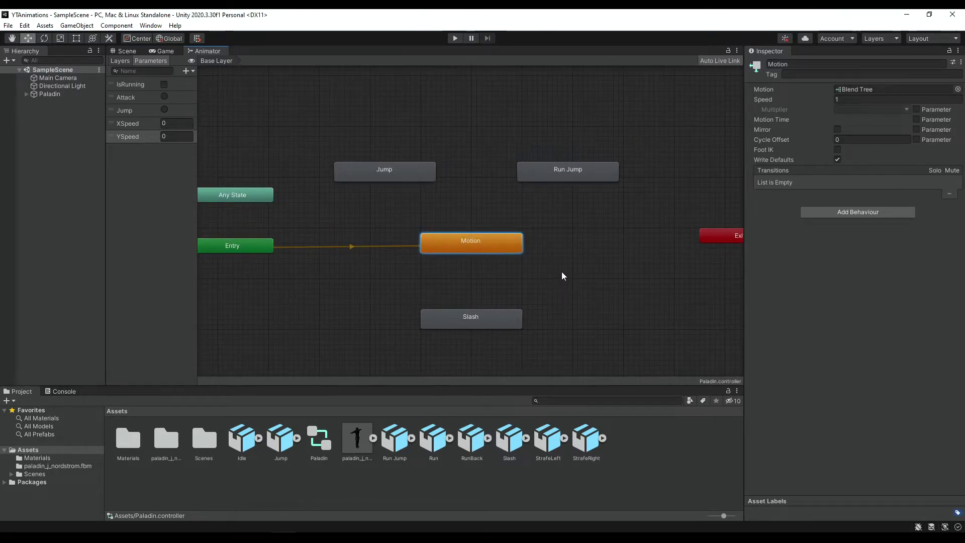
pyautogui.moveTo(563, 272); pyautogui.dragTo(585, 260, button='middle')
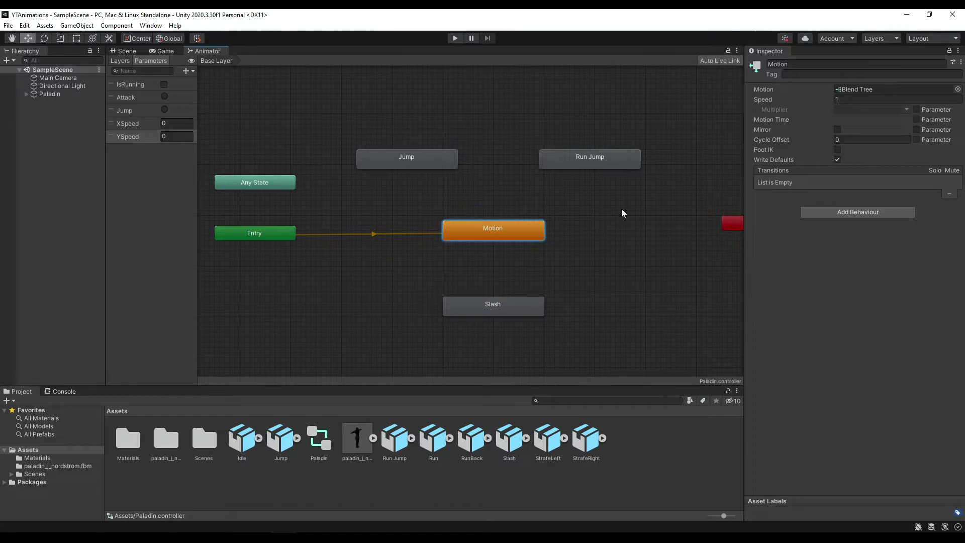
pyautogui.click(602, 160)
pyautogui.click(409, 156)
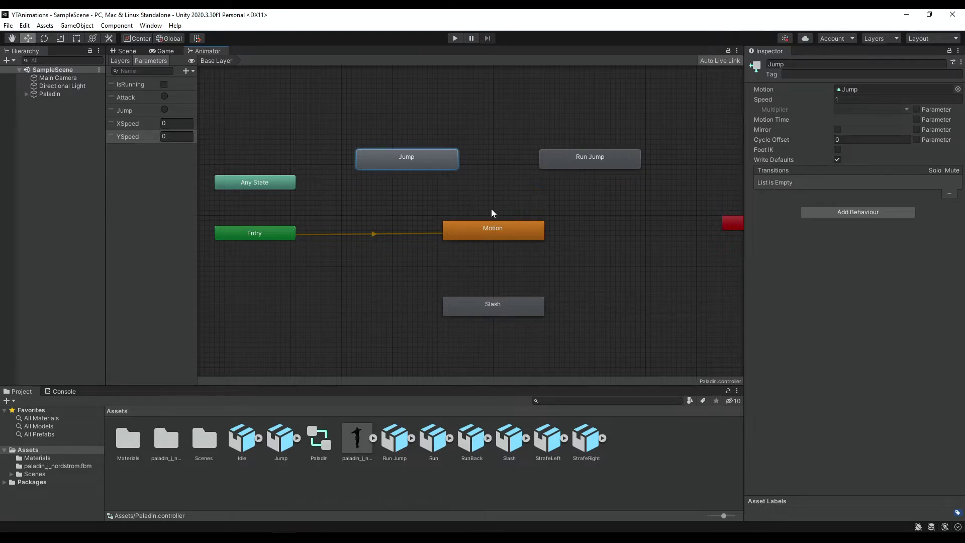
pyautogui.click(523, 225)
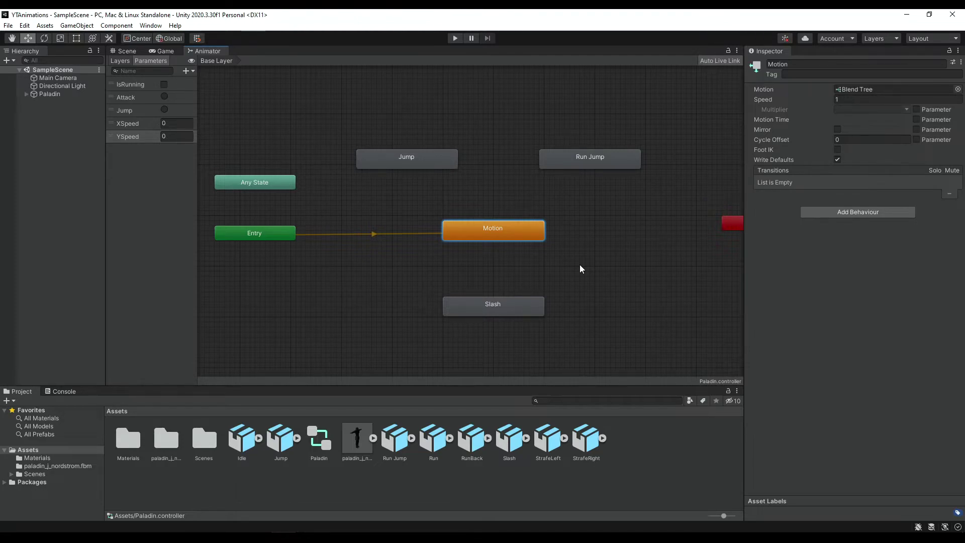
pyautogui.click(424, 164)
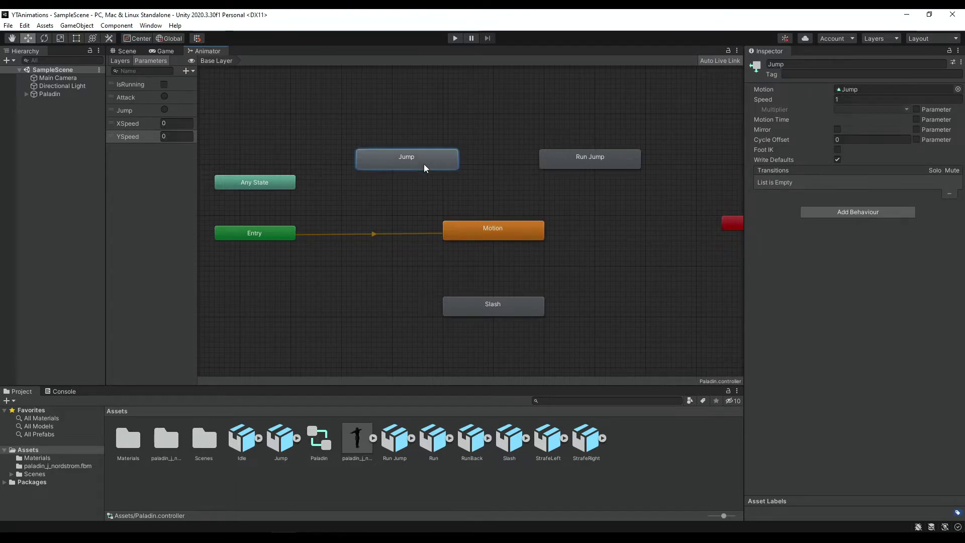
pyautogui.click(604, 155)
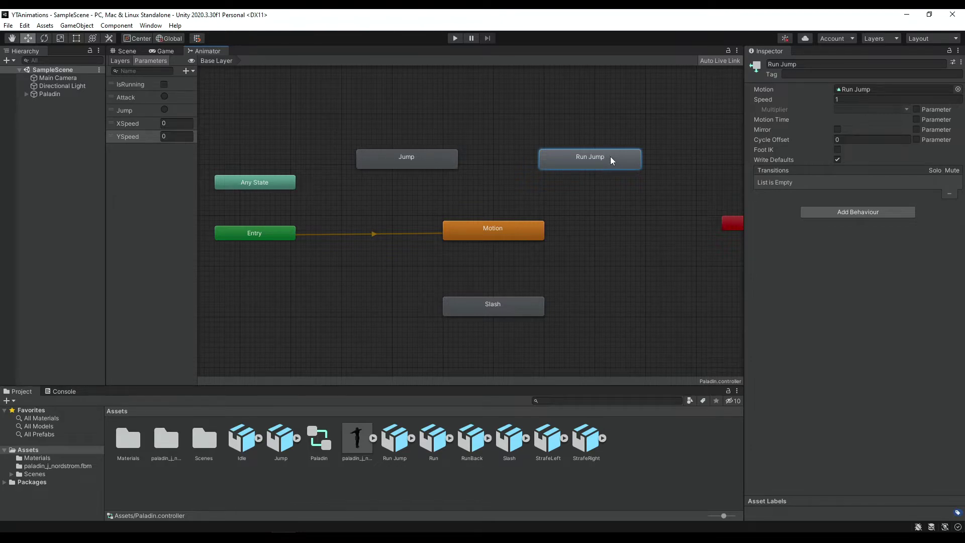
# Delete the Jump and Run Jump states and place a new sub-state machine above Motion
pyautogui.moveTo(401, 121)
pyautogui.mouseDown()
pyautogui.moveTo(656, 205)
pyautogui.moveTo(629, 176)
pyautogui.mouseUp()
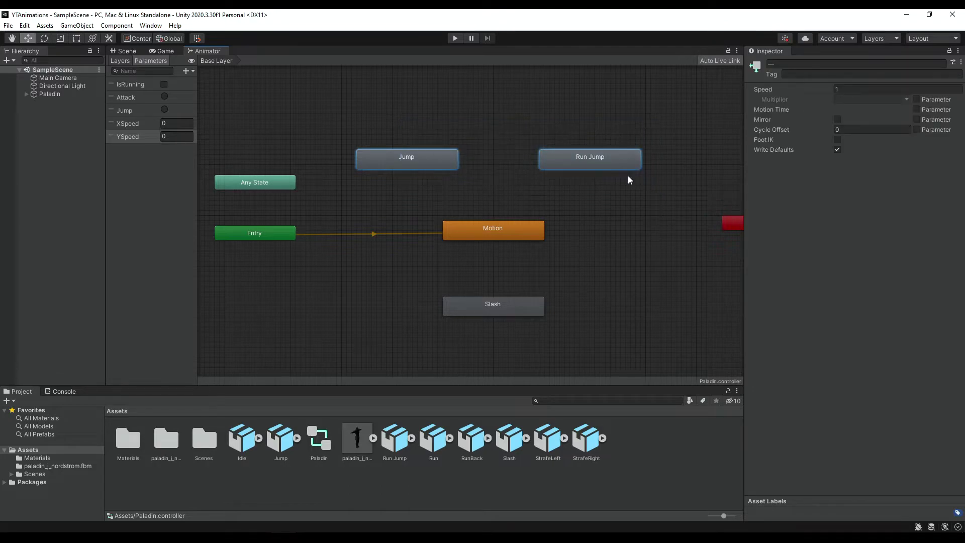
pyautogui.press('Delete')
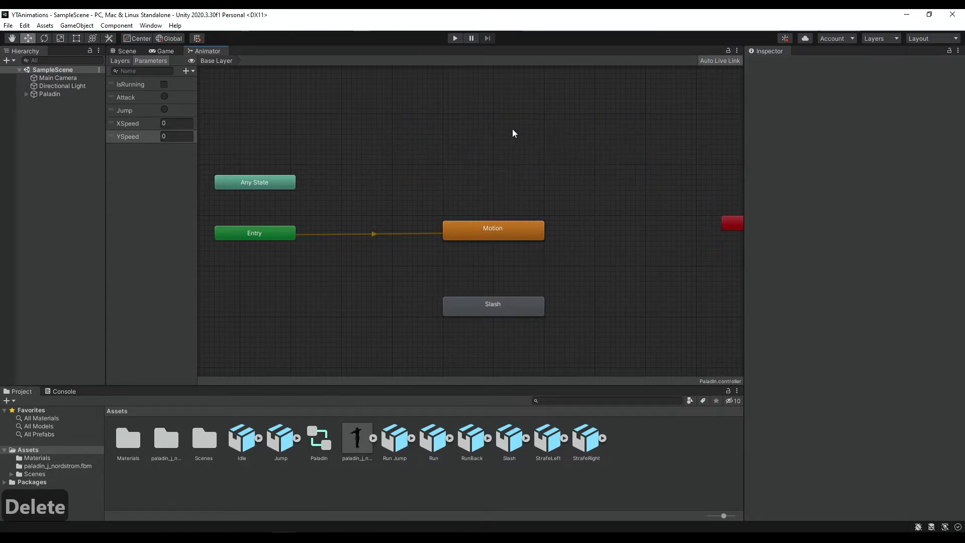
pyautogui.rightClick(443, 134)
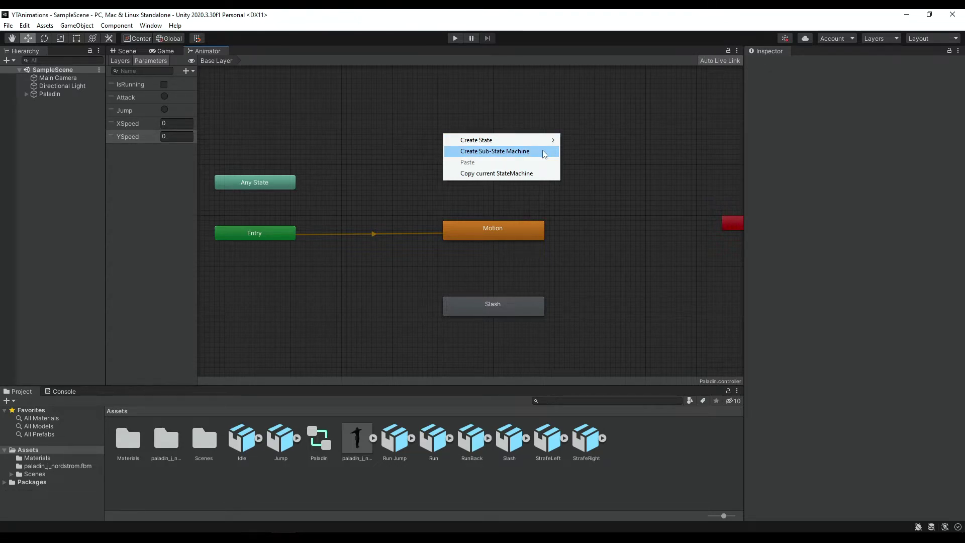
pyautogui.click(595, 147)
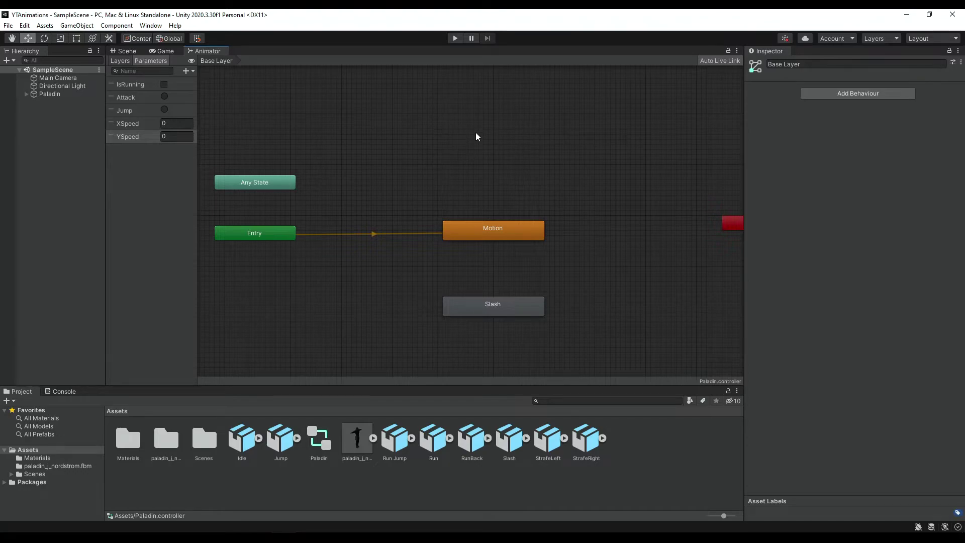
pyautogui.rightClick(476, 132)
pyautogui.click(502, 150)
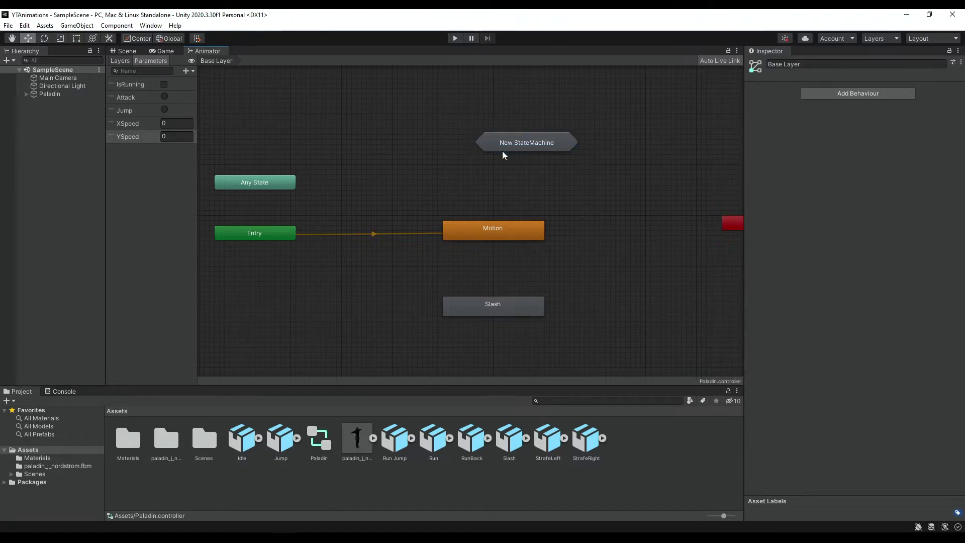
pyautogui.moveTo(502, 152); pyautogui.dragTo(470, 185)
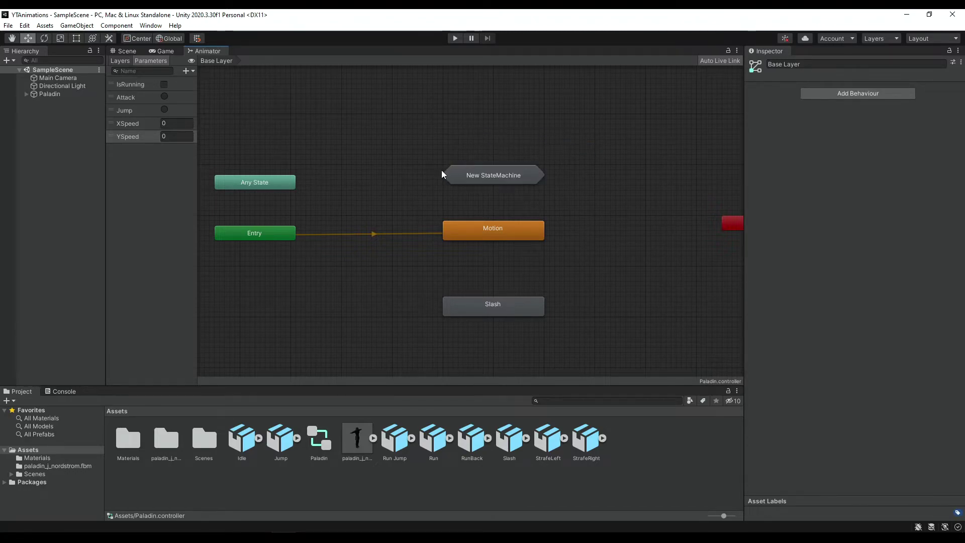
# Rename New StateMachine to Jump and enter its inner graph
pyautogui.click(511, 178)
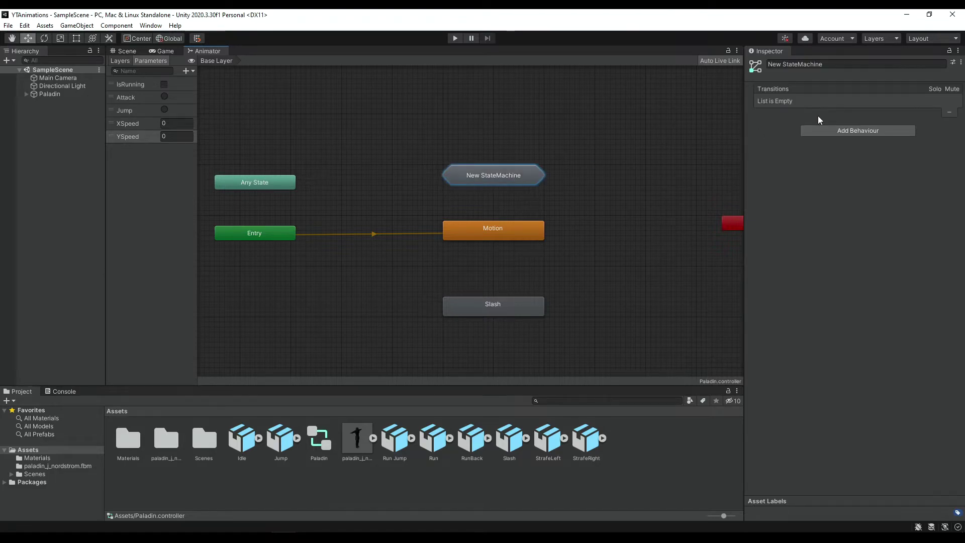
pyautogui.click(835, 64)
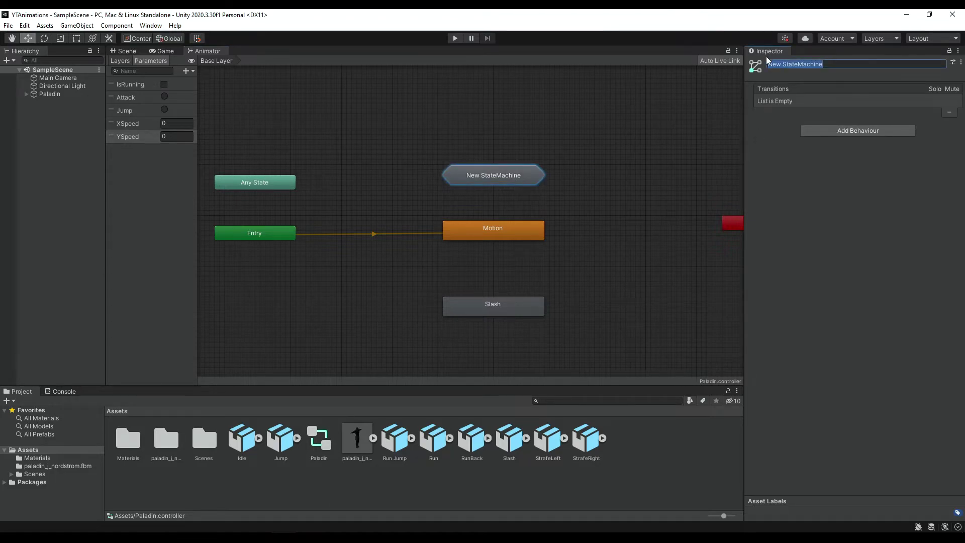
pyautogui.write('Jump')
pyautogui.press('Return')
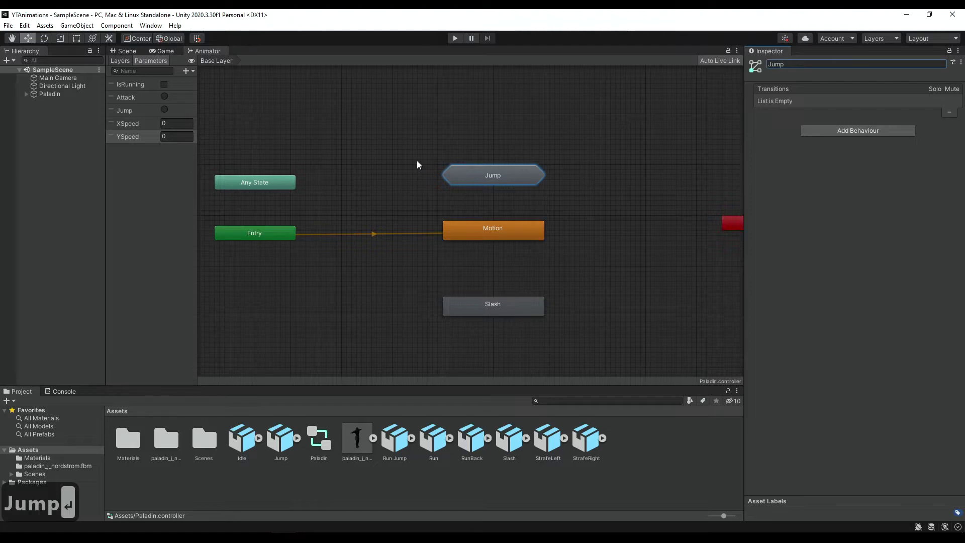
pyautogui.doubleClick(499, 179)
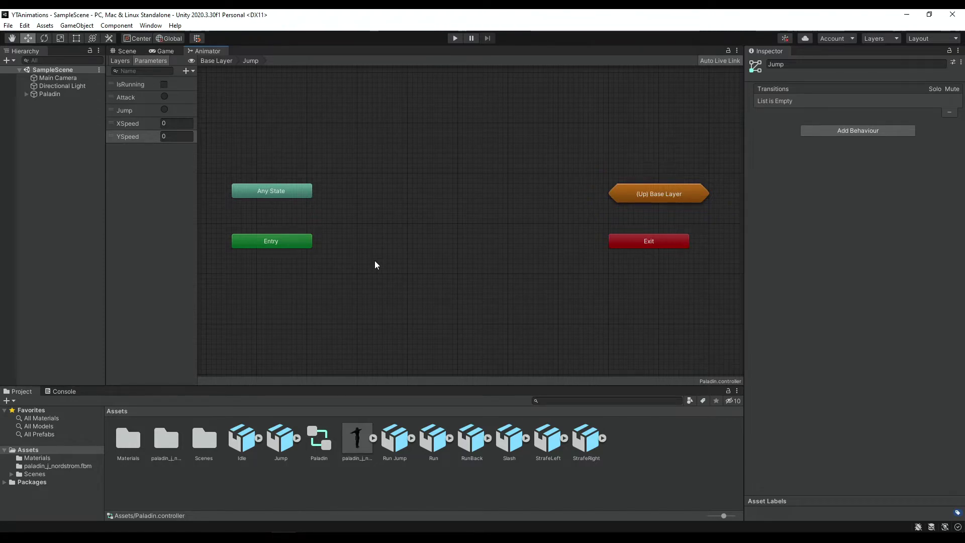
# Add the Jump and Run Jump animations as states, with Jump above Run Jump
pyautogui.moveTo(281, 436)
pyautogui.mouseDown()
pyautogui.moveTo(405, 282)
pyautogui.moveTo(447, 190)
pyautogui.mouseUp()
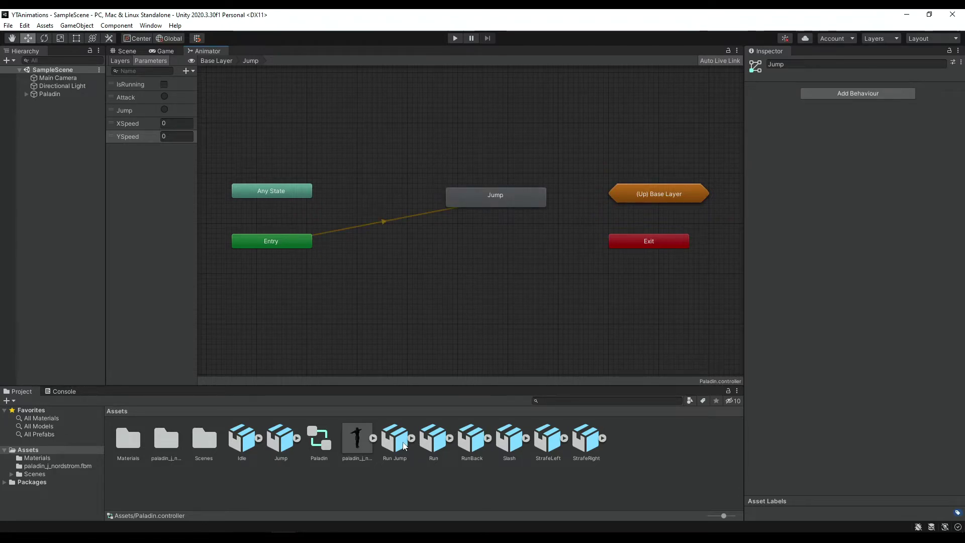
pyautogui.moveTo(395, 437); pyautogui.dragTo(498, 241)
pyautogui.moveTo(498, 199); pyautogui.dragTo(480, 187)
pyautogui.moveTo(489, 240); pyautogui.dragTo(457, 241)
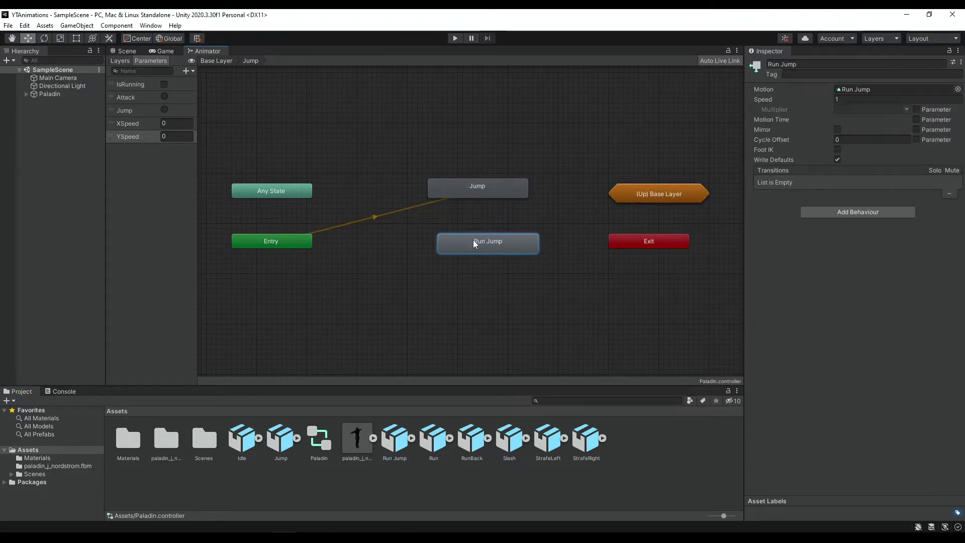
# Check Entry defaults to Jump, align the states, and go back to Base Layer
pyautogui.click(280, 242)
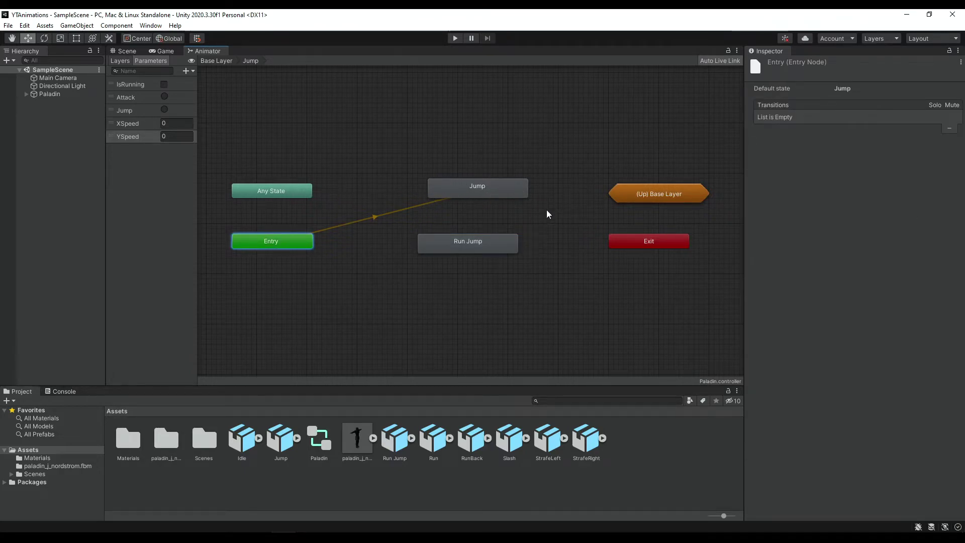
pyautogui.moveTo(512, 191); pyautogui.dragTo(501, 196)
pyautogui.click(473, 166)
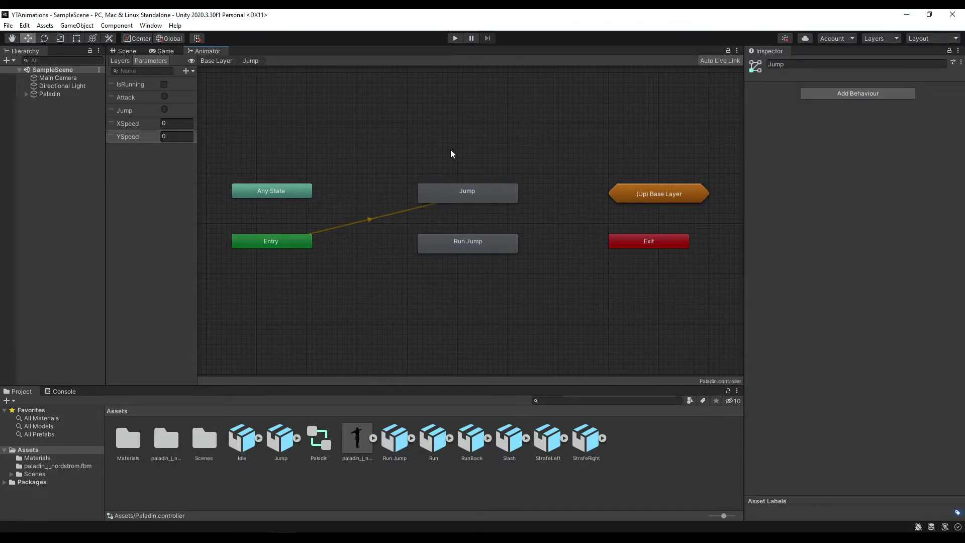
pyautogui.click(222, 62)
# Draw a transition from Motion to the Jump sub-state machine, choosing StateMachine > Jump
pyautogui.click(654, 242)
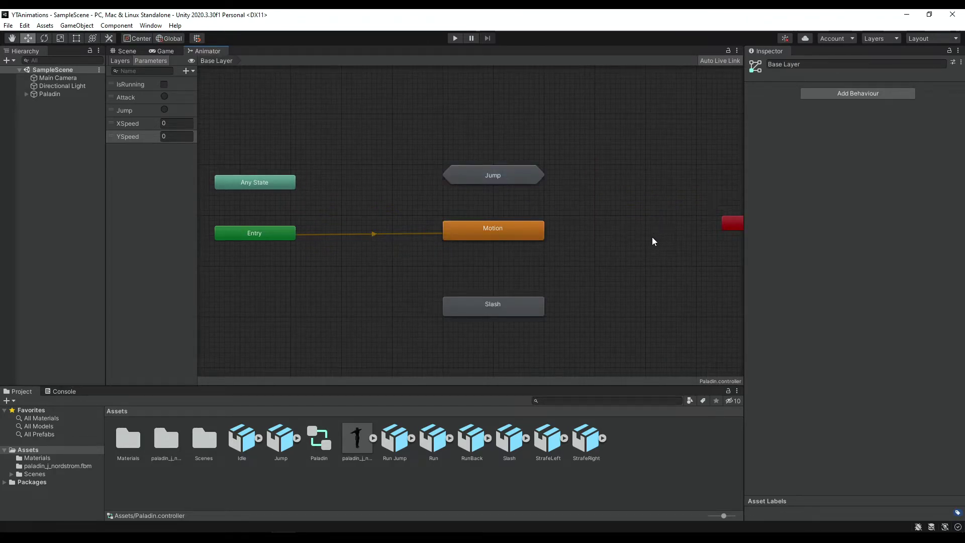
pyautogui.rightClick(509, 227)
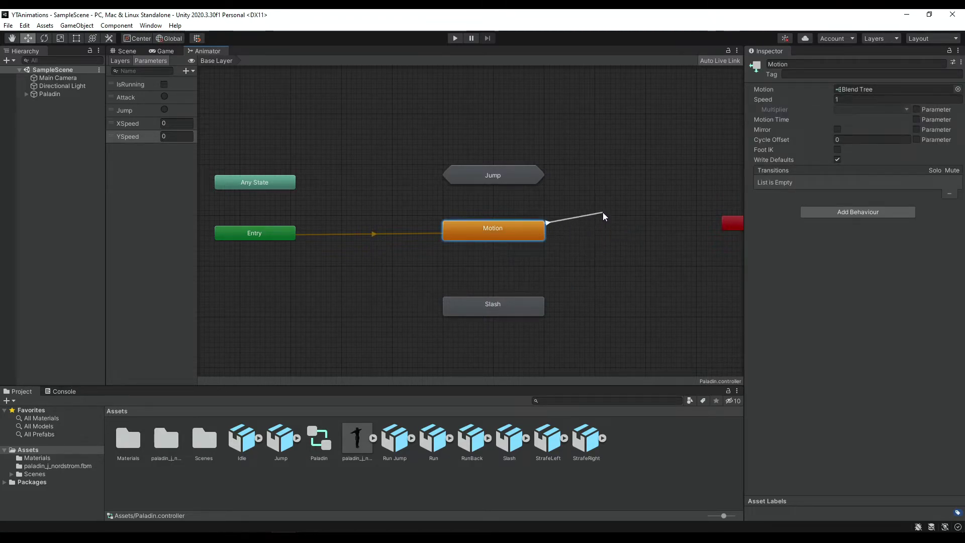
pyautogui.click(509, 177)
pyautogui.rightClick(509, 178)
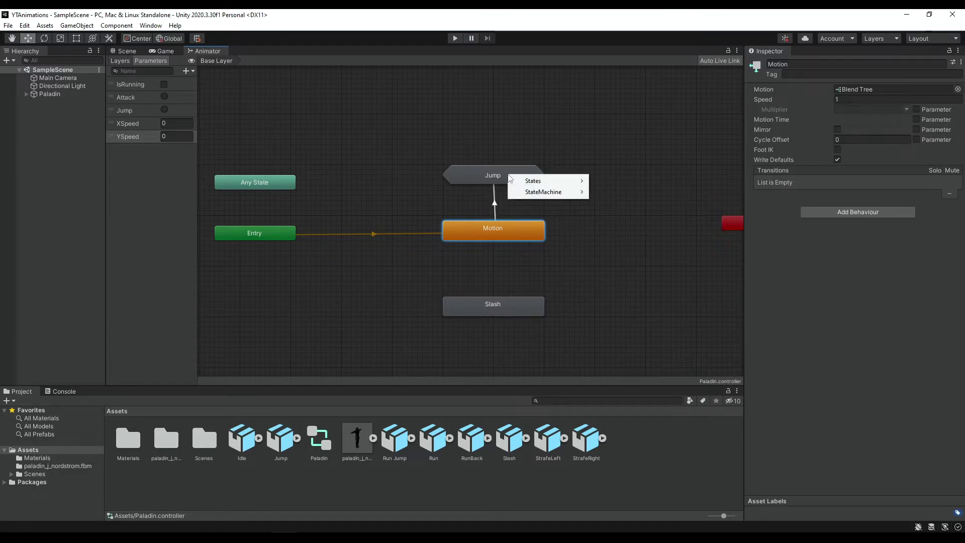
pyautogui.moveTo(552, 182)
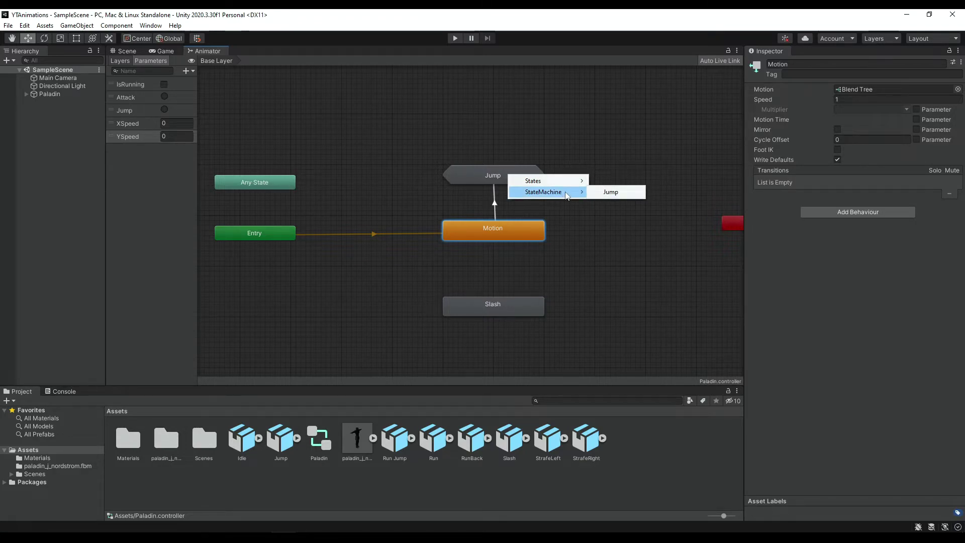
pyautogui.click(446, 168)
# Enter the Jump sub-state machine and confirm Entry defaults to the Jump state
pyautogui.doubleClick(451, 168)
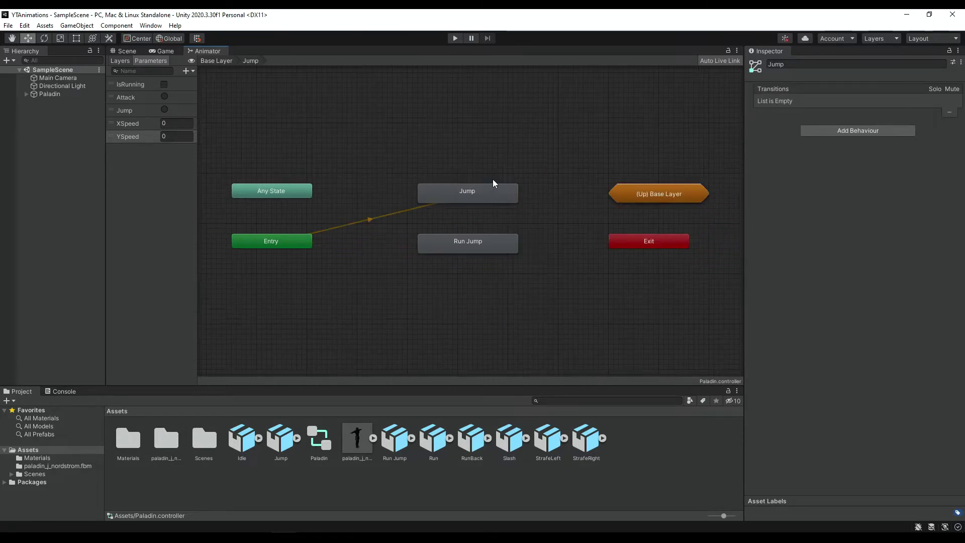
pyautogui.click(268, 245)
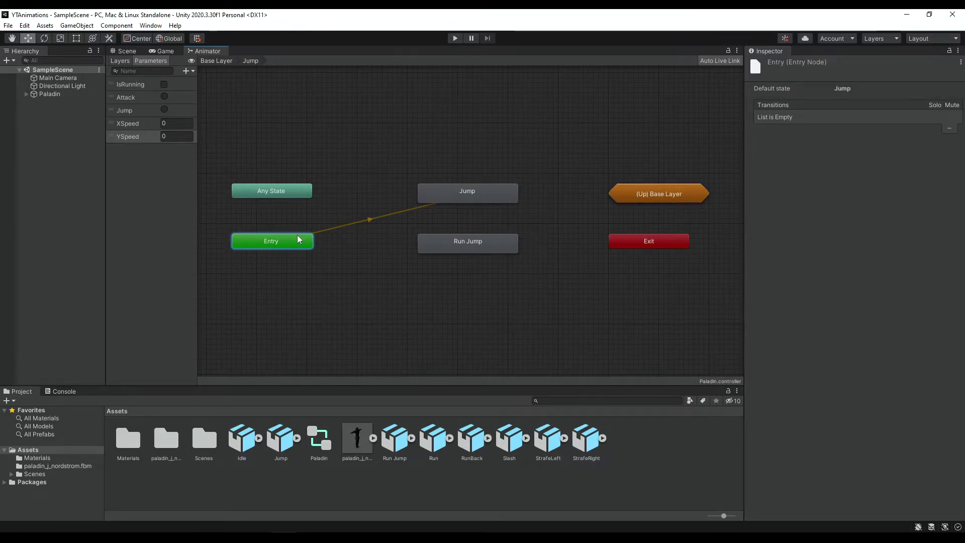
pyautogui.click(445, 189)
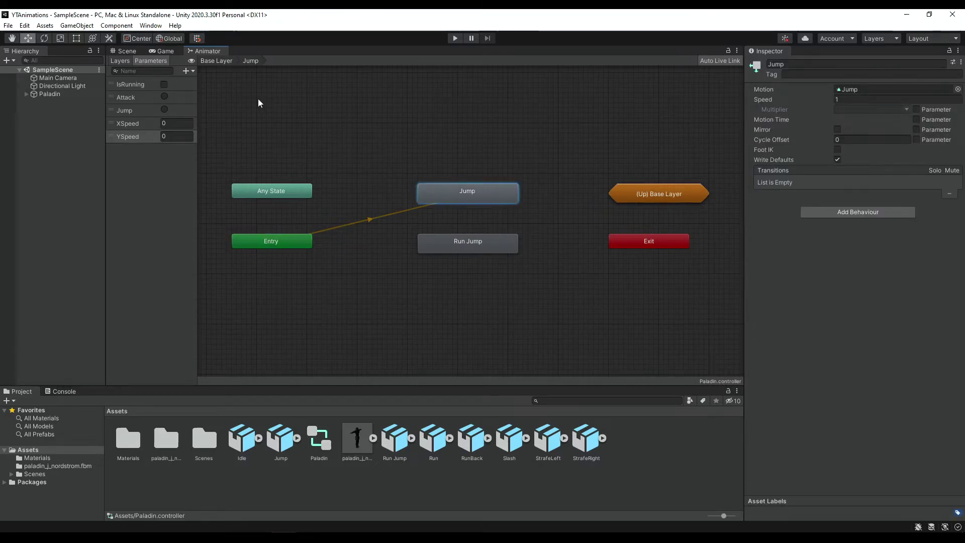
# From Base Layer, connect a Motion transition to the Jump state inside the Jump sub-state machine
pyautogui.click(225, 60)
pyautogui.rightClick(521, 234)
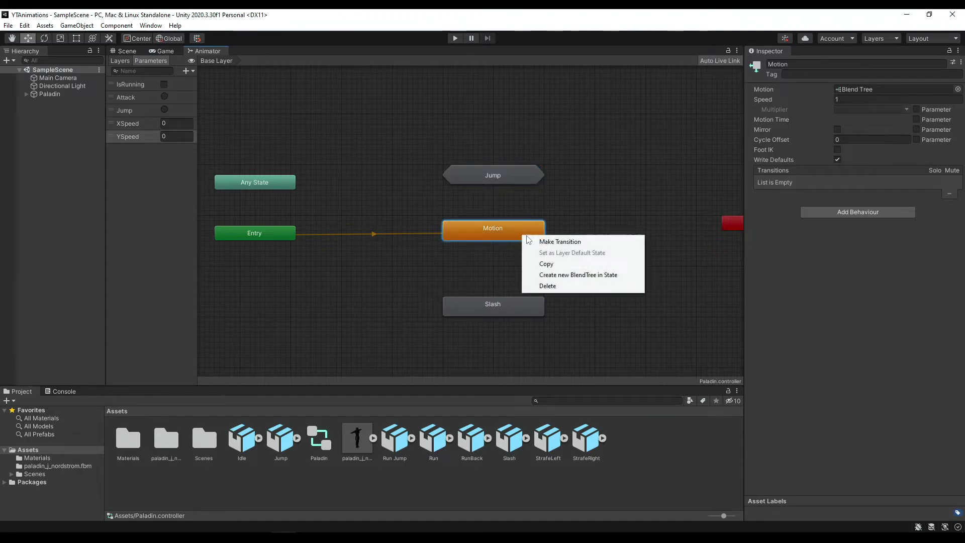
pyautogui.click(545, 242)
pyautogui.click(527, 170)
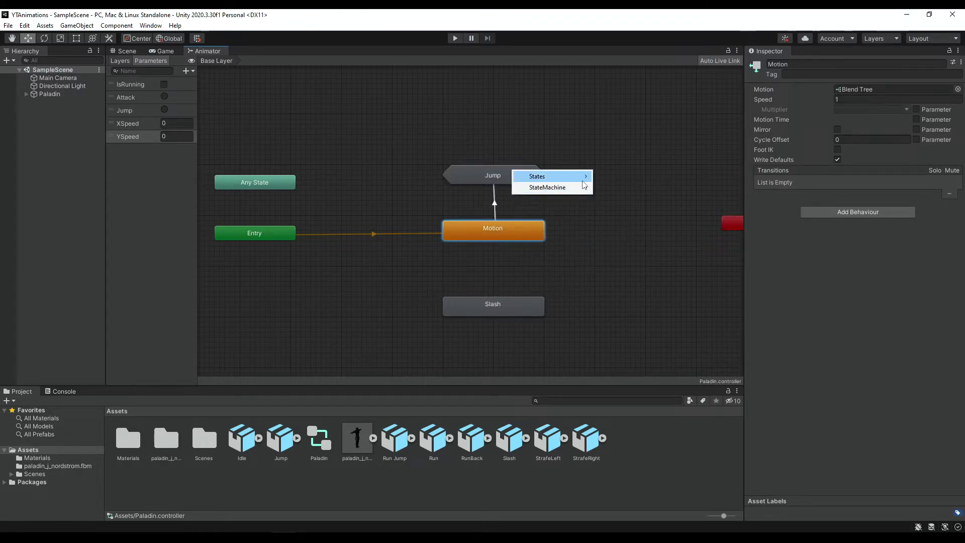
pyautogui.moveTo(574, 177)
pyautogui.click(618, 178)
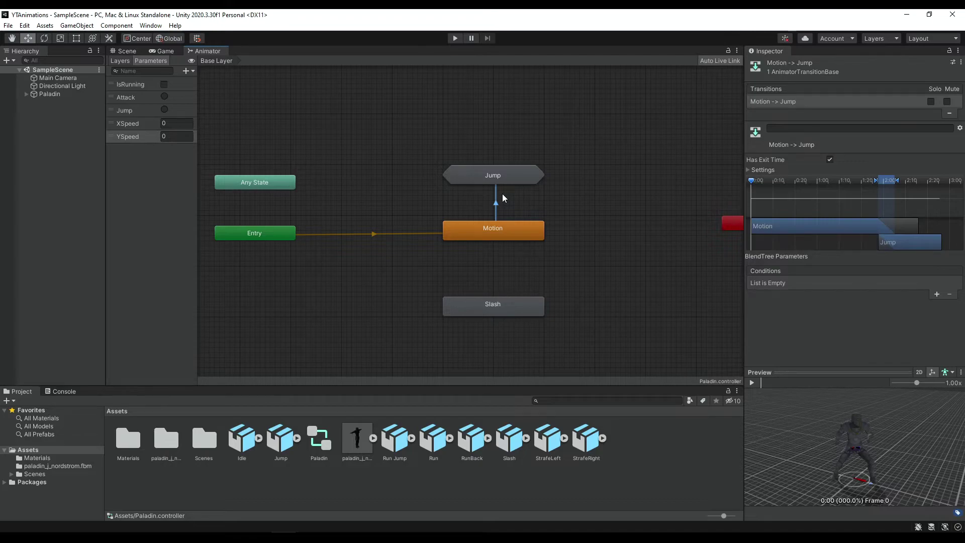
# Turn off Has Exit Time and add a Jump condition to the Motion -> Jump transition
pyautogui.click(830, 159)
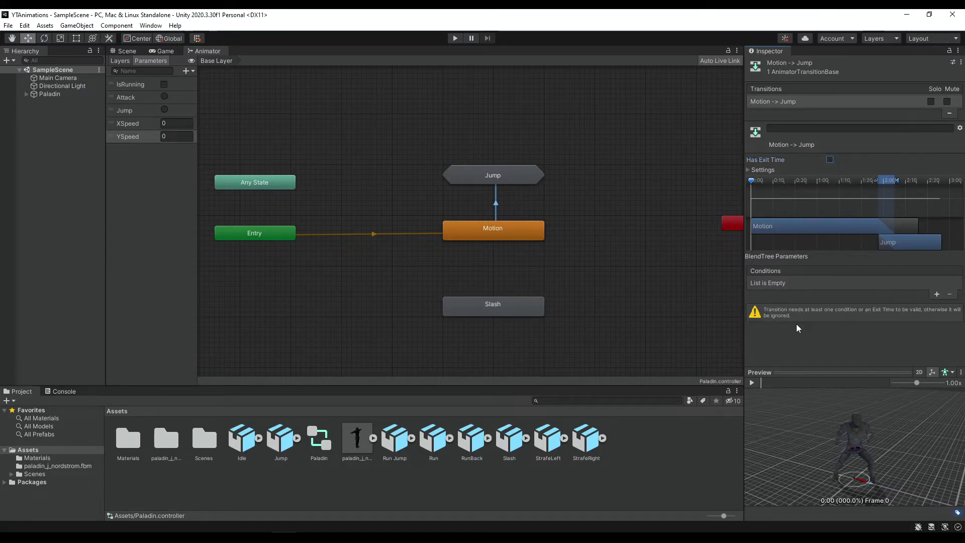
pyautogui.click(937, 294)
pyautogui.click(802, 283)
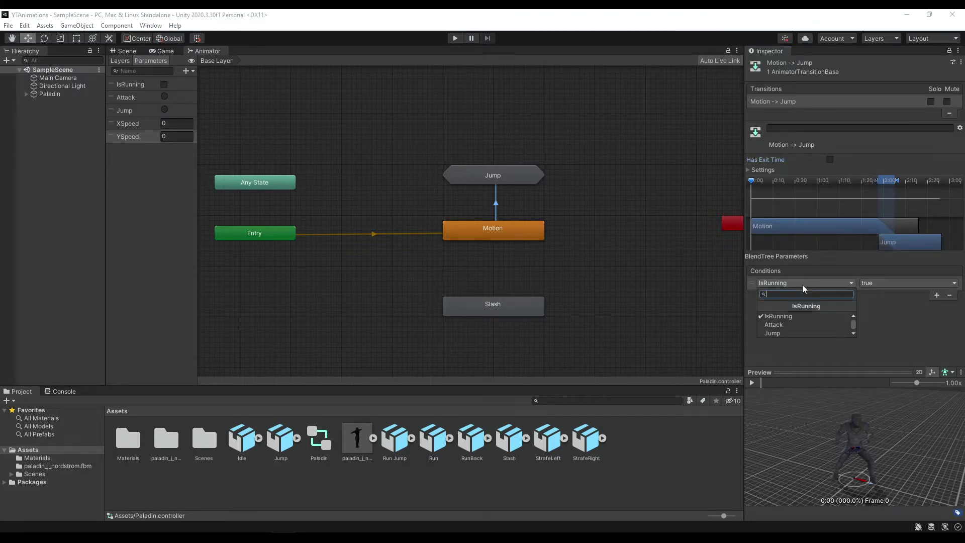
pyautogui.click(786, 317)
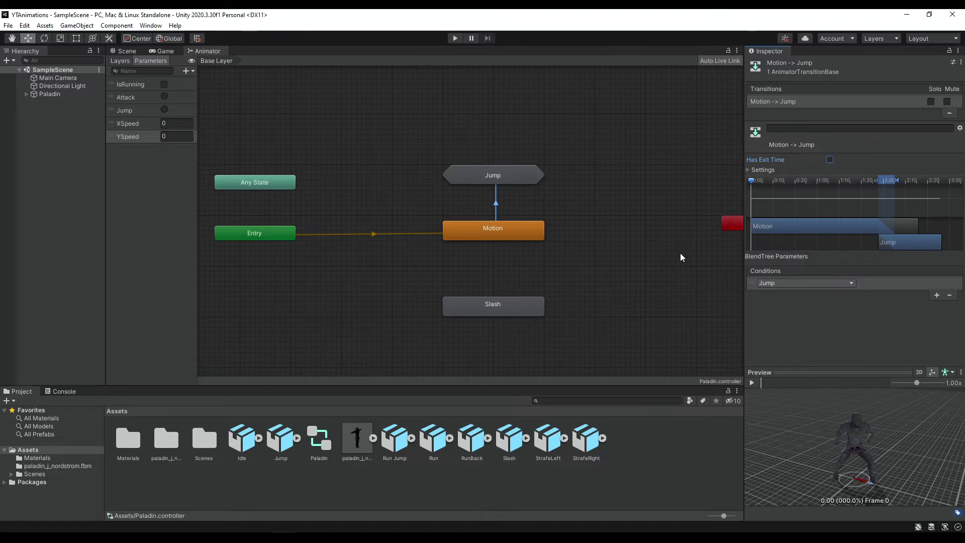
# Add a second condition requiring IsRunning to be false
pyautogui.click(128, 89)
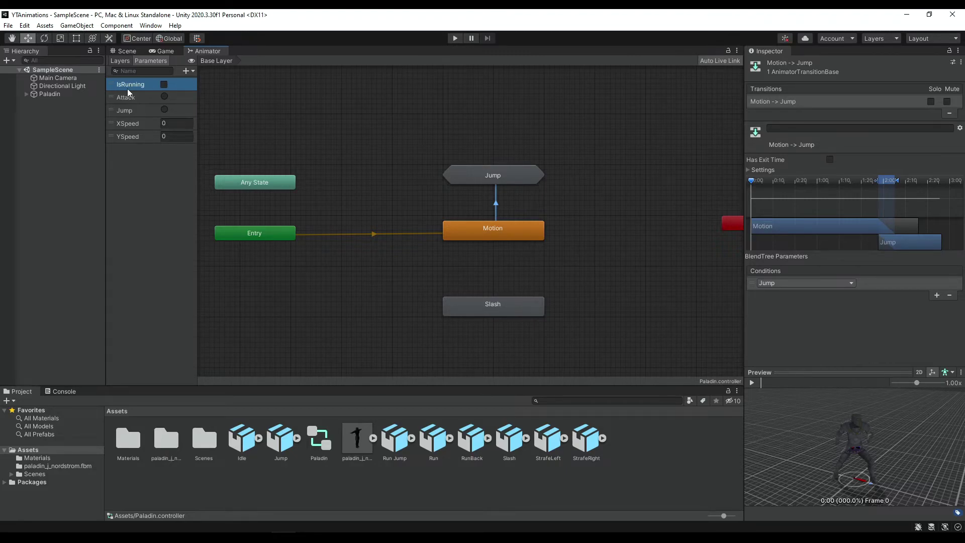
pyautogui.click(937, 295)
pyautogui.click(870, 295)
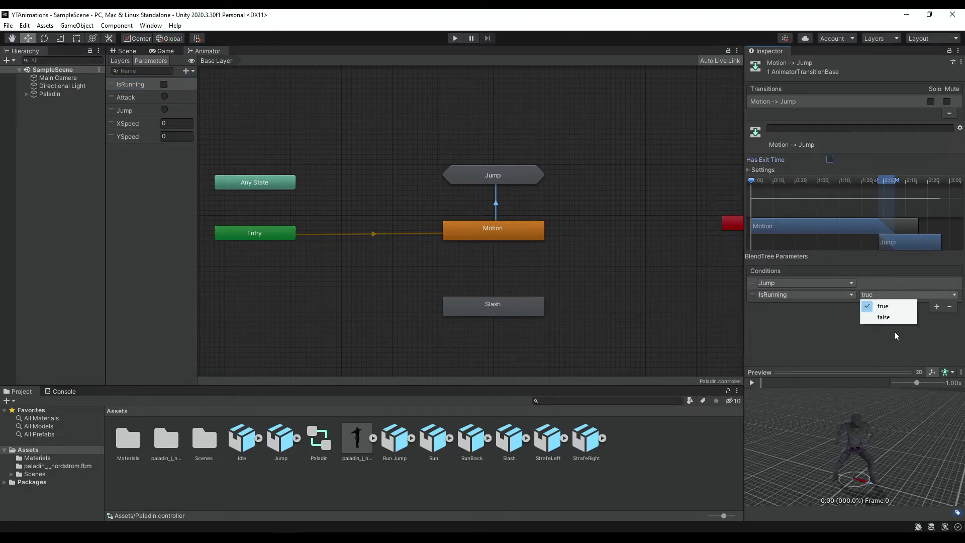
pyautogui.click(889, 317)
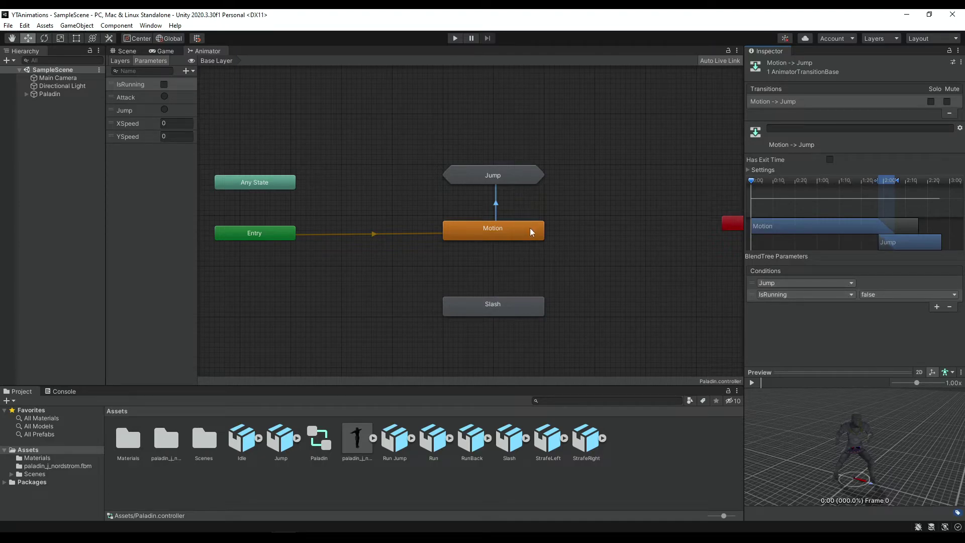
pyautogui.click(510, 232)
# Create a Motion -> Run Jump transition into the Jump sub-state machine and select it
pyautogui.rightClick(509, 228)
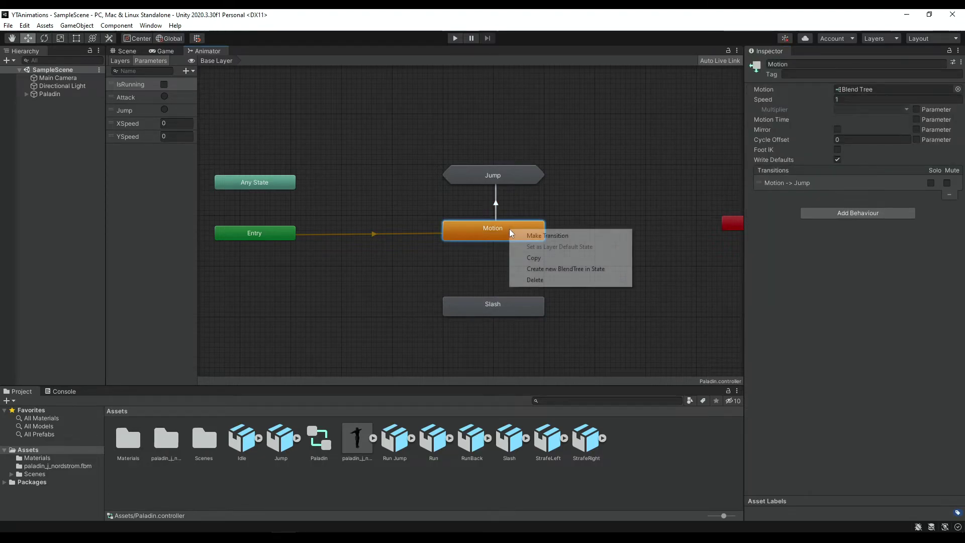
pyautogui.click(553, 236)
pyautogui.click(532, 183)
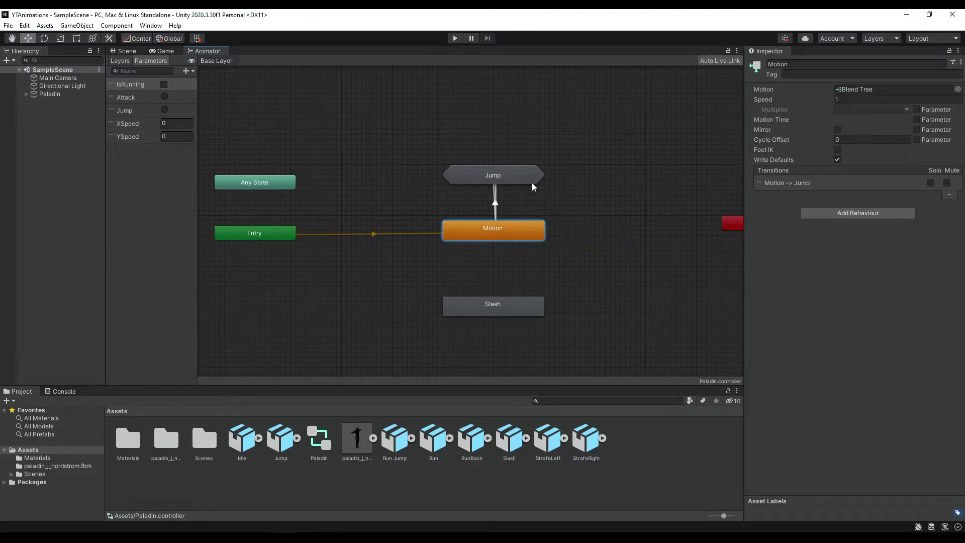
pyautogui.click(507, 172)
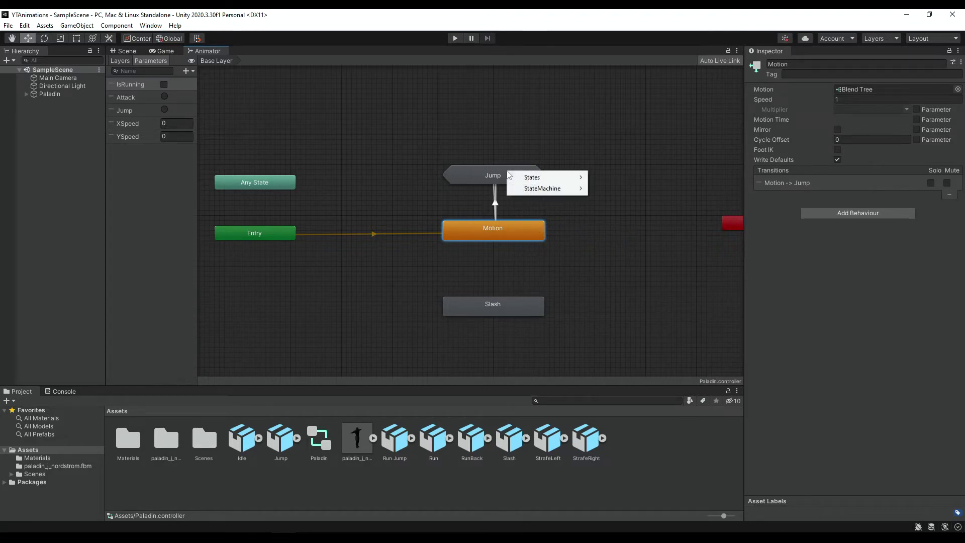
pyautogui.moveTo(548, 178)
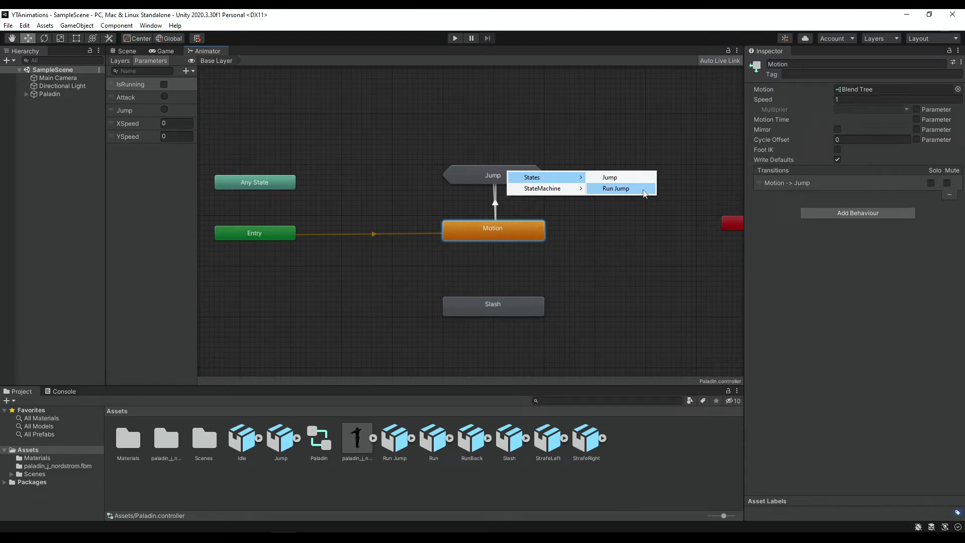
pyautogui.click(644, 193)
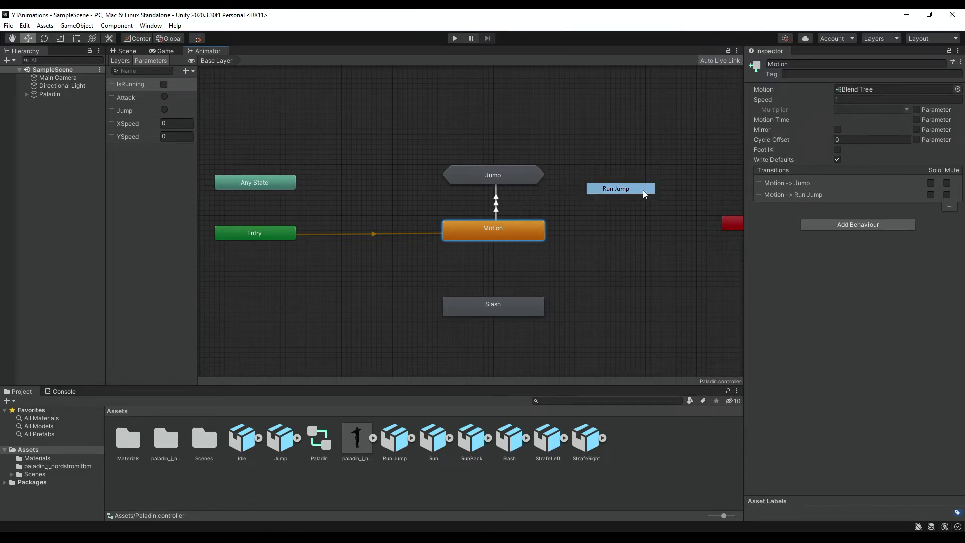
pyautogui.click(497, 206)
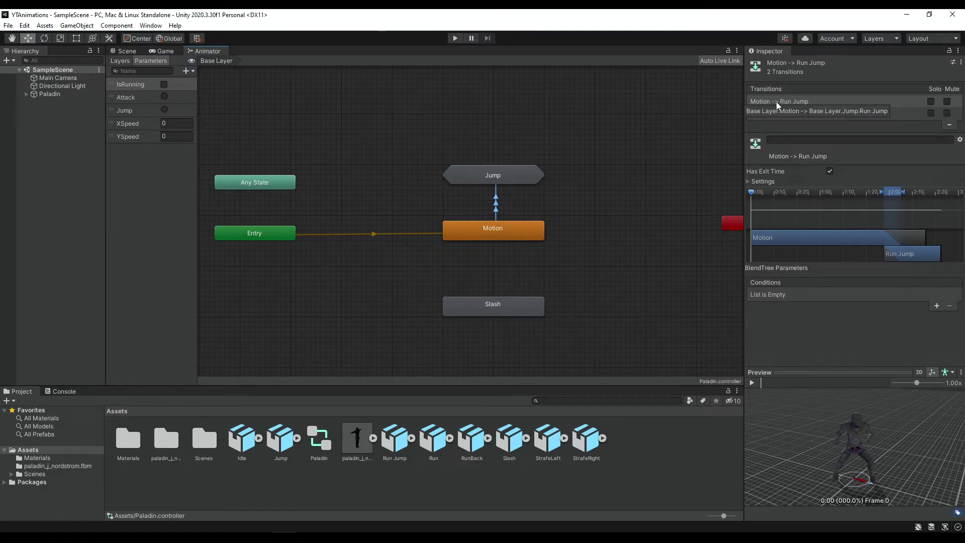
# Select the Motion→Run Jump transition and turn off its Has Exit Time
pyautogui.click(785, 114)
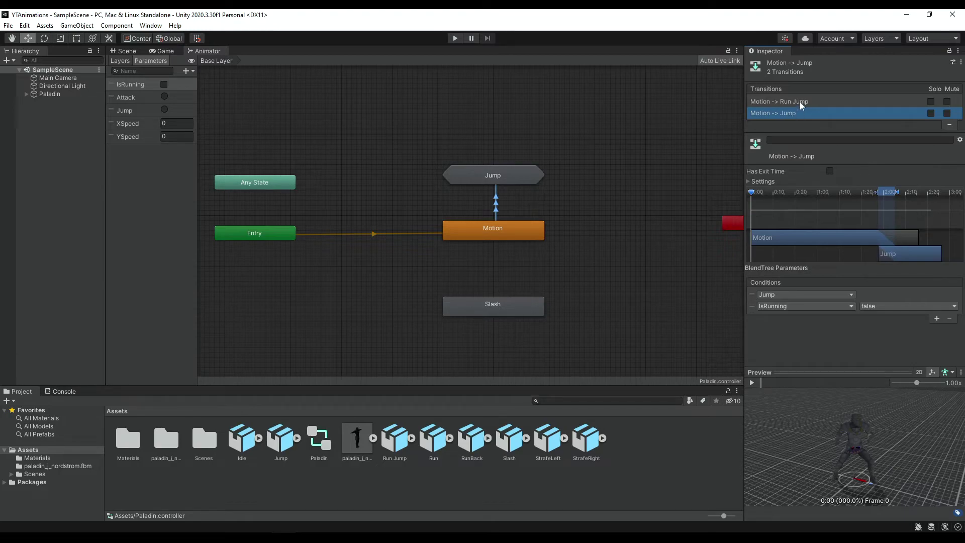
pyautogui.click(800, 102)
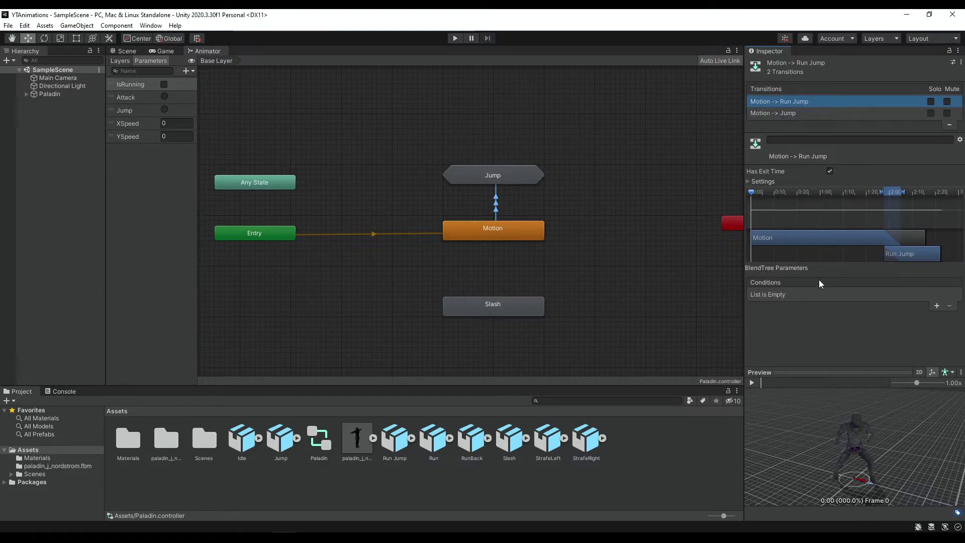
pyautogui.click(830, 170)
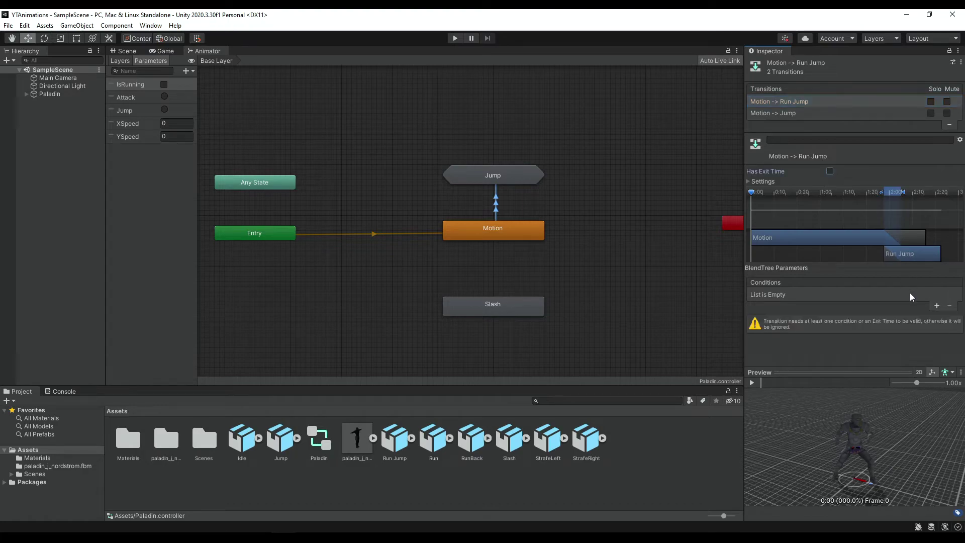
# Add Jump and IsRunning true conditions to it, then enter the Jump sub-state machine
pyautogui.click(937, 306)
pyautogui.click(779, 295)
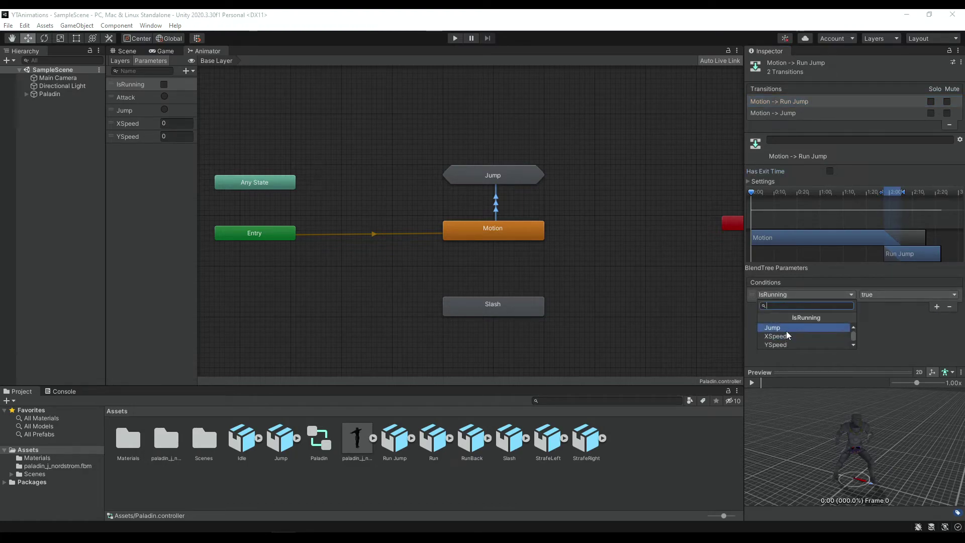
pyautogui.click(787, 328)
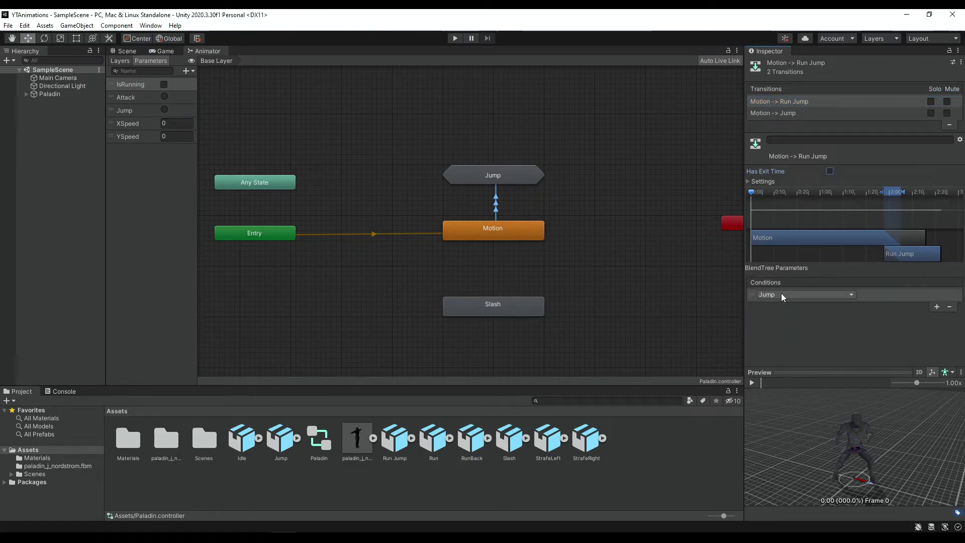
pyautogui.click(935, 305)
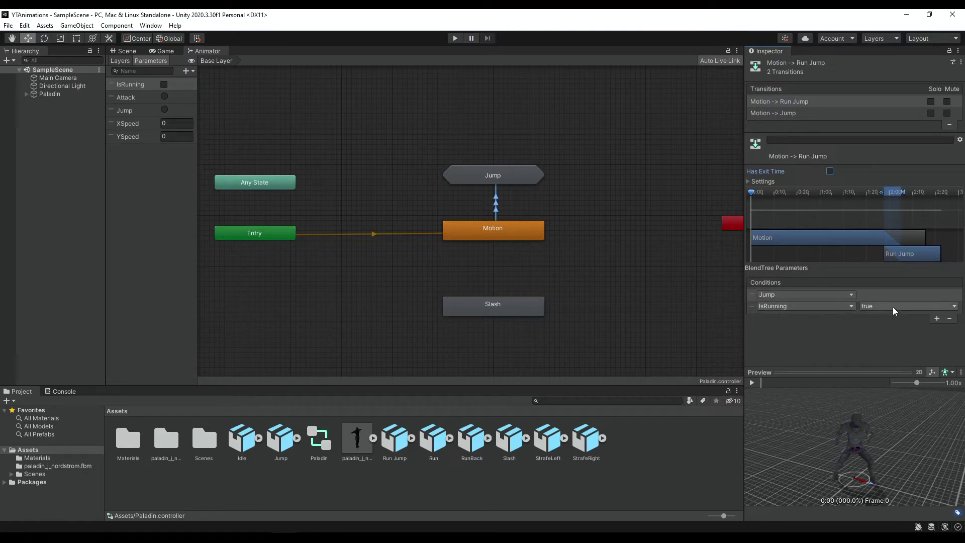
pyautogui.click(526, 176)
pyautogui.doubleClick(526, 176)
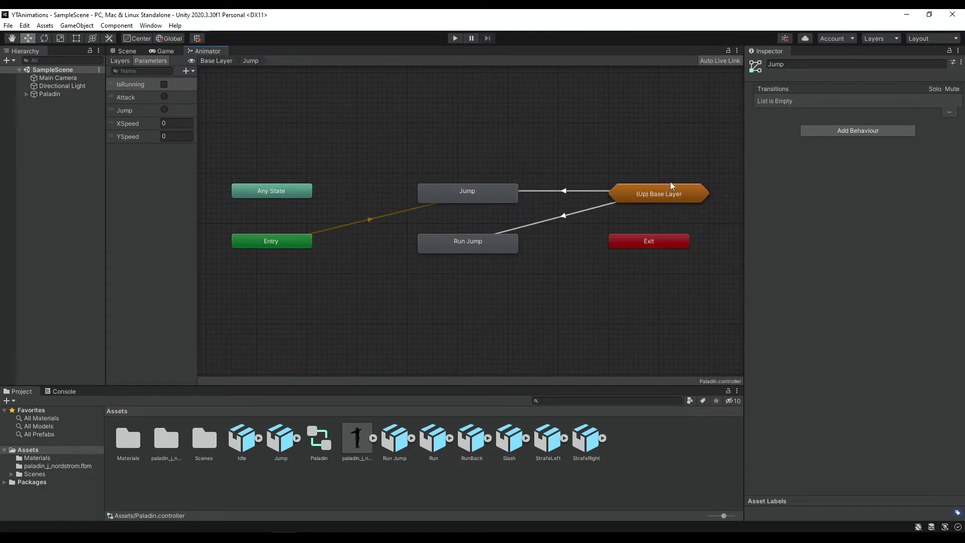
# Inspect the (Up) Base Layer node and the Jump and Run Jump states
pyautogui.click(644, 196)
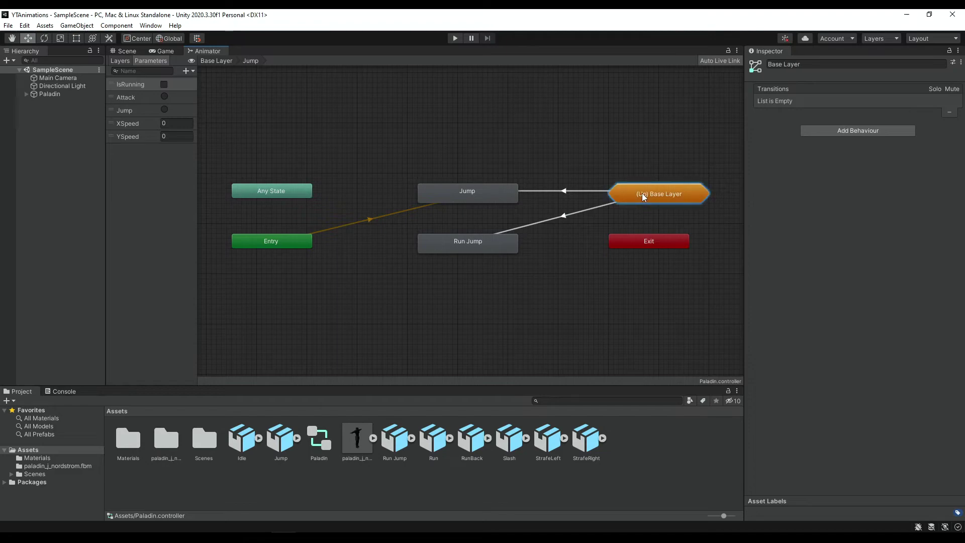
pyautogui.click(665, 198)
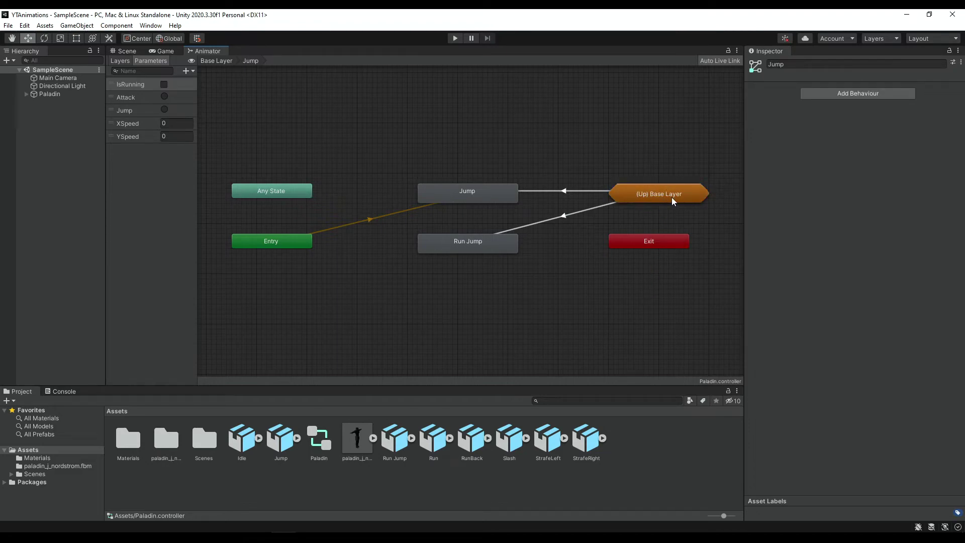
pyautogui.click(644, 193)
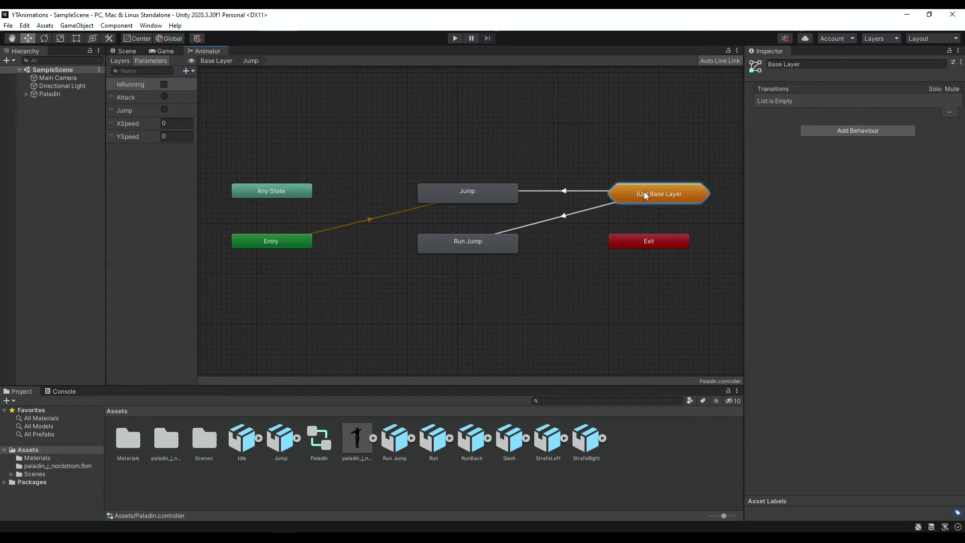
pyautogui.click(487, 194)
pyautogui.click(484, 235)
pyautogui.click(623, 298)
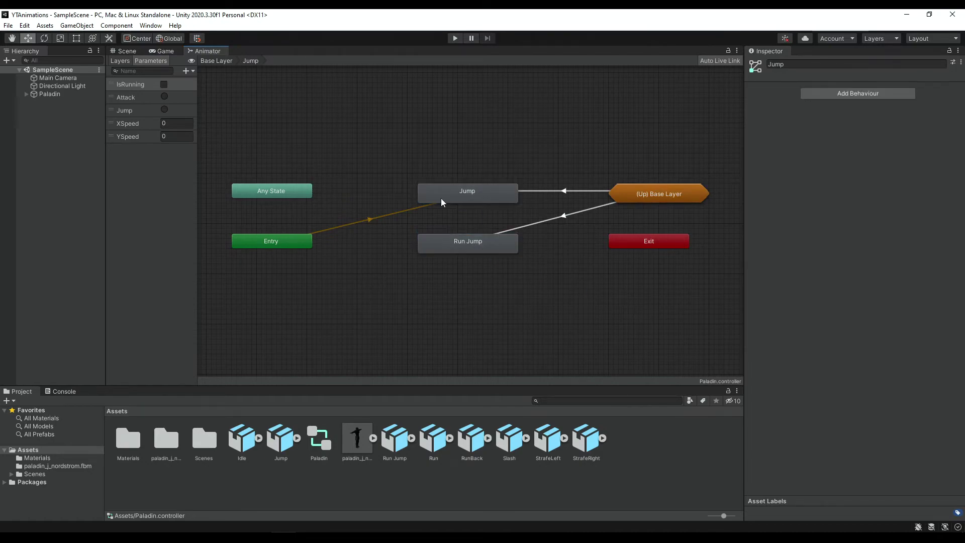
# Make a transition from Jump to the base layer's Motion state
pyautogui.rightClick(477, 189)
pyautogui.click(514, 196)
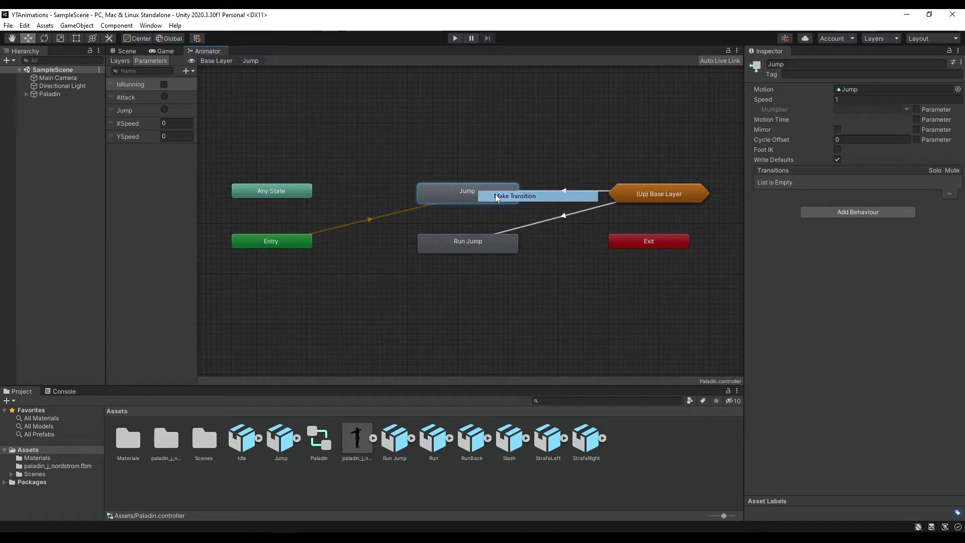
pyautogui.click(638, 195)
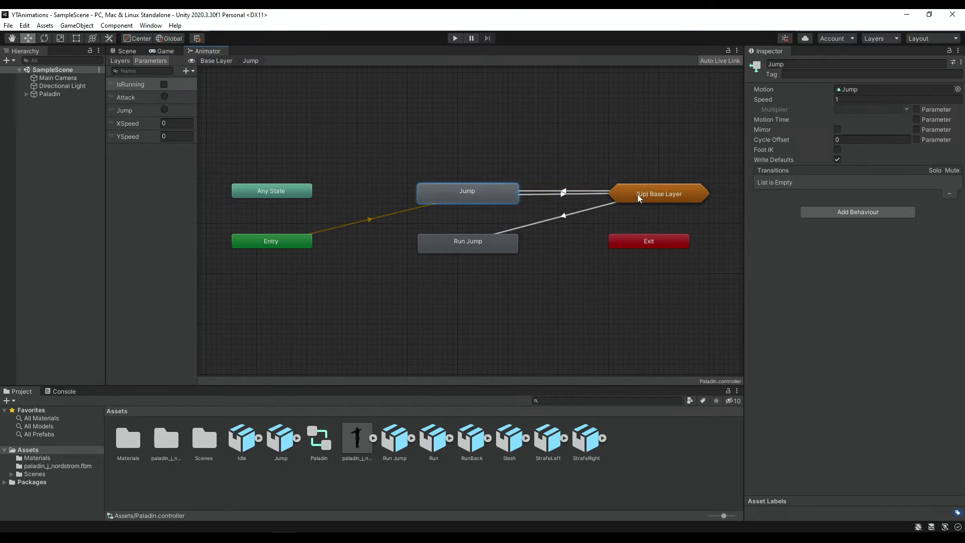
pyautogui.click(657, 199)
pyautogui.moveTo(714, 204)
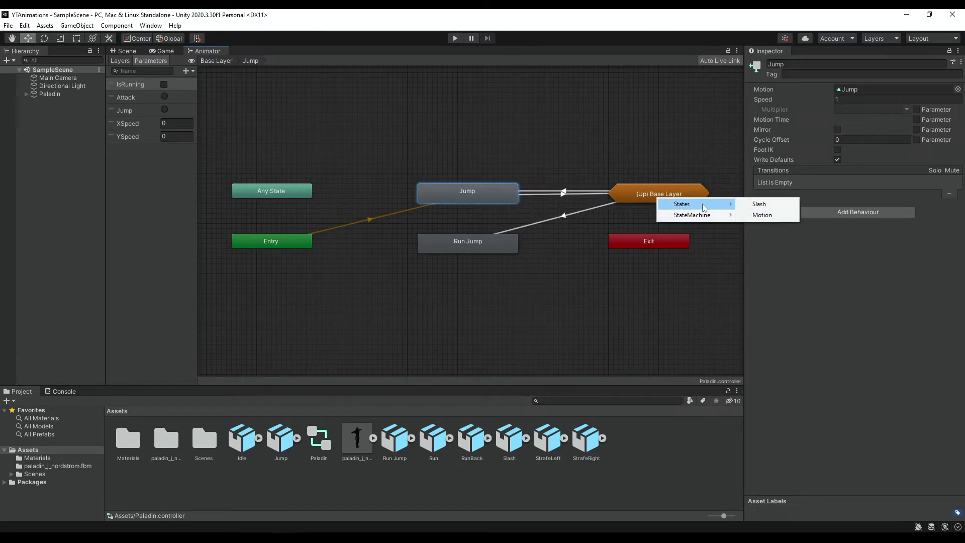
pyautogui.click(778, 215)
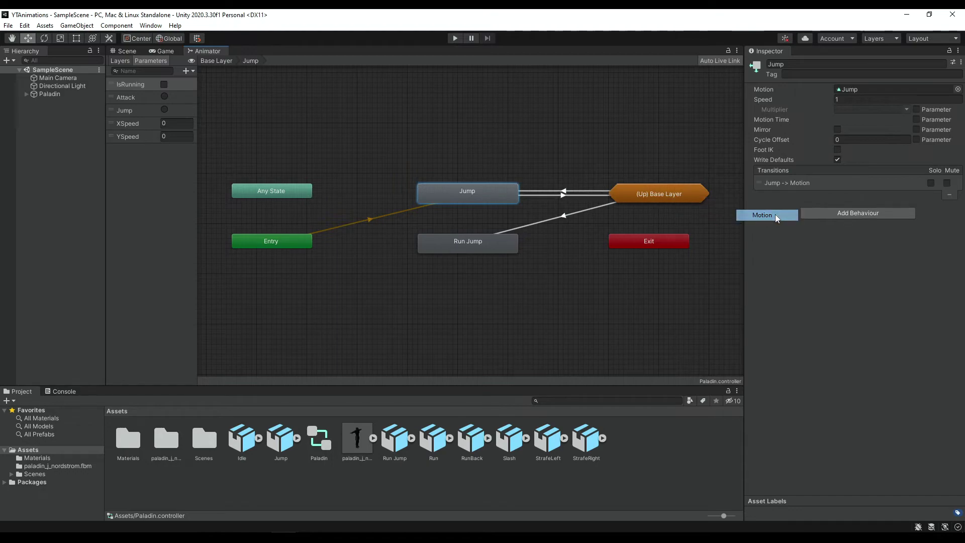
# Make a transition from Run Jump to the base layer's Motion state
pyautogui.rightClick(469, 246)
pyautogui.click(505, 253)
pyautogui.click(636, 194)
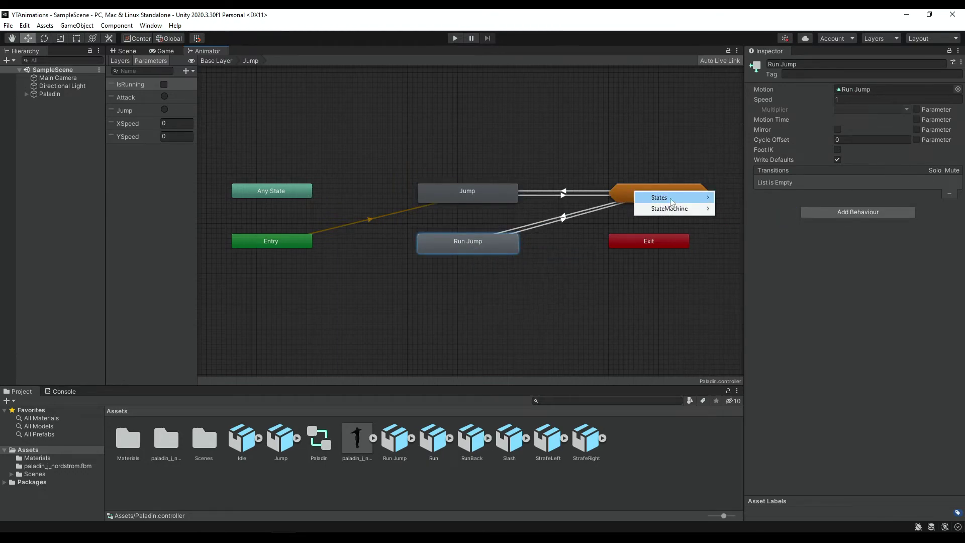
pyautogui.moveTo(697, 205)
pyautogui.click(742, 209)
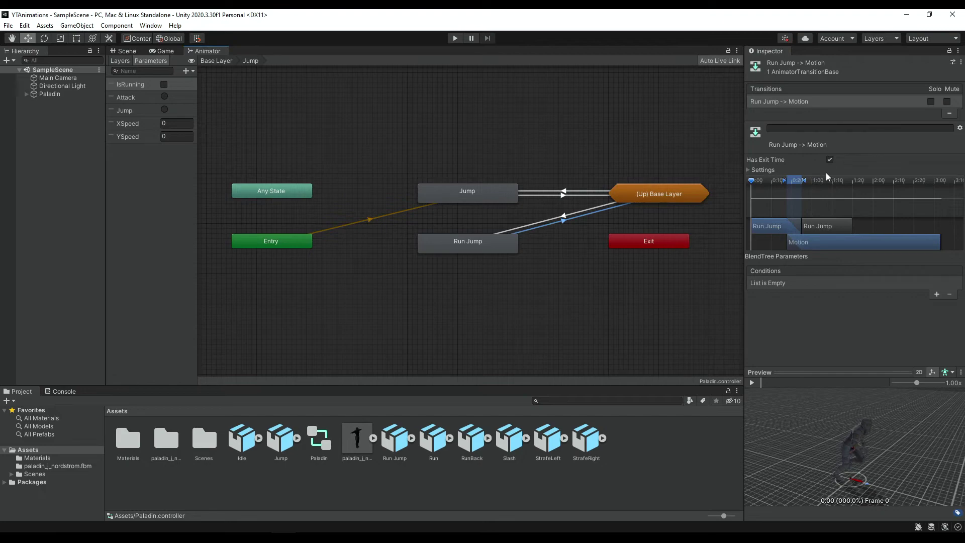
# Go back to the Base Layer and inspect the two Jump–Motion transitions
pyautogui.click(216, 61)
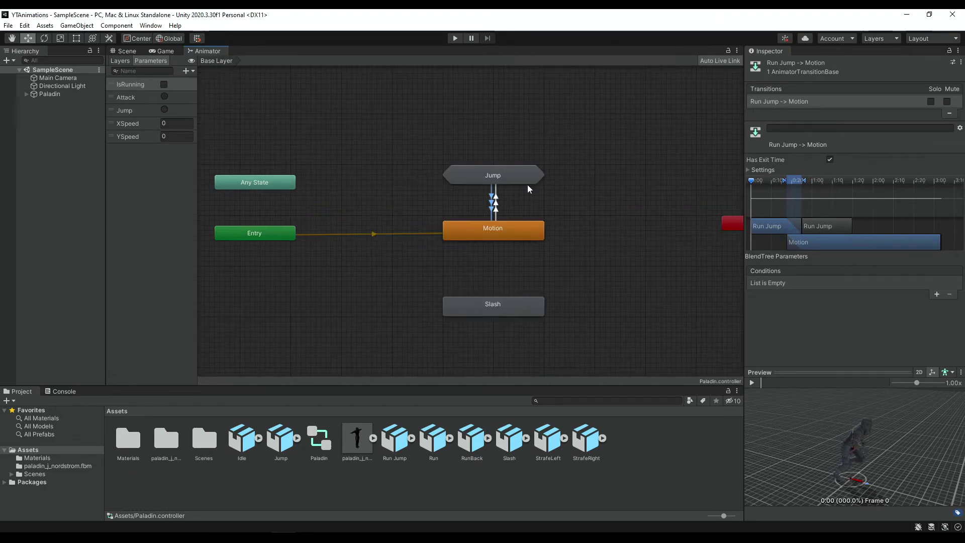
pyautogui.click(495, 205)
pyautogui.click(492, 204)
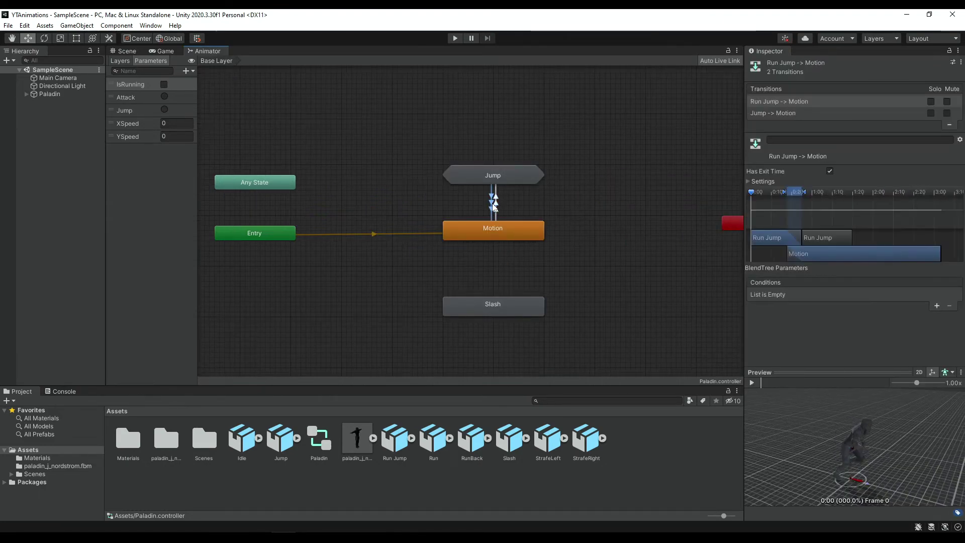
pyautogui.click(496, 204)
pyautogui.click(492, 206)
pyautogui.click(598, 212)
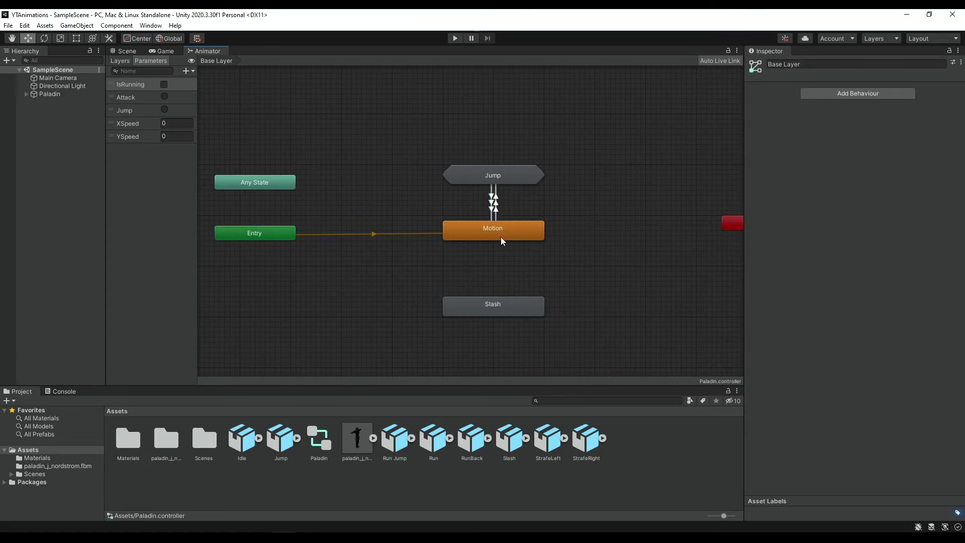
# Create a transition from Motion to Slash
pyautogui.rightClick(523, 226)
pyautogui.click(553, 229)
pyautogui.click(503, 307)
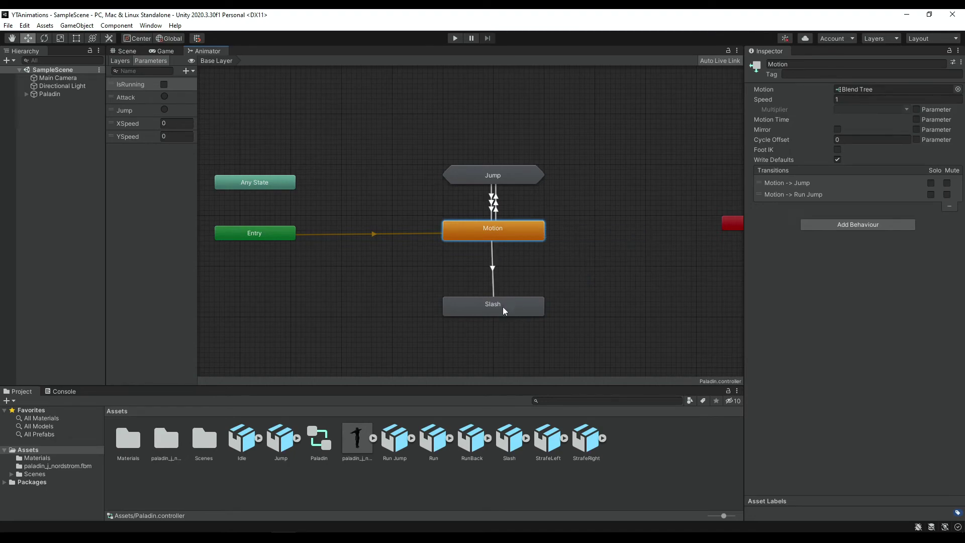
# Turn off Has Exit Time on Motion→Slash and add an Attack trigger condition
pyautogui.click(491, 271)
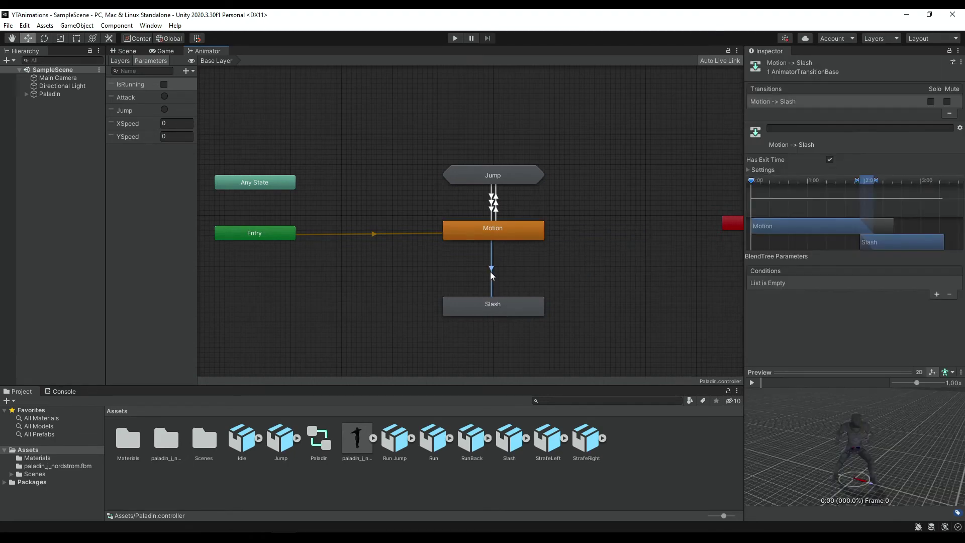
pyautogui.click(830, 159)
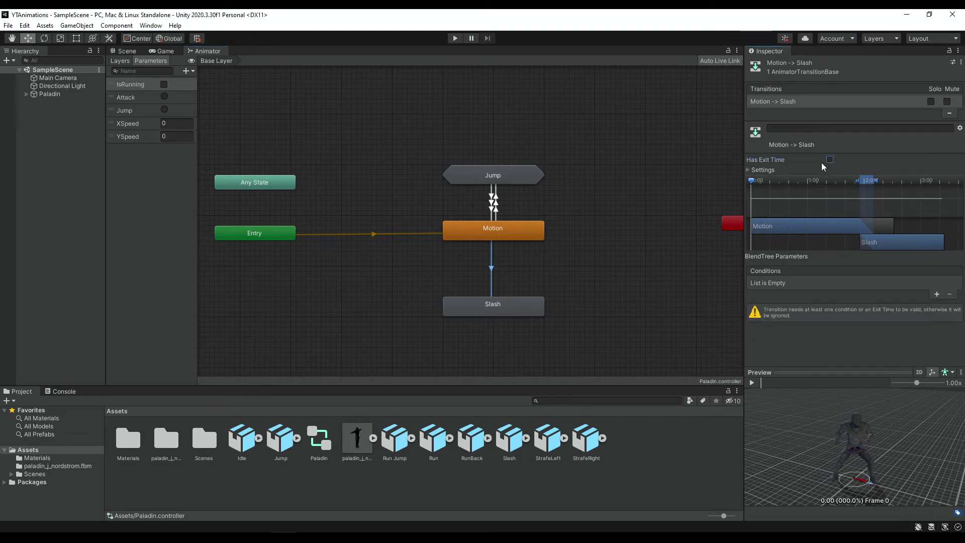
pyautogui.click(935, 294)
pyautogui.click(810, 285)
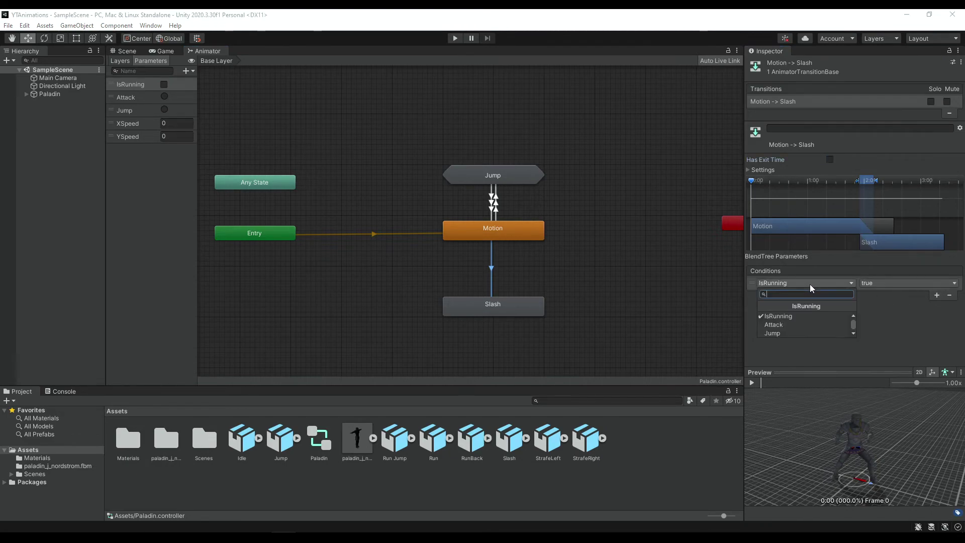
pyautogui.click(788, 325)
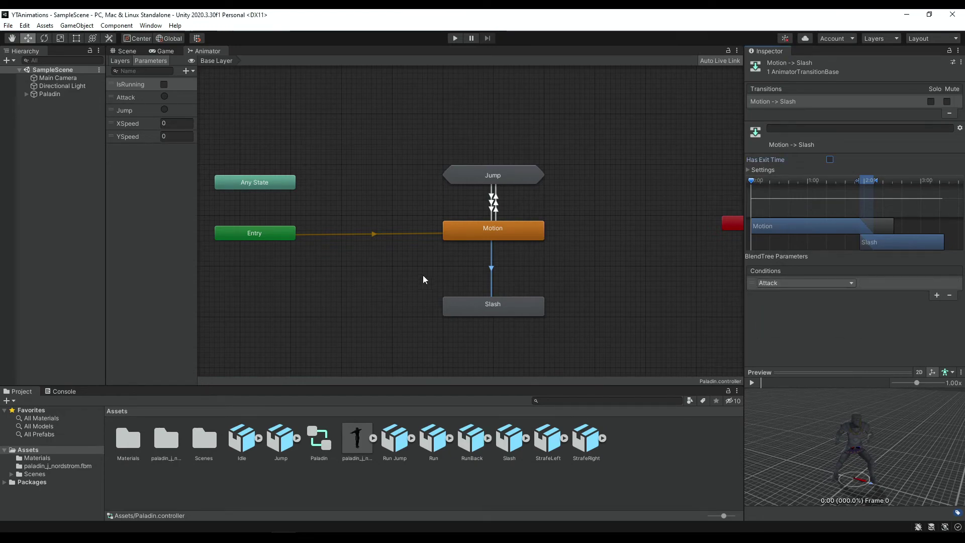
pyautogui.click(505, 298)
pyautogui.rightClick(532, 311)
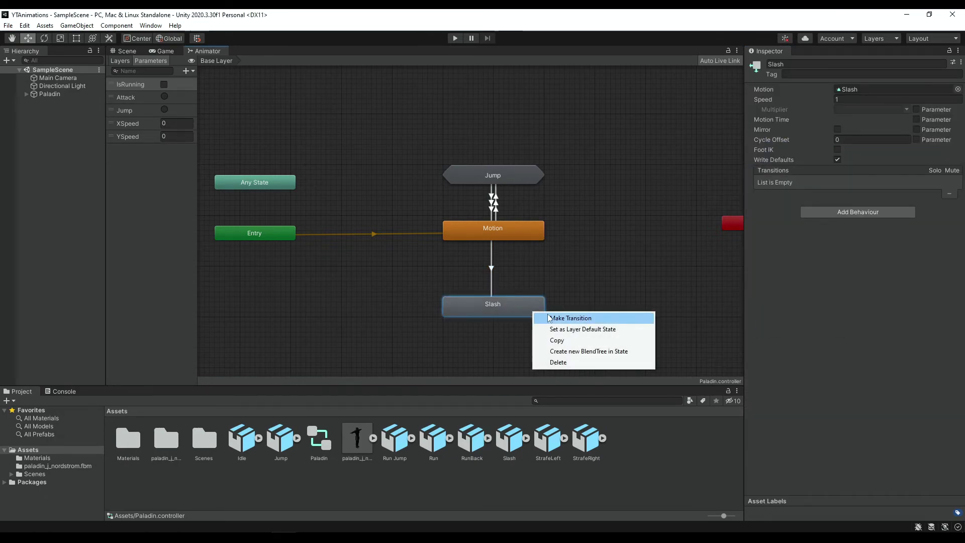
# Create a Slash→Motion transition, inspect it, and move Slash up nearer Motion
pyautogui.click(548, 318)
pyautogui.click(506, 234)
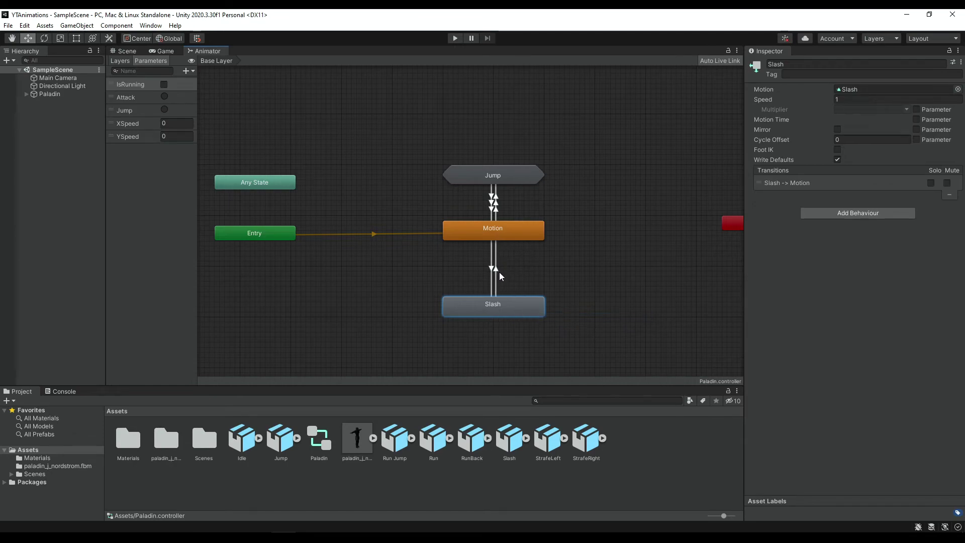
pyautogui.click(499, 273)
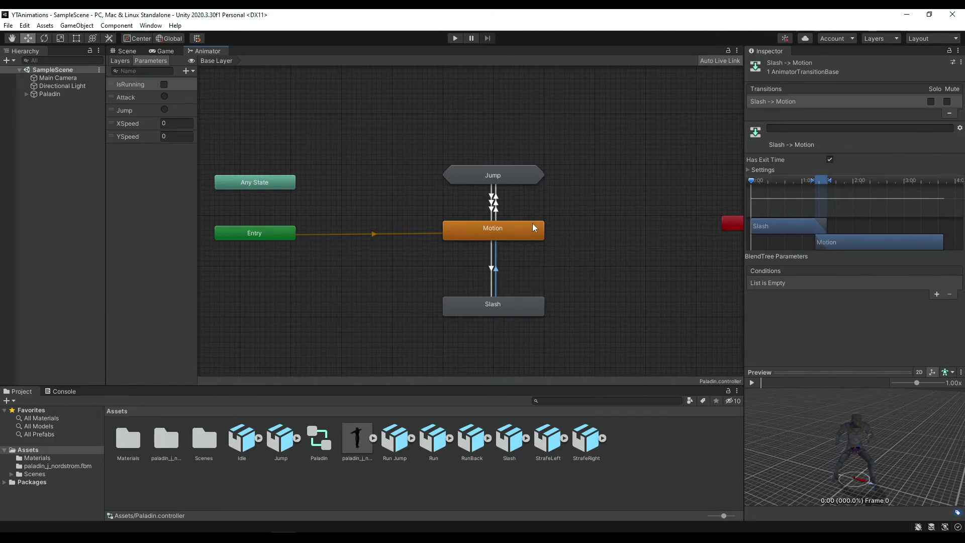
pyautogui.hotkey('ctrl', 'z')
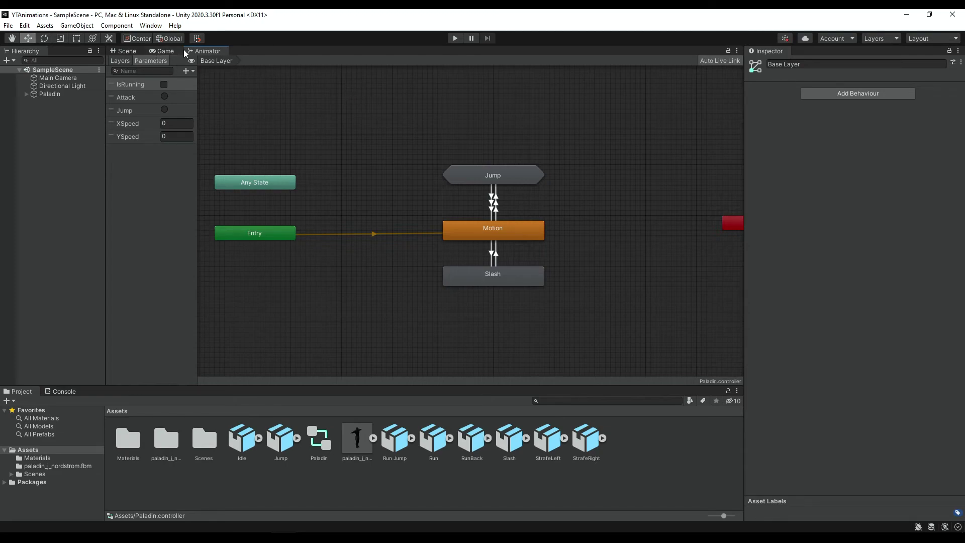
# Dock the Animator beside the Console, enlarge it, enter play mode, and select Paladin
pyautogui.moveTo(206, 51); pyautogui.dragTo(135, 397)
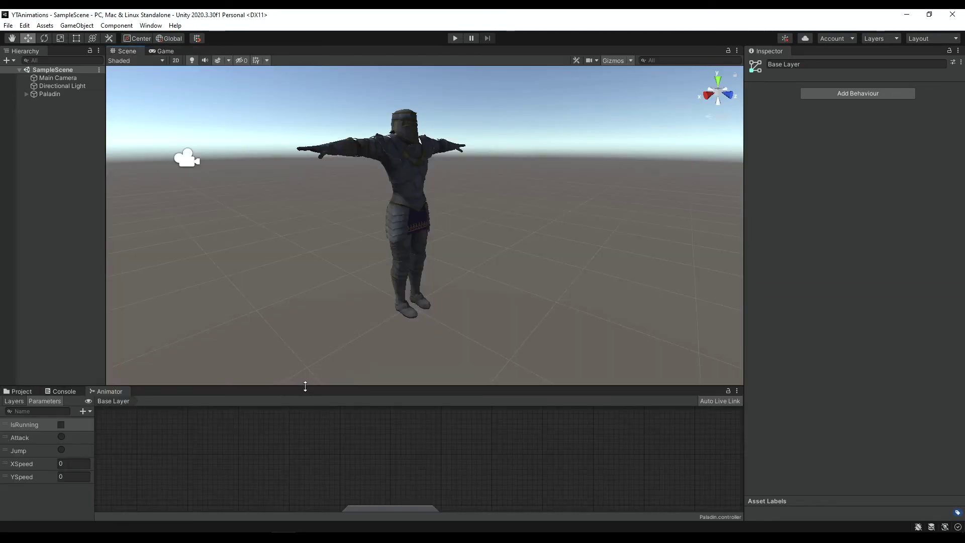
pyautogui.moveTo(305, 386); pyautogui.dragTo(305, 324)
pyautogui.hotkey('ctrl', 'p')
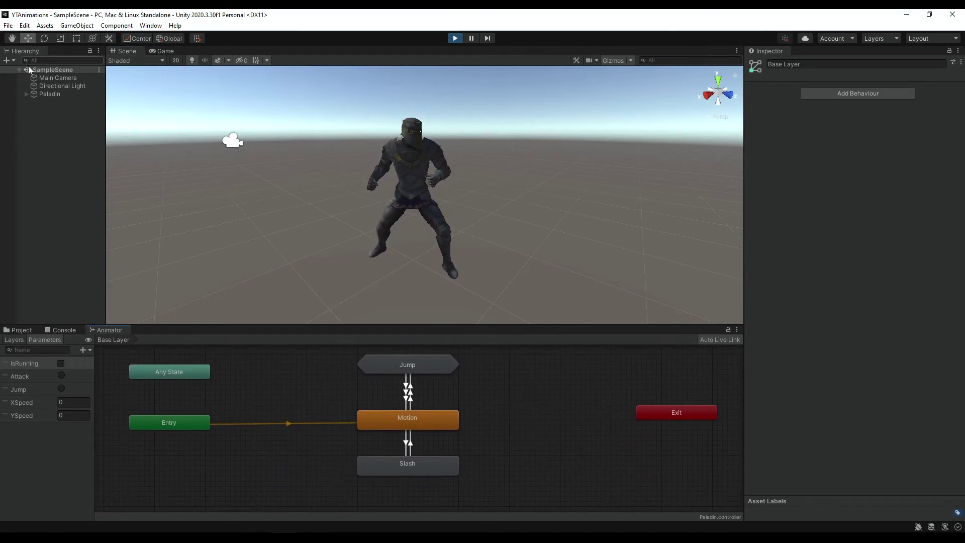
pyautogui.click(51, 95)
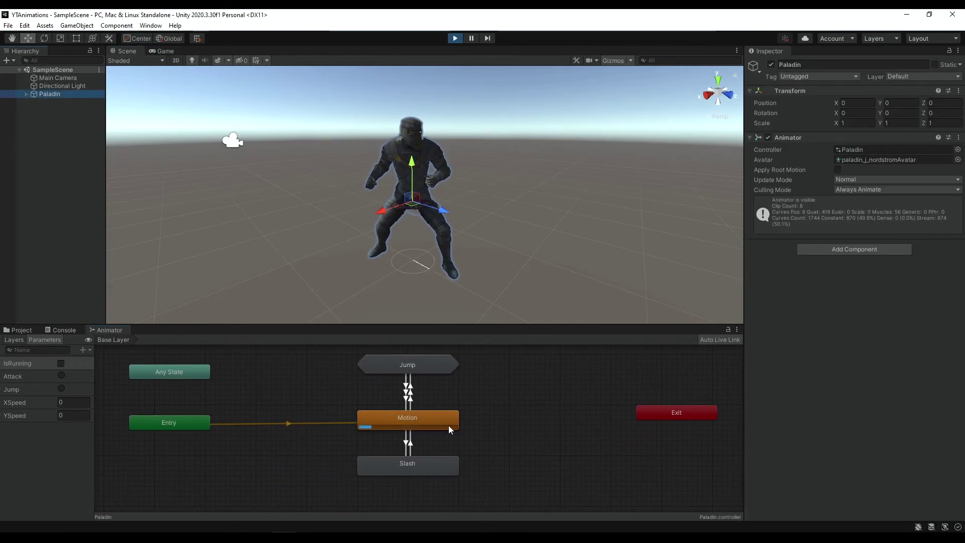
# Test YSpeed 1 and XSpeed 1, resetting each back to 0
pyautogui.click(73, 402)
pyautogui.click(75, 415)
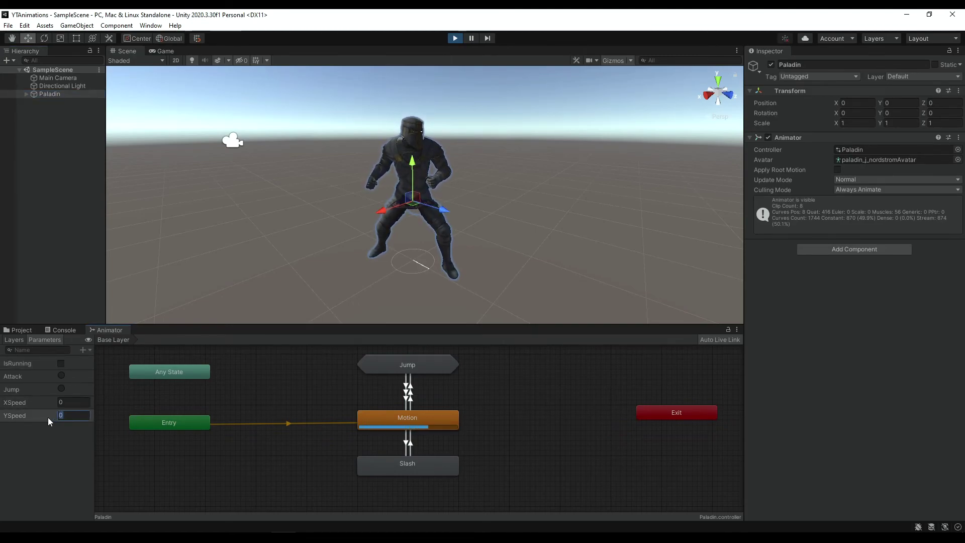
pyautogui.write('1')
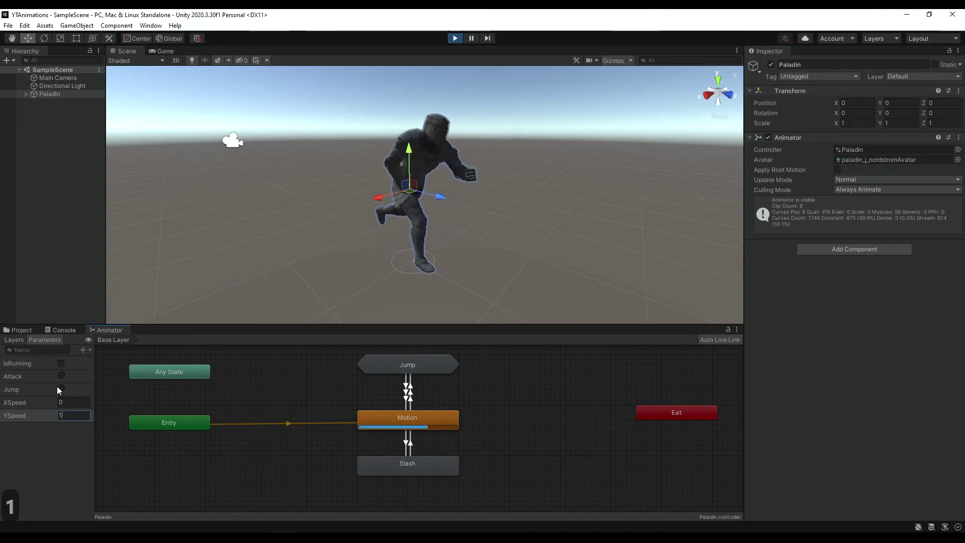
pyautogui.hotkey('shift', 'Left')
pyautogui.write('0')
pyautogui.hotkey('shift', 'Tab')
pyautogui.write('1')
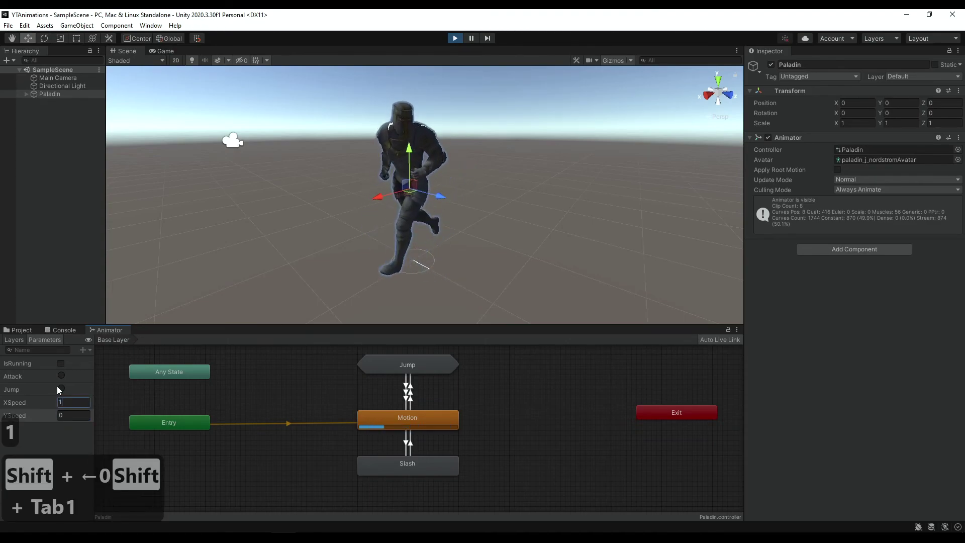
pyautogui.hotkey('shift', 'Left')
pyautogui.write('0')
pyautogui.hotkey('shift', 'Tab')
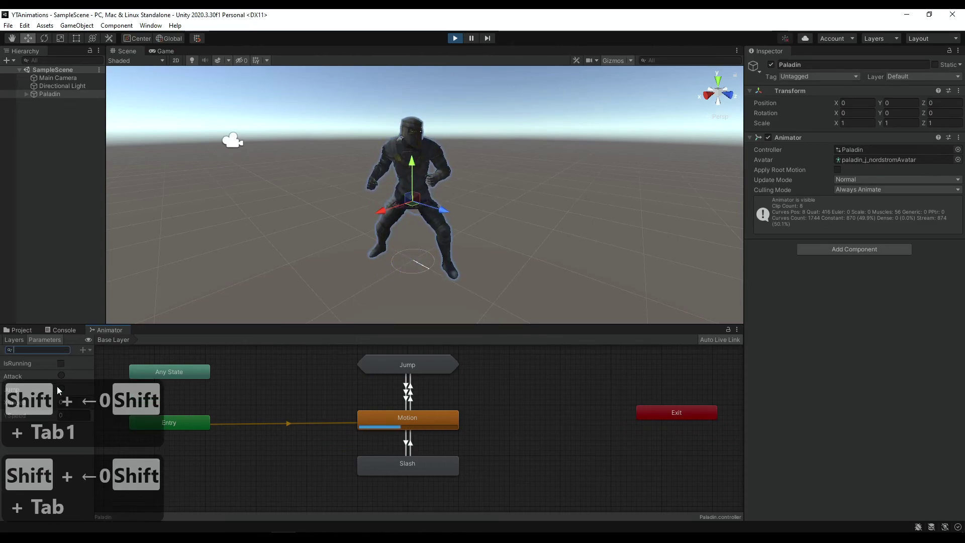
pyautogui.press('Tab')
pyautogui.press('Tab')
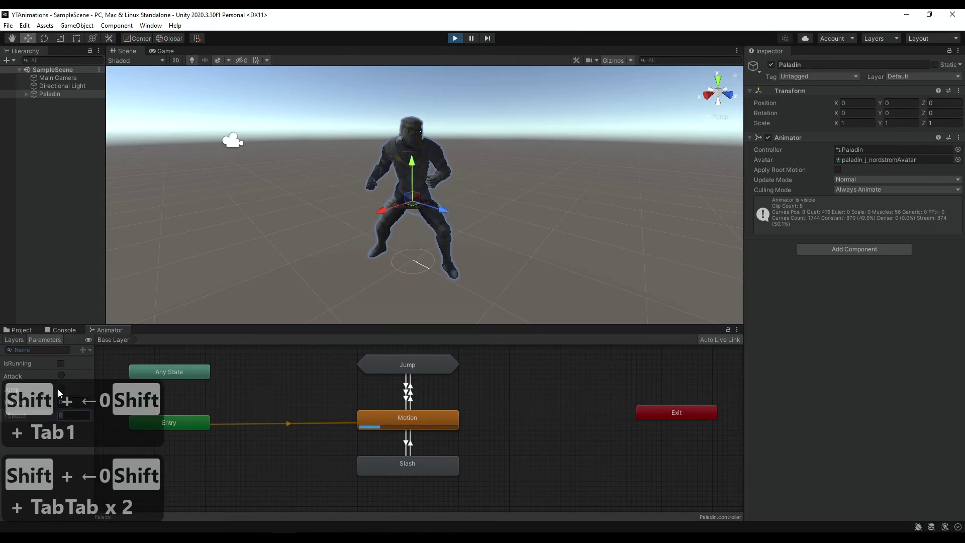
# Set XSpeed to -1 to strafe the other way, then back to 0
pyautogui.click(60, 402)
pyautogui.write('-1')
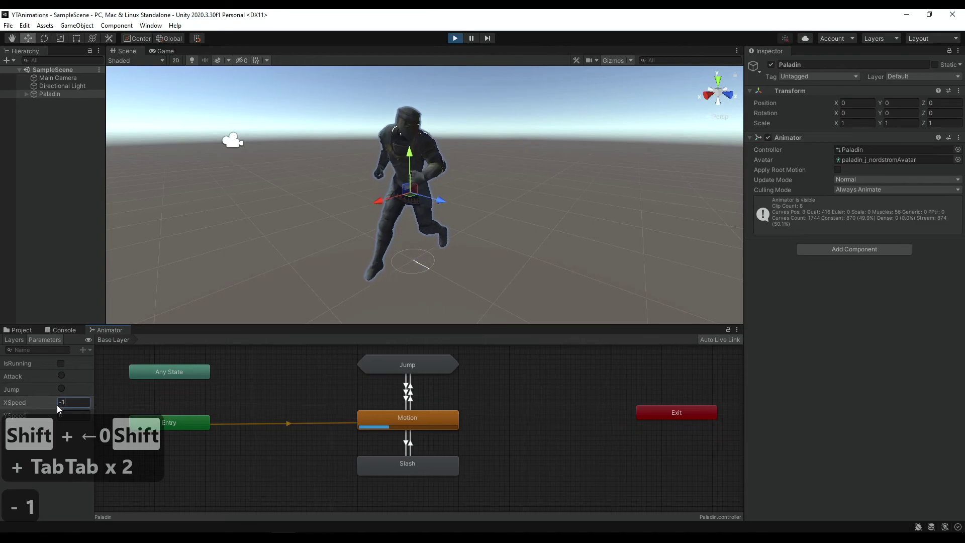
pyautogui.hotkey('shift', 'Left')
pyautogui.write('0')
pyautogui.press('Tab')
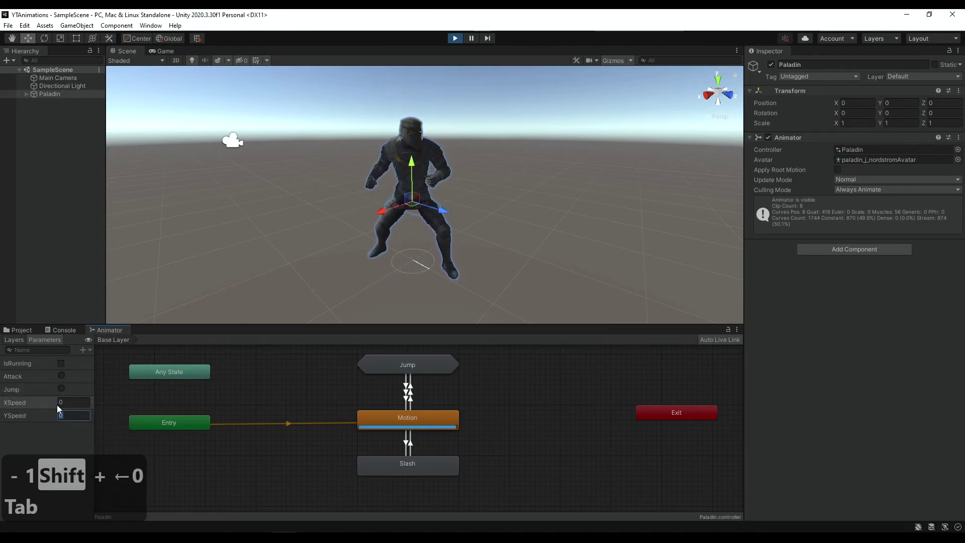
# Test YSpeed -1 and XSpeed 1, reset both to 0, and fire the Attack trigger
pyautogui.write('-1')
pyautogui.hotkey('shift', 'Tab')
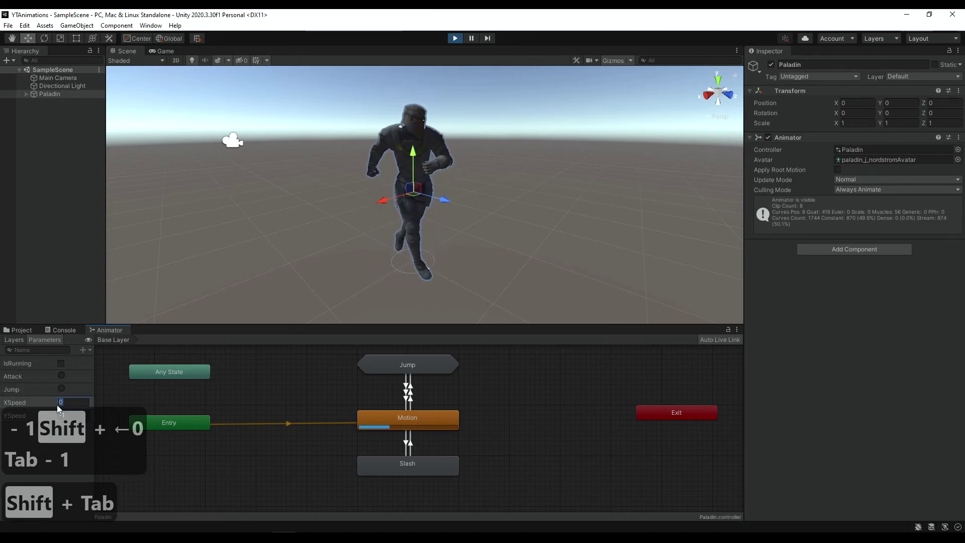
pyautogui.write('1')
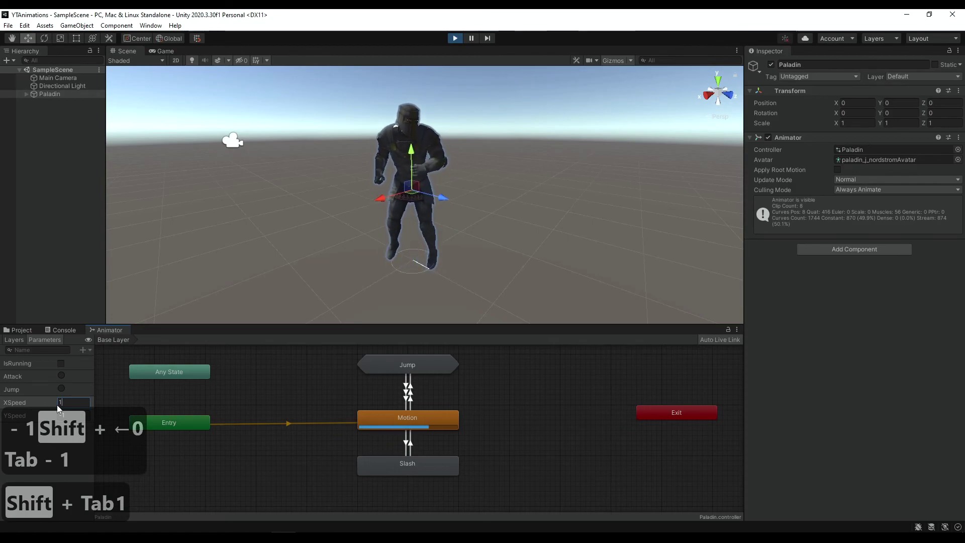
pyautogui.hotkey('shift', 'Left')
pyautogui.write('0')
pyautogui.press('Tab')
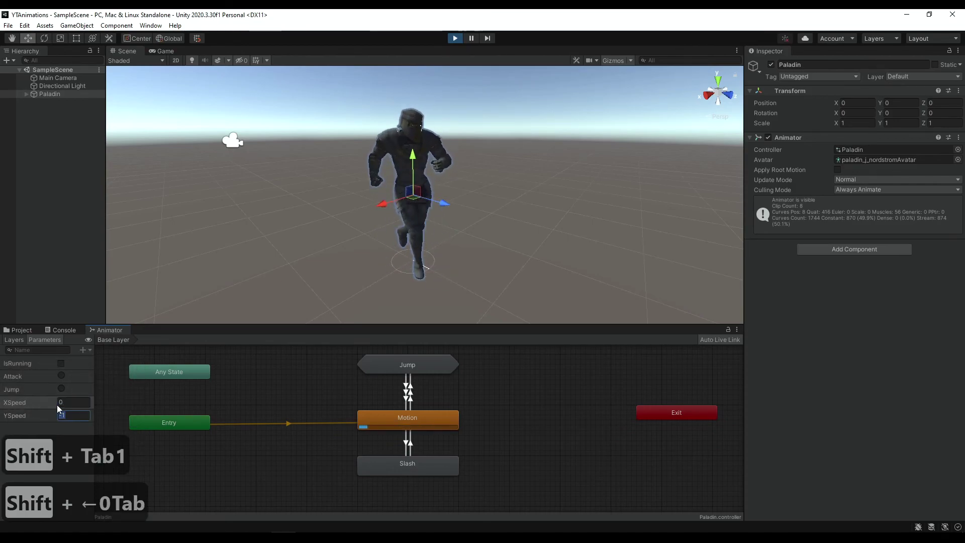
pyautogui.press('Delete')
pyautogui.write('0')
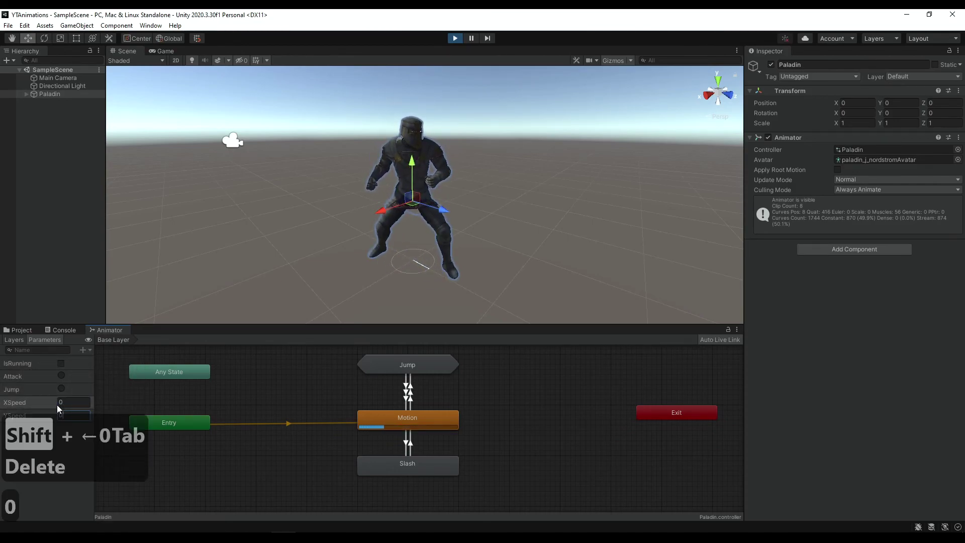
pyautogui.click(59, 376)
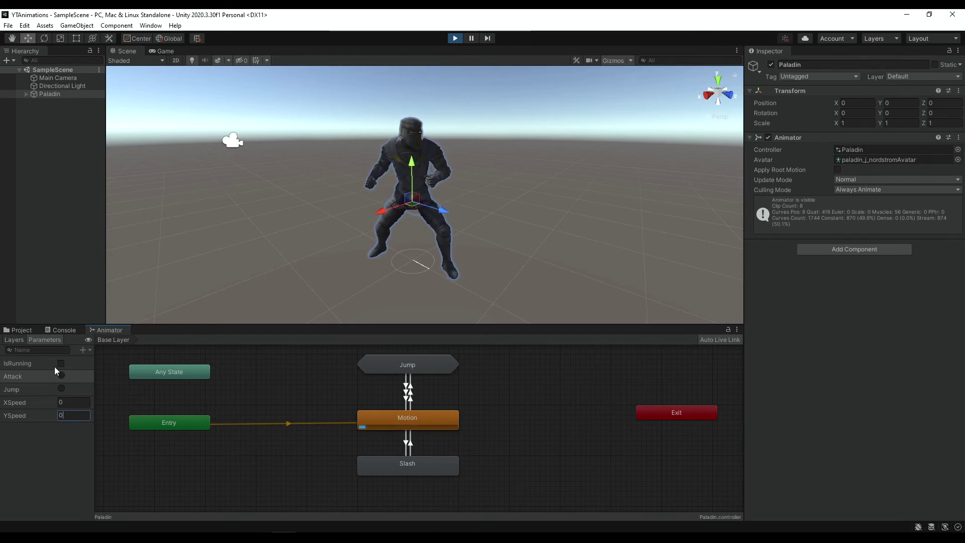
# Fire Jump while standing, then turn IsRunning on, set YSpeed 1 and jump again
pyautogui.click(62, 390)
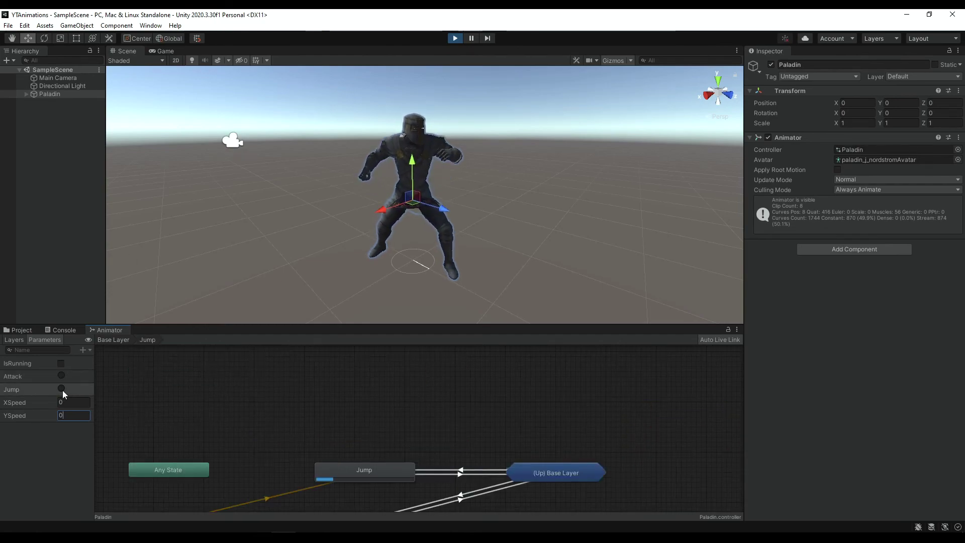
pyautogui.click(61, 365)
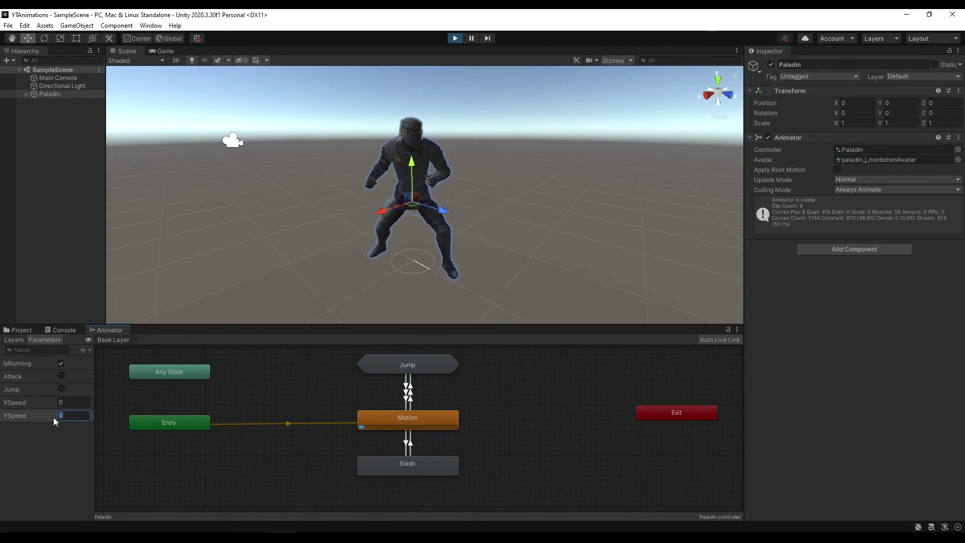
pyautogui.write('1')
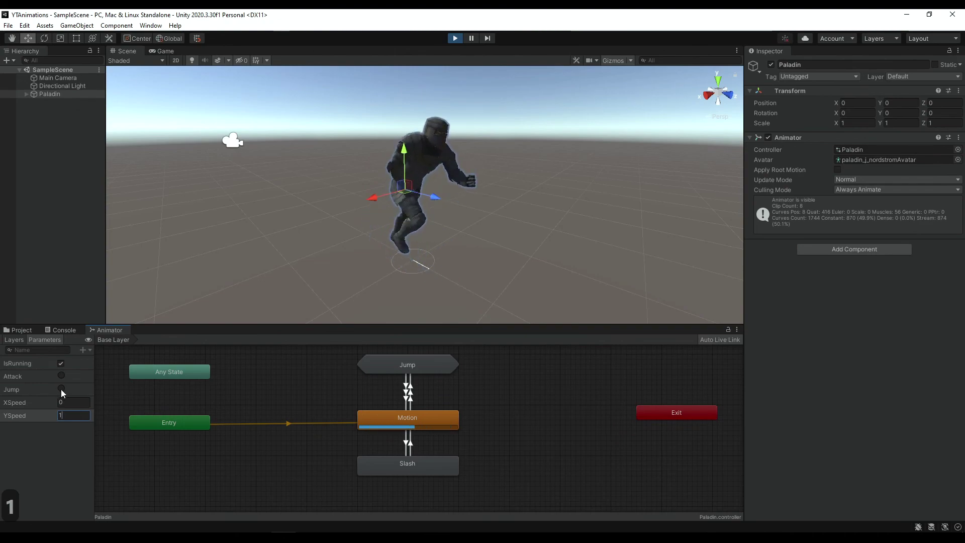
pyautogui.click(61, 390)
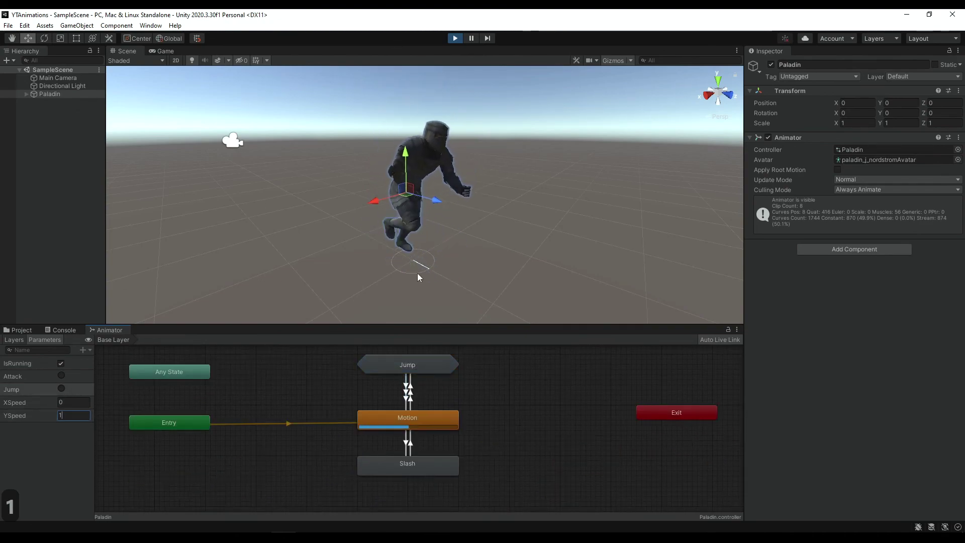
# Jump with XSpeed 1 added, then again after setting YSpeed back to 0
pyautogui.click(58, 401)
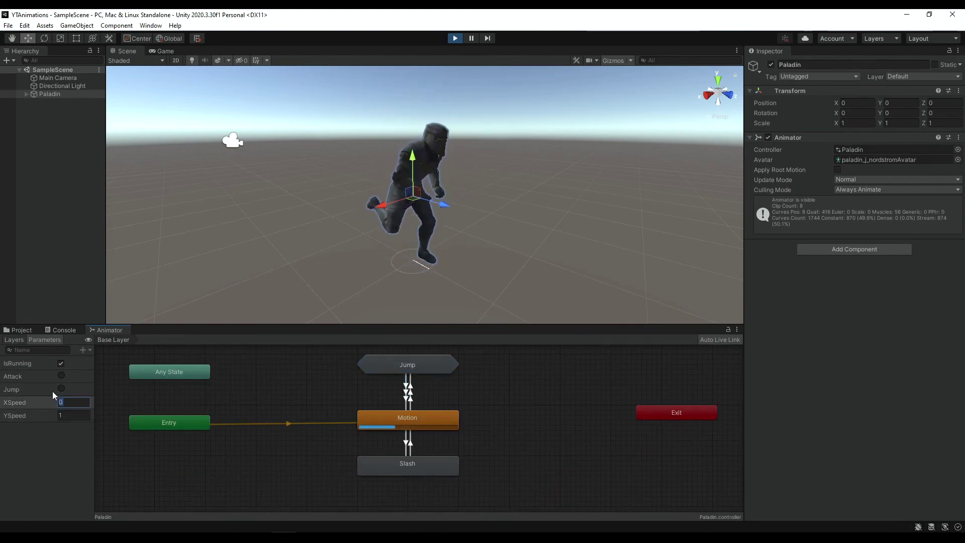
pyautogui.write('1')
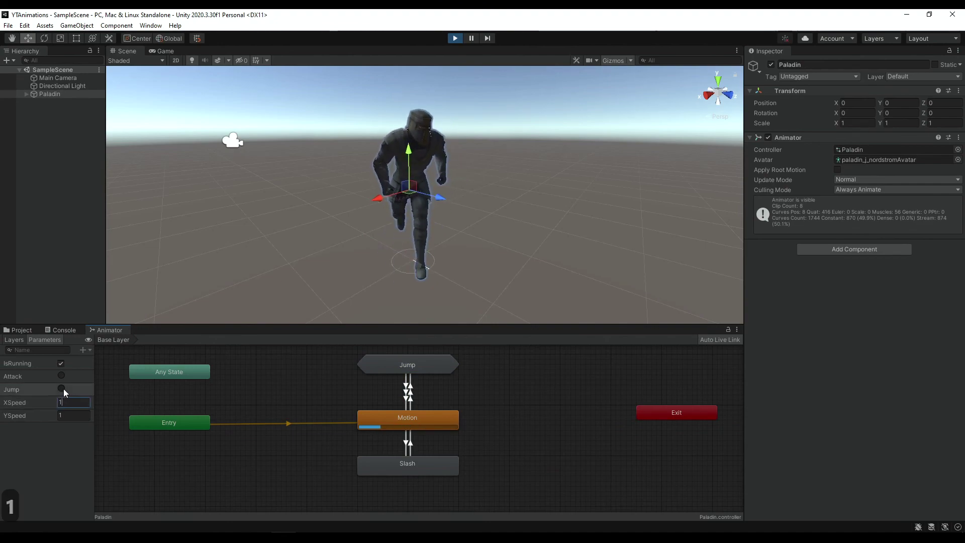
pyautogui.click(62, 389)
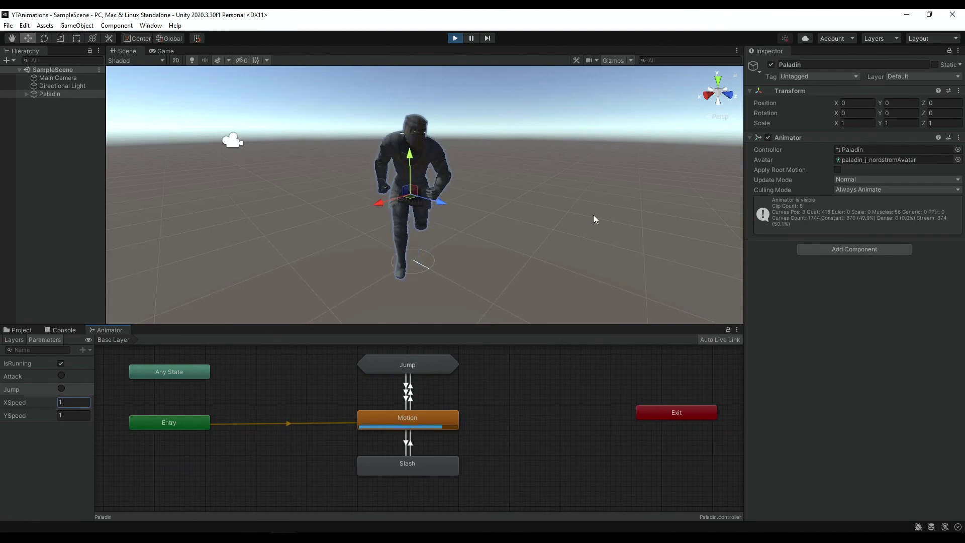
pyautogui.click(60, 415)
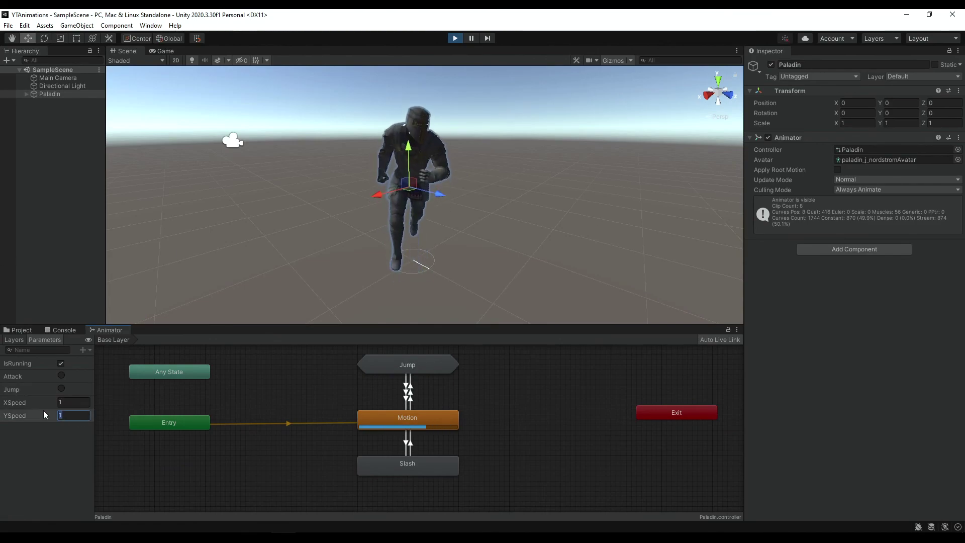
pyautogui.write('0')
pyautogui.click(63, 388)
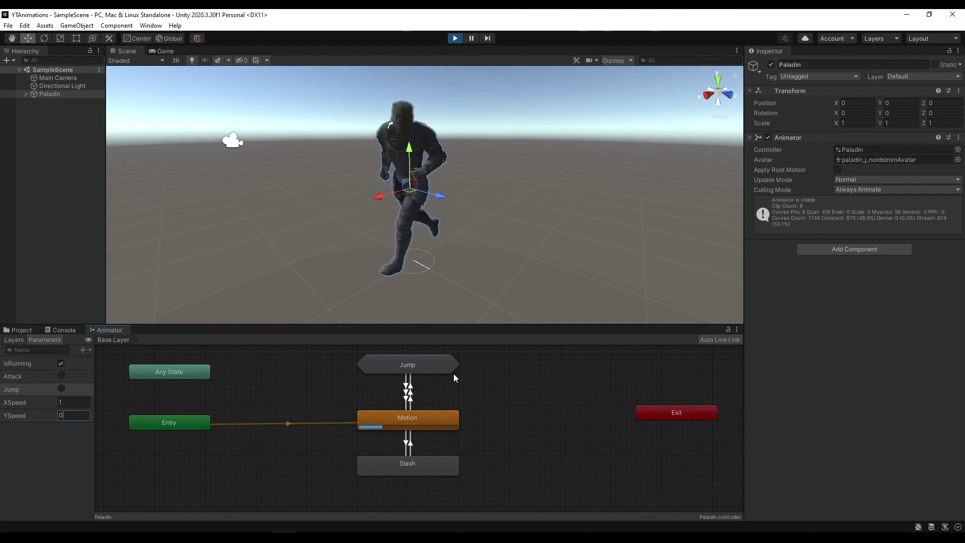
# Set XSpeed to 0, untick IsRunning, and fire the Attack trigger
pyautogui.hotkey('shift', 'Tab')
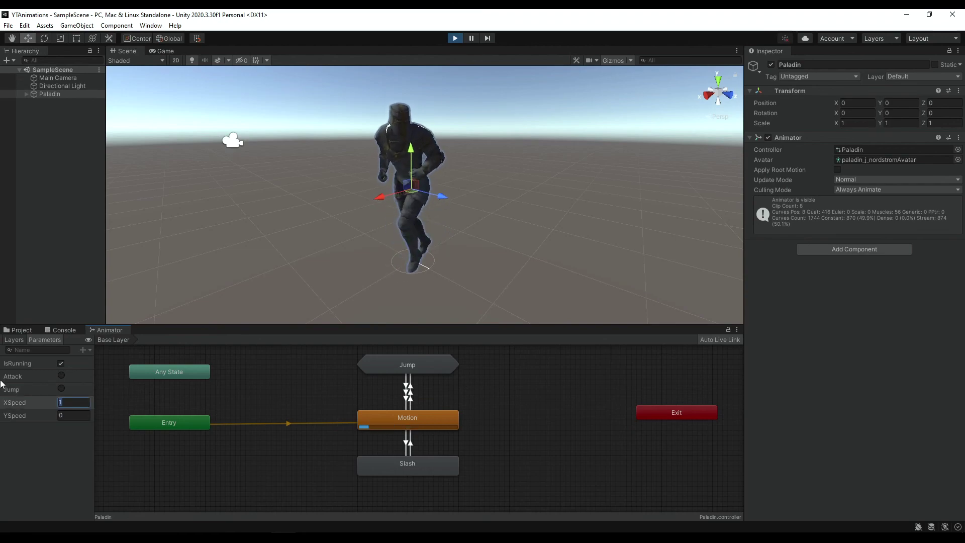
pyautogui.write('0')
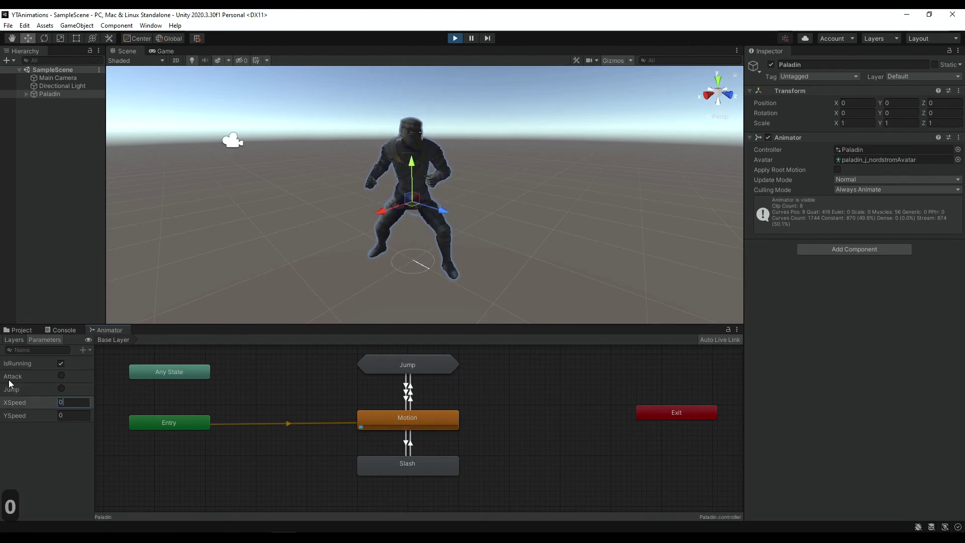
pyautogui.click(61, 364)
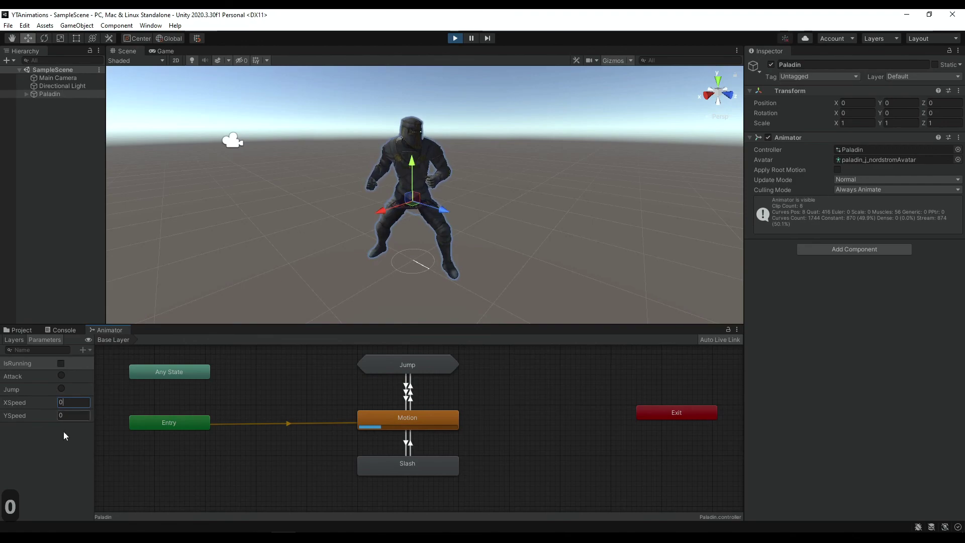
pyautogui.click(61, 376)
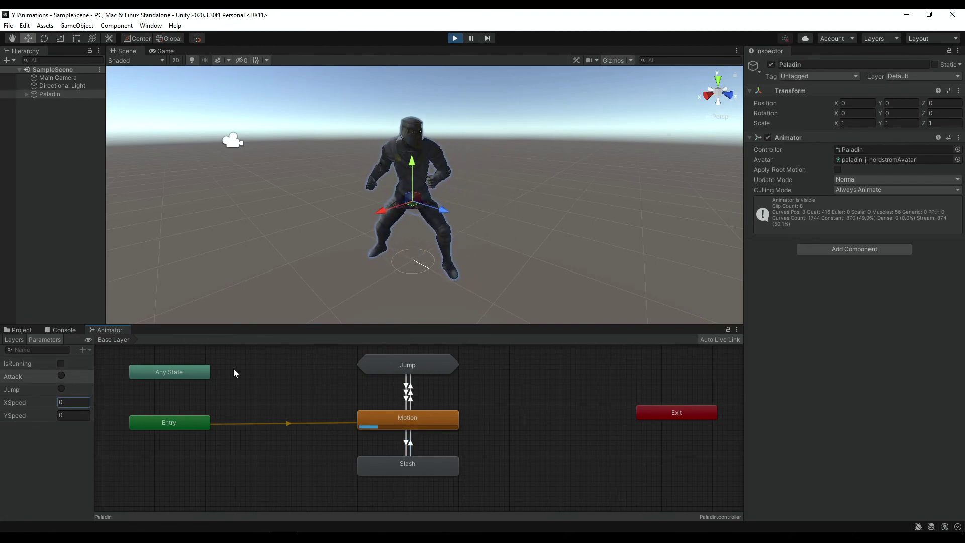